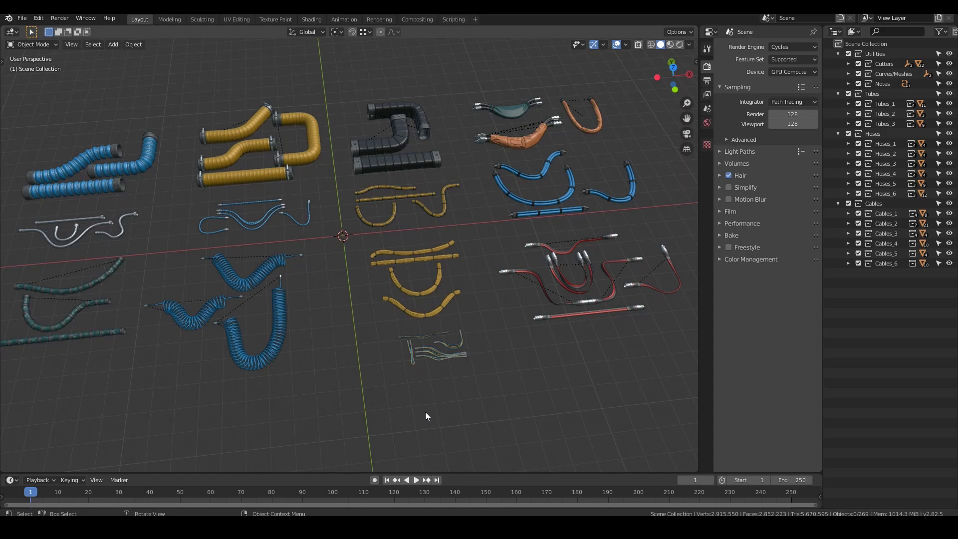
# - Examine the full layout of tubes, hoses and cables in the scene from several angles
pyautogui.scroll(-4, 425, 412)
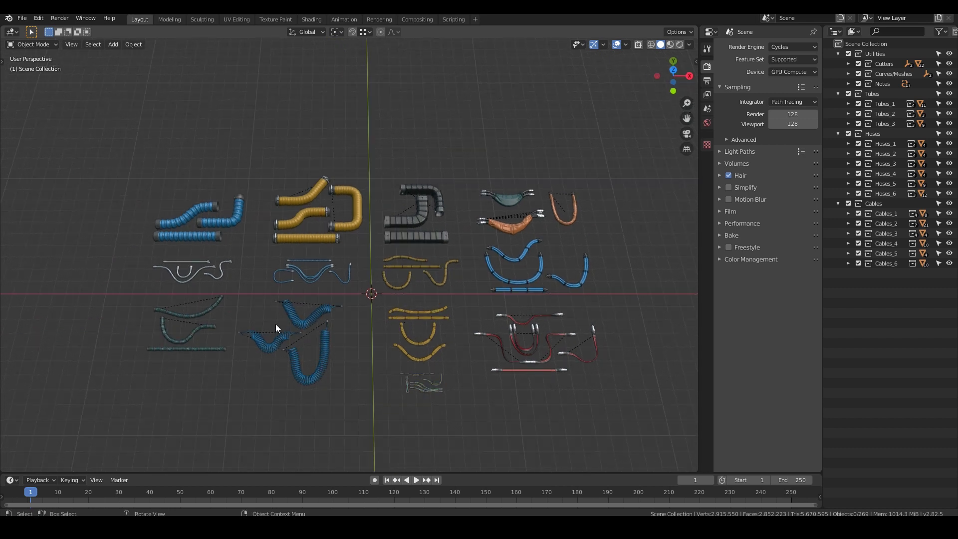
pyautogui.moveTo(379, 305)
pyautogui.mouseDown(button='middle')
pyautogui.moveTo(394, 283)
pyautogui.moveTo(382, 321)
pyautogui.moveTo(400, 256)
pyautogui.moveTo(384, 291)
pyautogui.mouseUp(button='middle')
pyautogui.scroll(7, 225, 379)
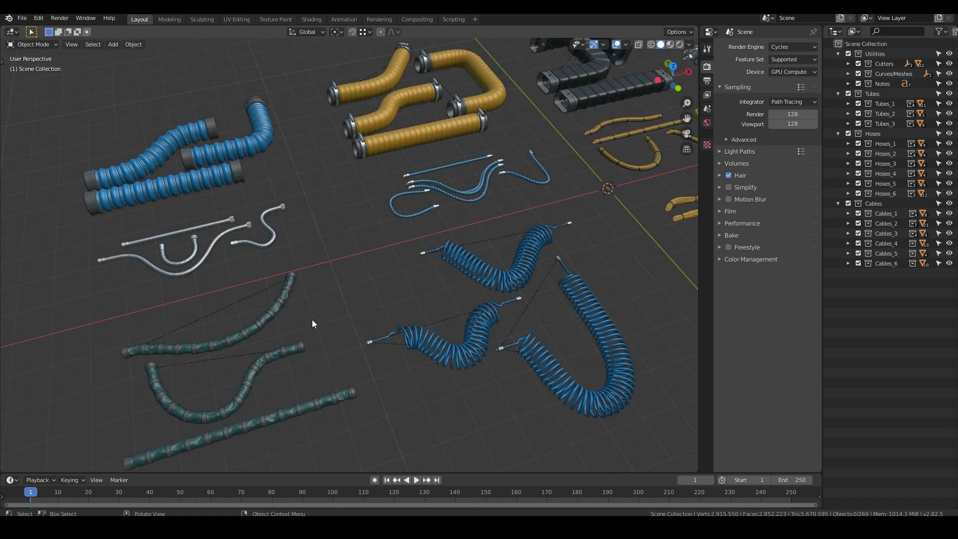
pyautogui.moveTo(480, 369); pyautogui.dragTo(181, 223, button='middle')
pyautogui.scroll(4, 422, 365)
pyautogui.scroll(-6, 422, 365)
pyautogui.moveTo(422, 365); pyautogui.dragTo(400, 331, button='middle')
pyautogui.press('KP_7')
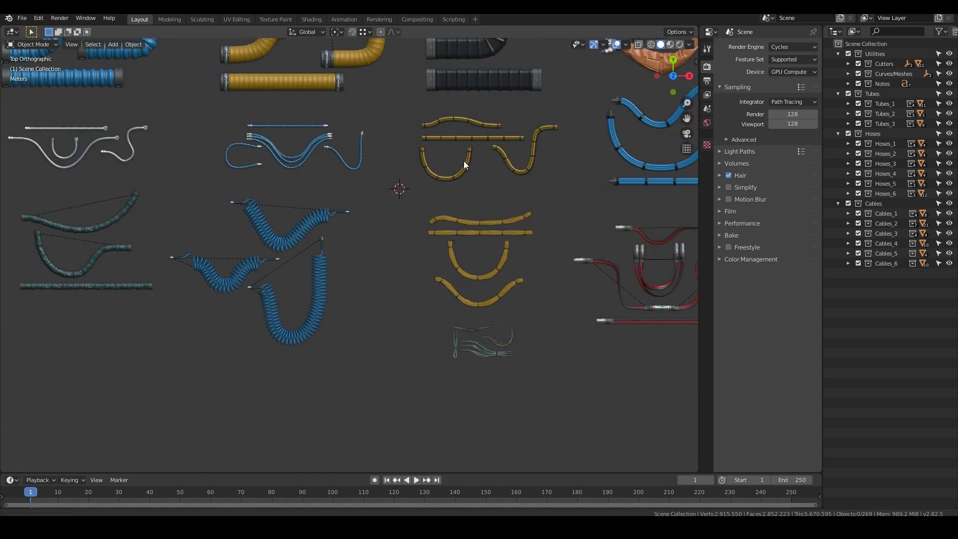
pyautogui.moveTo(463, 161); pyautogui.dragTo(301, 250, button='middle')
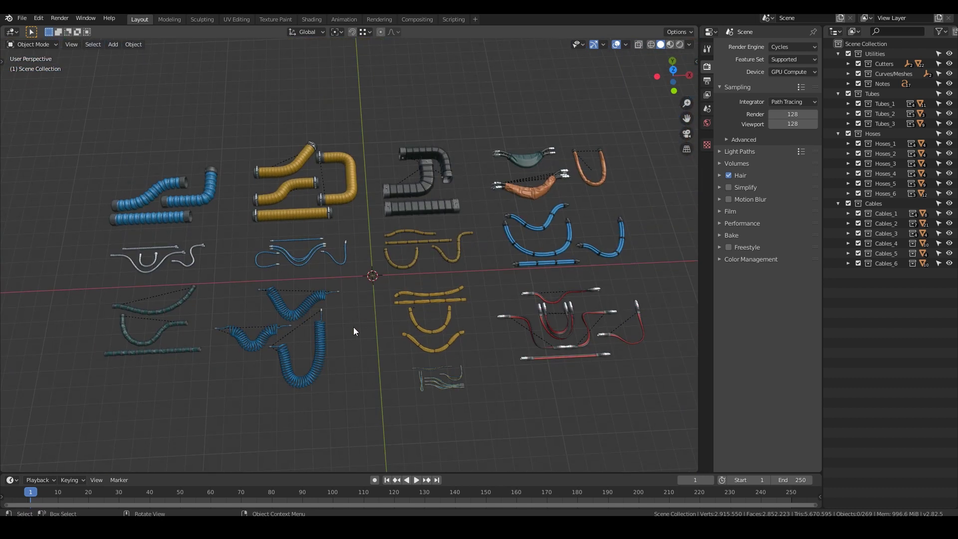
pyautogui.scroll(4, 353, 327)
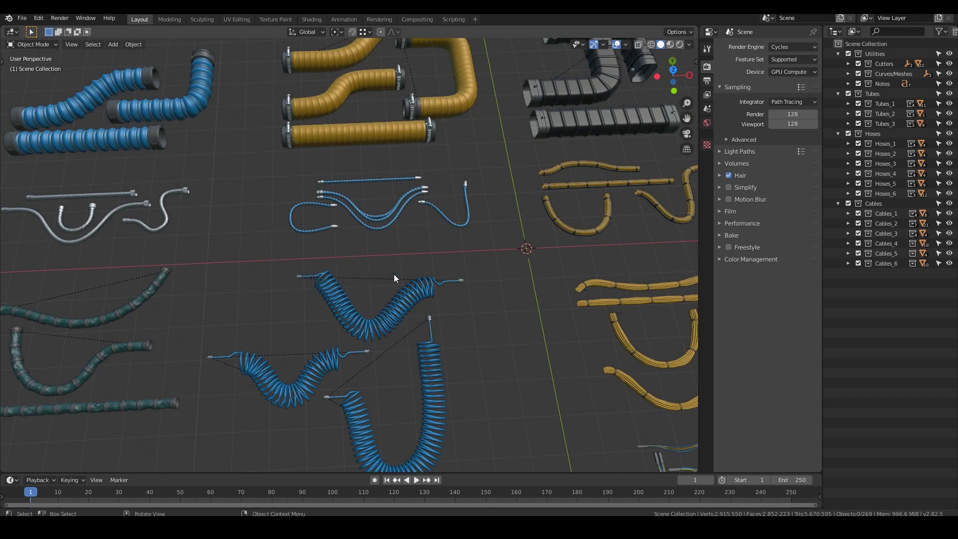
pyautogui.moveTo(394, 274); pyautogui.dragTo(470, 271, button='middle')
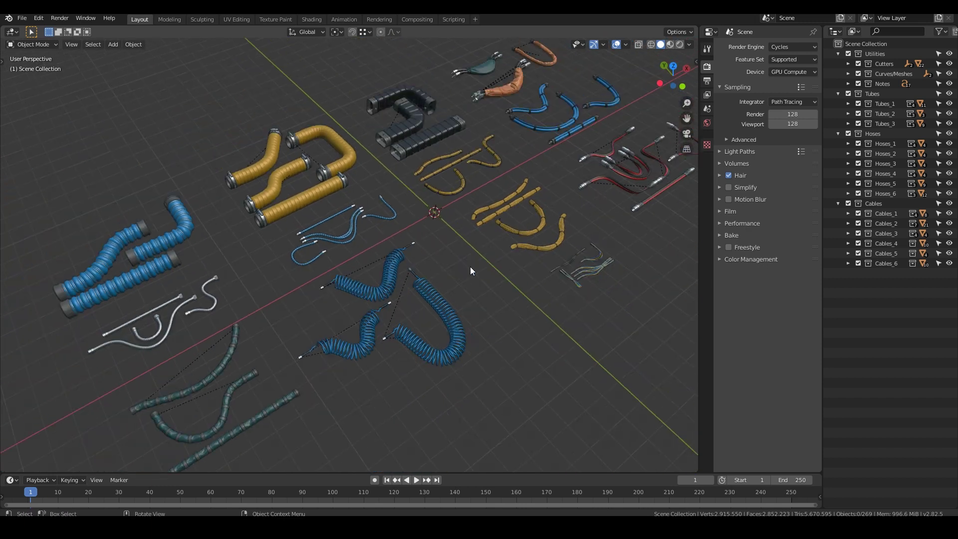
pyautogui.keyDown('shift'); pyautogui.moveTo(608, 161); pyautogui.dragTo(579, 190, button='middle'); pyautogui.keyUp('shift')
pyautogui.scroll(-1, 579, 190)
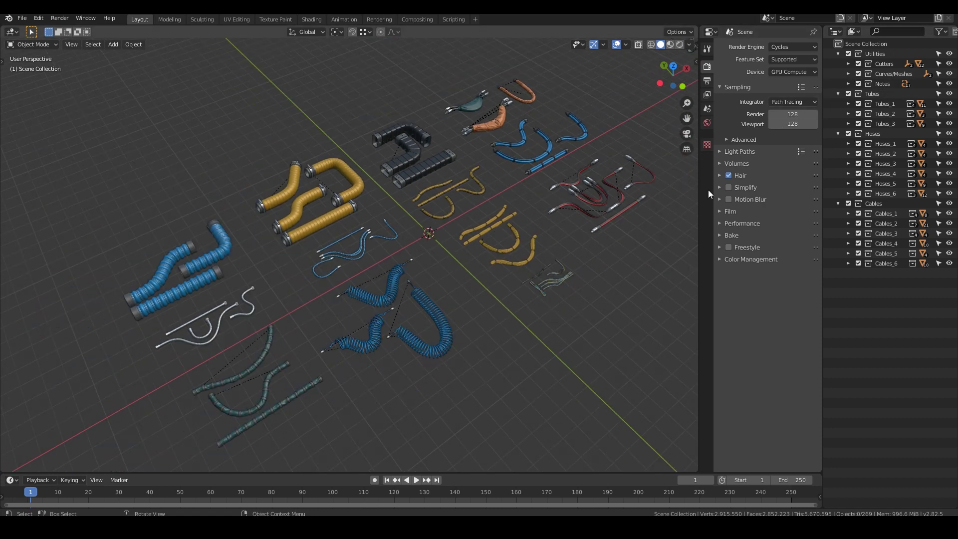
# - Exclude the Tubes and Hoses collections one at a time, restoring each, to check which models they contain
pyautogui.click(849, 94)
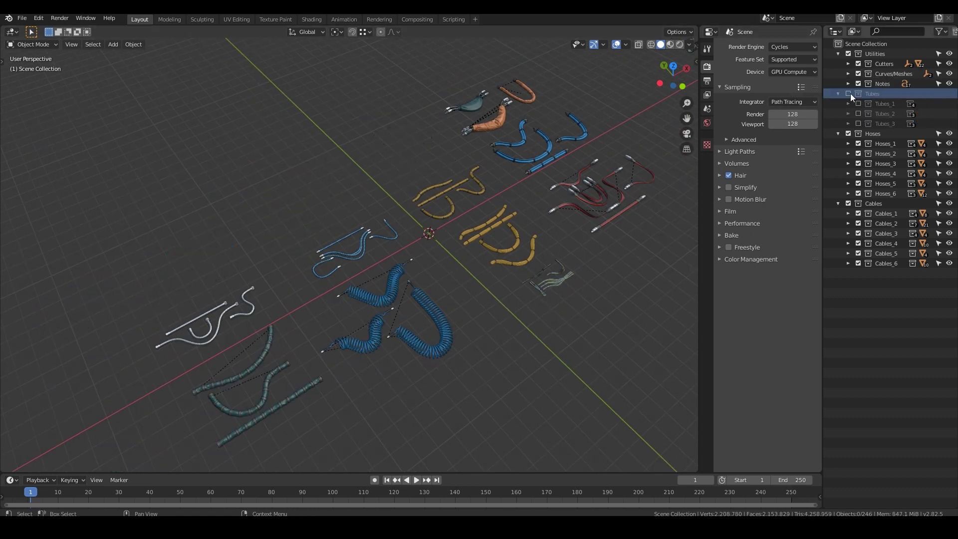
pyautogui.hotkey('ctrl', 'z')
pyautogui.click(848, 133)
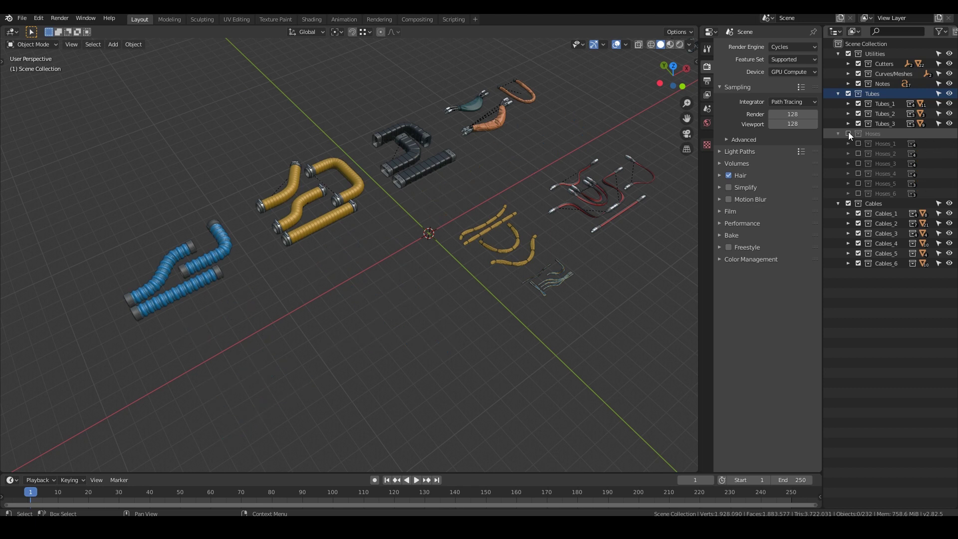
pyautogui.hotkey('ctrl', 'z')
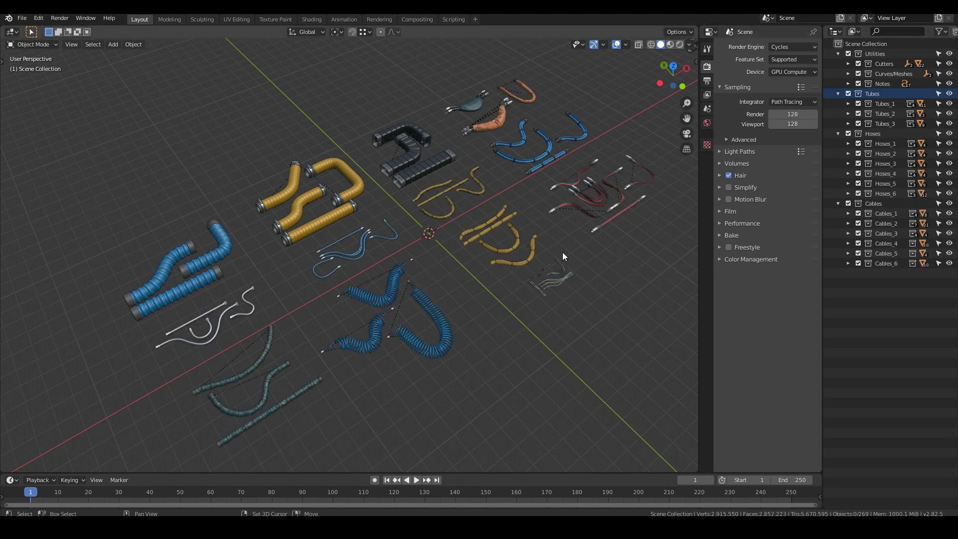
# - Select the long curved metal hose and toggle the Hoses_1 collection off and back on to check its contents
pyautogui.keyDown('shift'); pyautogui.moveTo(502, 241); pyautogui.dragTo(463, 279, button='middle'); pyautogui.keyUp('shift')
pyautogui.keyDown('shift'); pyautogui.moveTo(396, 290); pyautogui.dragTo(457, 220, button='middle'); pyautogui.keyUp('shift')
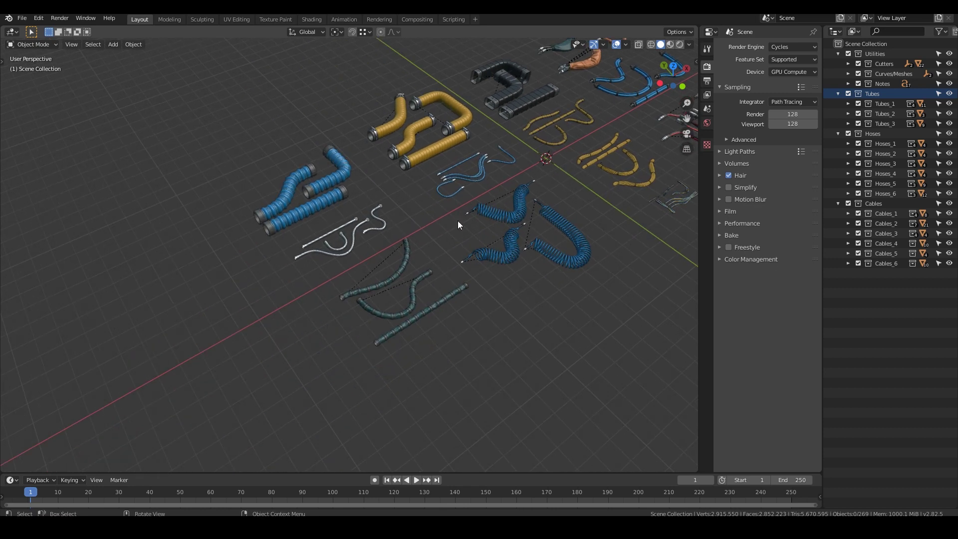
pyautogui.scroll(8, 307, 264)
pyautogui.click(417, 273)
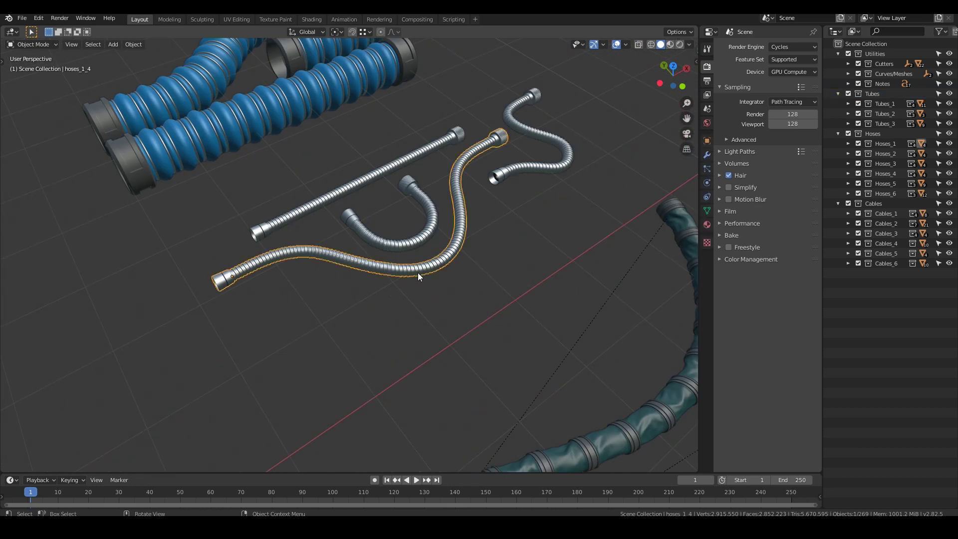
pyautogui.click(858, 143)
pyautogui.click(857, 143)
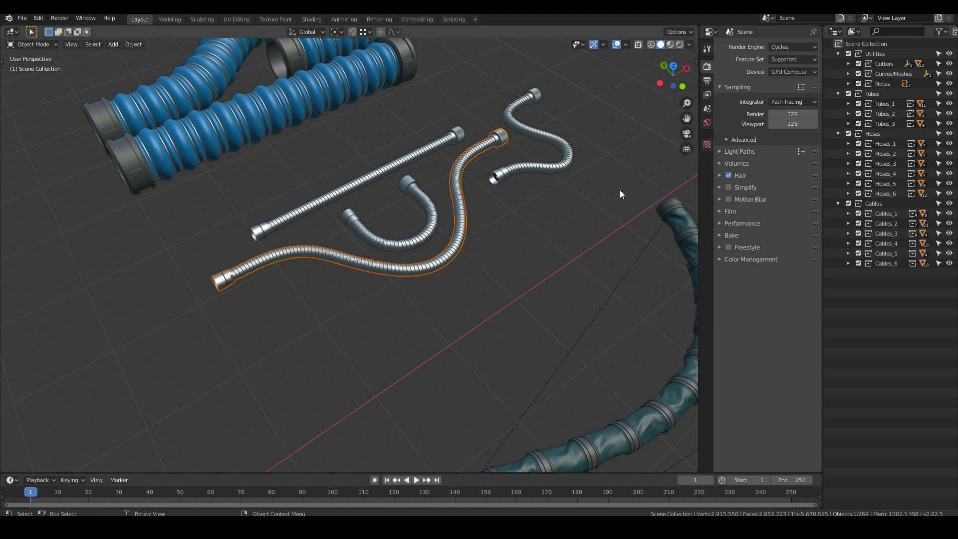
# - Expand the Hoses_1 collection and toggle Hoses_1_1 and Hoses_1_2 off and on to check which hose each holds
pyautogui.click(848, 144)
pyautogui.click(868, 153)
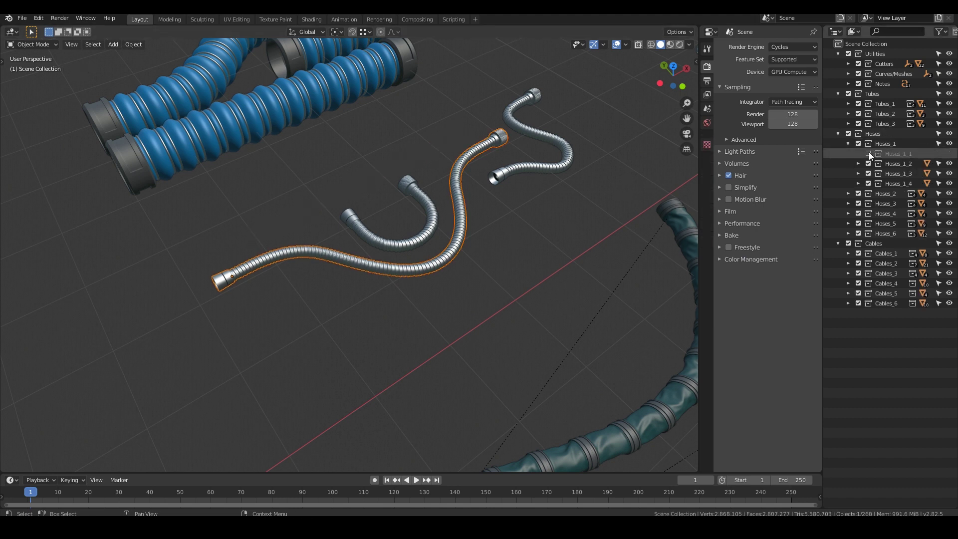
pyautogui.click(867, 153)
pyautogui.click(869, 162)
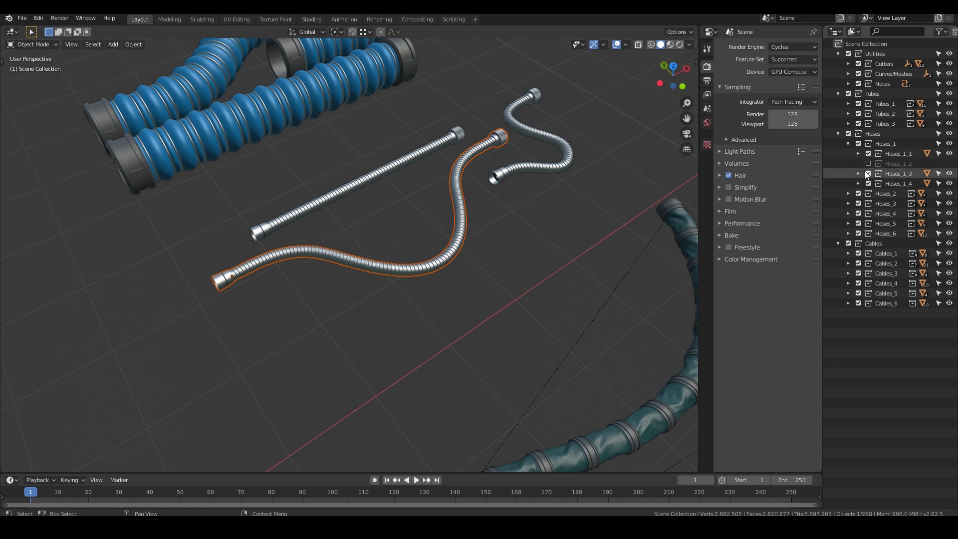
pyautogui.click(869, 165)
# - Deselect the metal hose, make Hoses_1 the active collection and collapse its contents
pyautogui.scroll(-5, 326, 299)
pyautogui.click(379, 279)
pyautogui.moveTo(379, 279); pyautogui.dragTo(304, 250, button='middle')
pyautogui.scroll(-2, 304, 251)
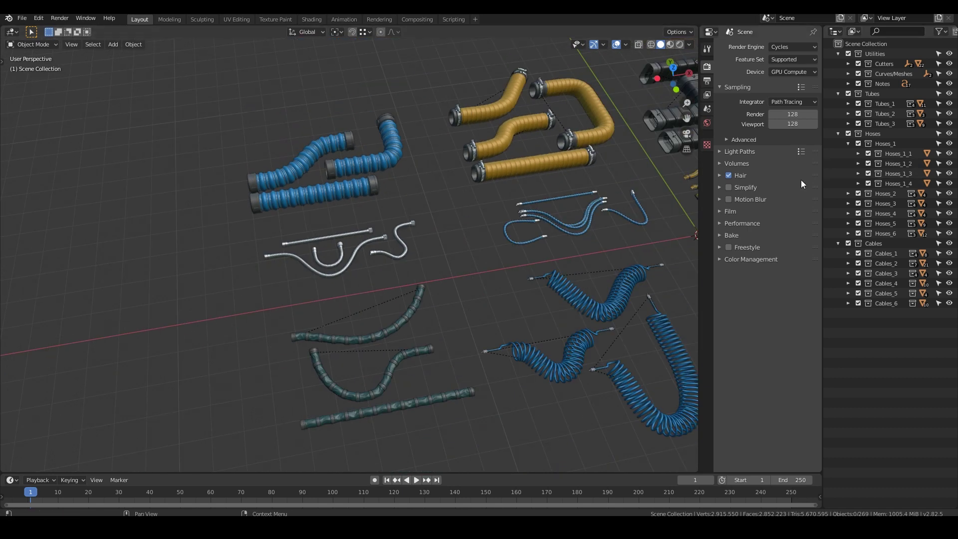
pyautogui.click(868, 146)
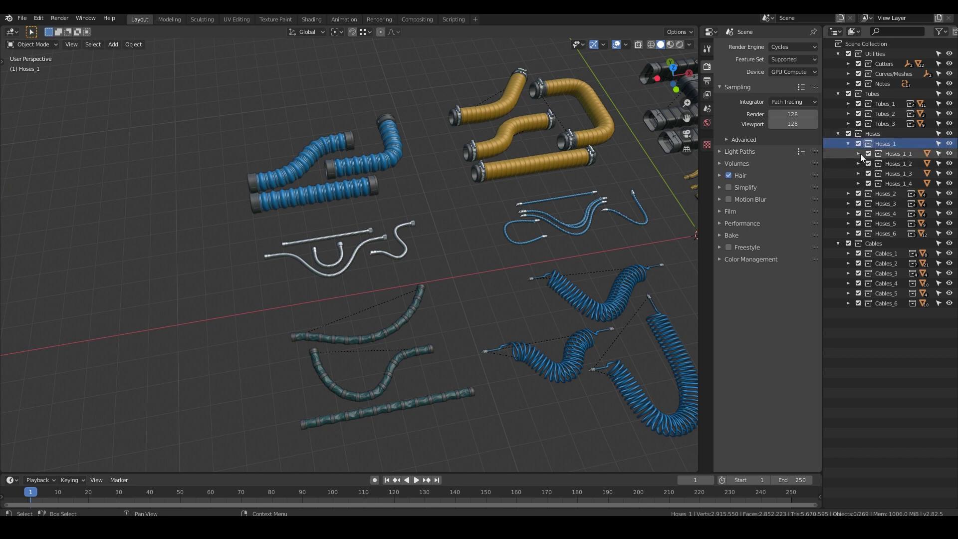
pyautogui.click(848, 144)
# - Try moving the cloth sleeve of the curved green hose away from its rings
pyautogui.keyDown('shift'); pyautogui.moveTo(414, 329); pyautogui.dragTo(477, 228, button='middle'); pyautogui.keyUp('shift')
pyautogui.scroll(5, 379, 250)
pyautogui.moveTo(351, 281)
pyautogui.mouseDown(button='middle')
pyautogui.moveTo(399, 250)
pyautogui.moveTo(344, 271)
pyautogui.mouseUp(button='middle')
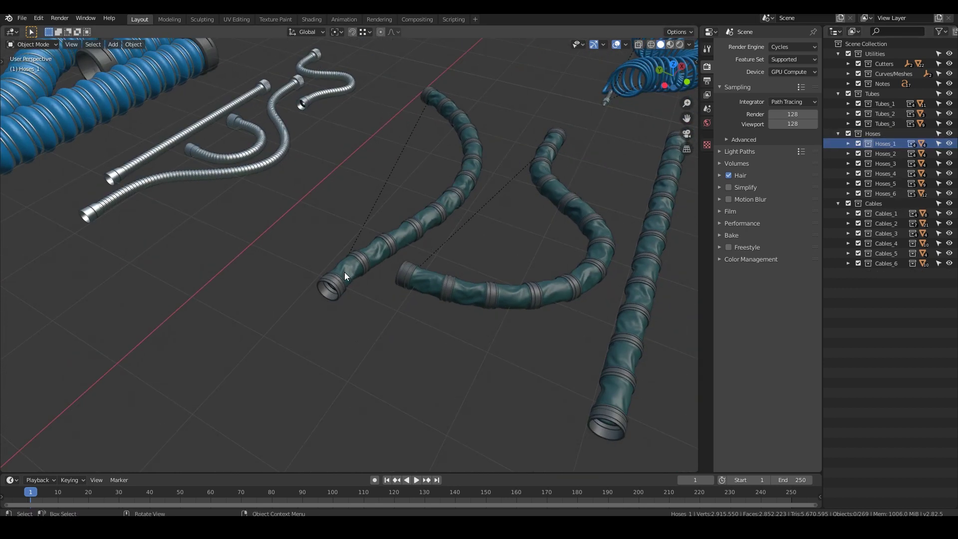
pyautogui.scroll(5, 331, 281)
pyautogui.click(360, 261)
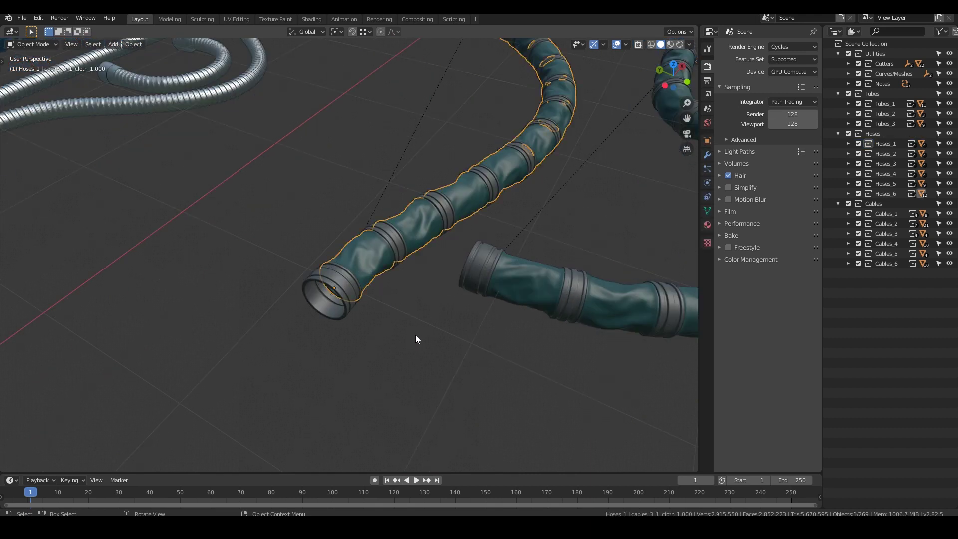
pyautogui.press('g')
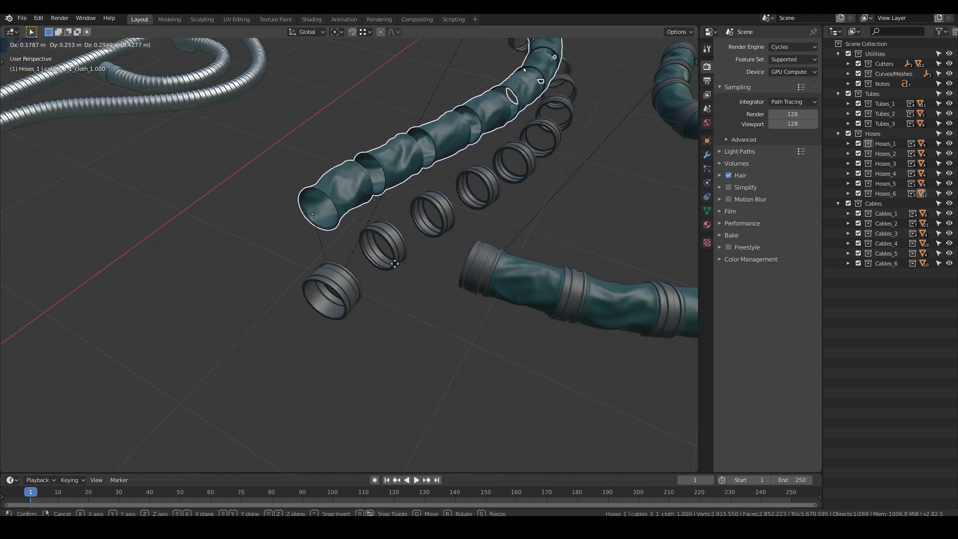
pyautogui.click(474, 307)
# - Try moving the rings of the curved green hose separately from its cloth sleeve
pyautogui.click(355, 310)
pyautogui.scroll(-3, 354, 310)
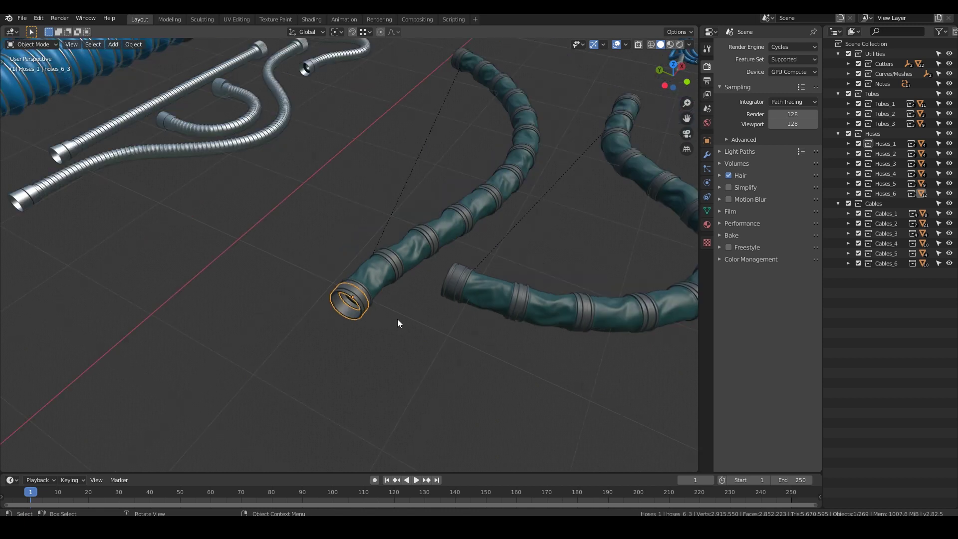
pyautogui.press('g')
pyautogui.click(373, 324)
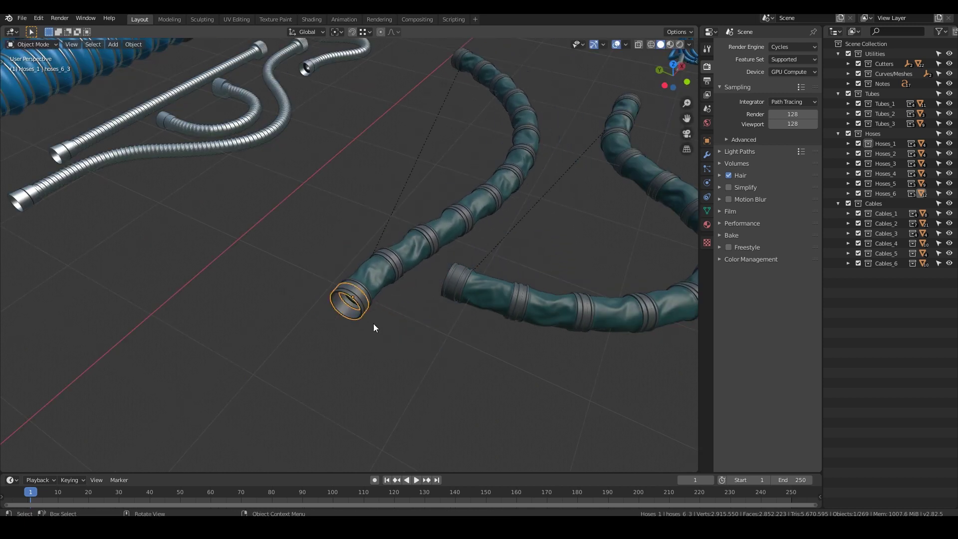
# - Make Hoses_6 the active collection, expand it, and toggle the Hoses_6_3 subcollection off and back on
pyautogui.click(384, 282)
pyautogui.click(870, 194)
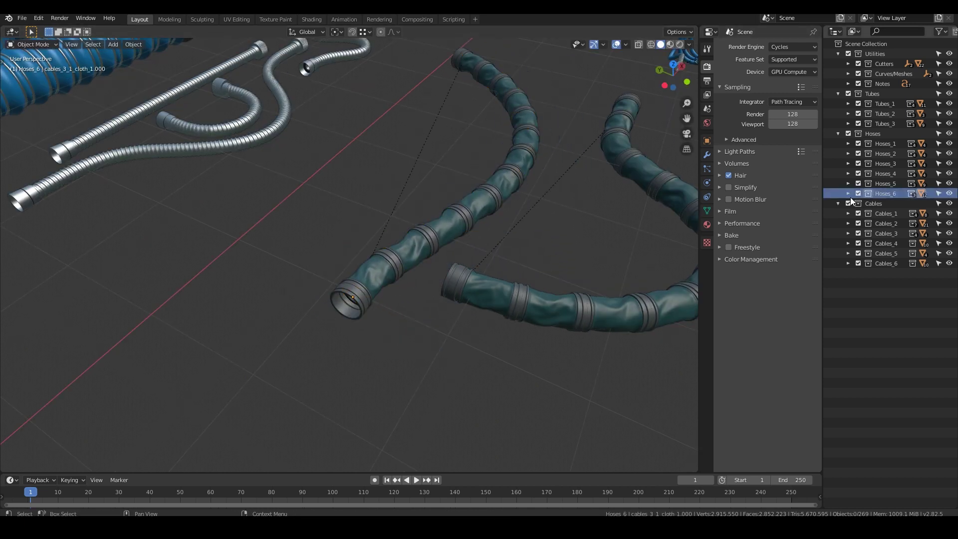
pyautogui.click(848, 194)
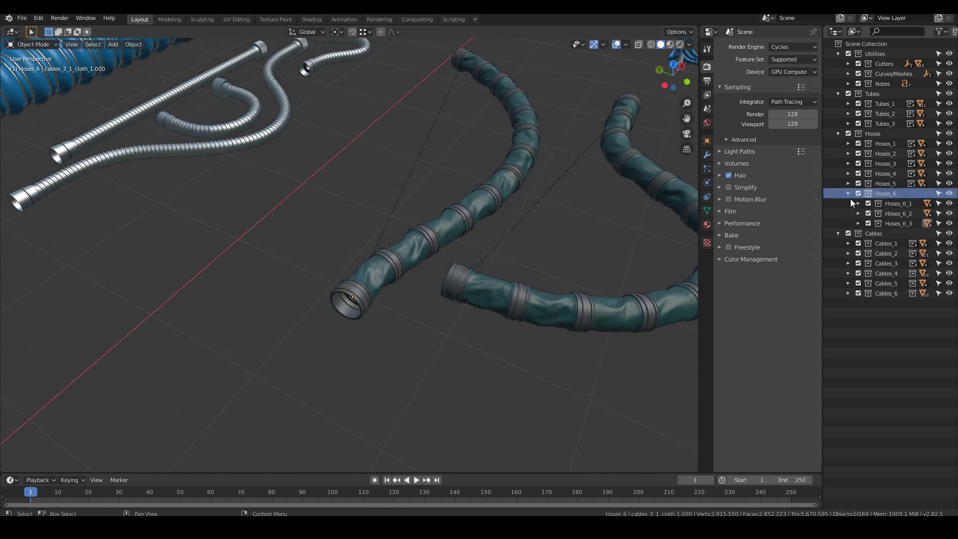
pyautogui.click(867, 224)
pyautogui.click(869, 223)
# - Try moving the curved green hose's cloth sleeve once more, leaving nothing selected
pyautogui.click(393, 283)
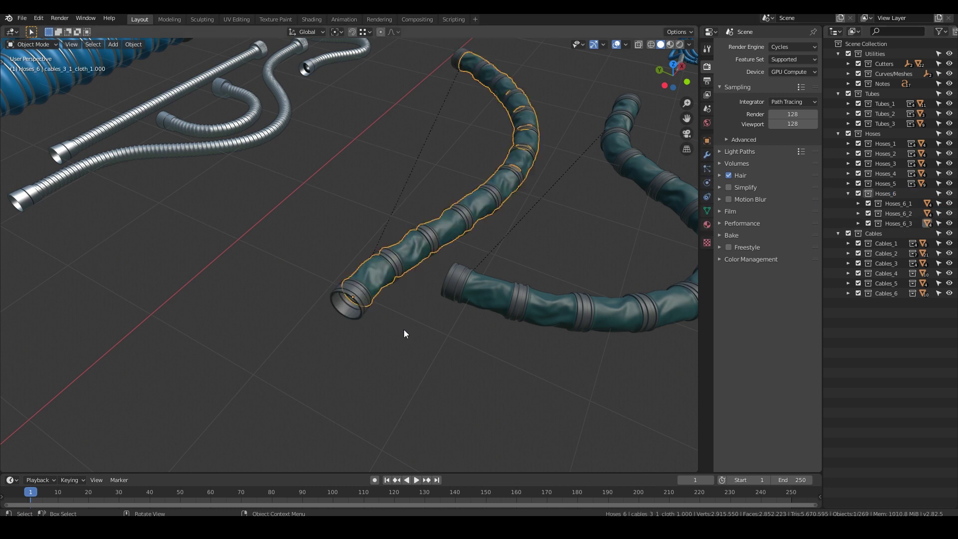
pyautogui.press('g')
pyautogui.rightClick(459, 362)
pyautogui.click(459, 362)
# - Inspect the orange cloth cover around the cable bundle from several angles, including its mesh in Edit Mode
pyautogui.scroll(-8, 459, 362)
pyautogui.moveTo(459, 362); pyautogui.dragTo(277, 251, button='middle')
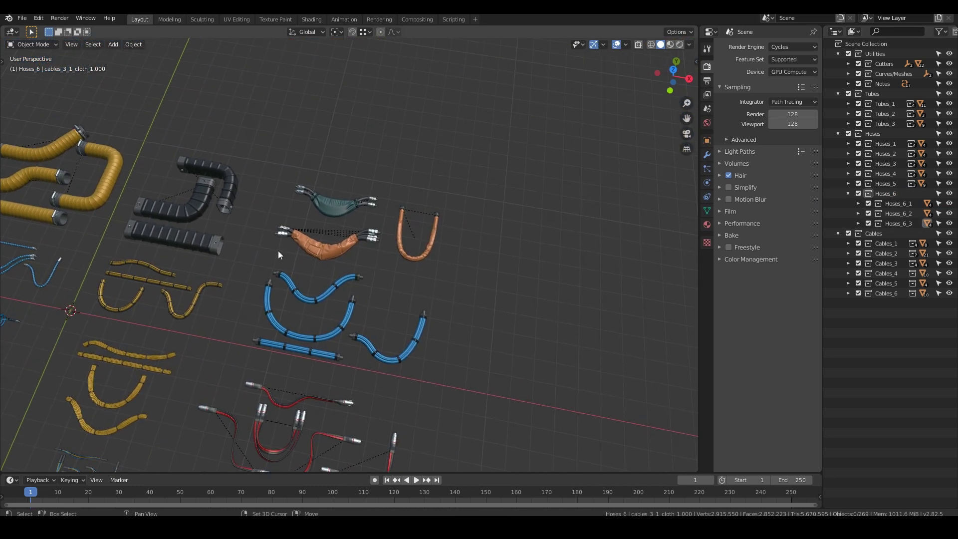
pyautogui.scroll(5, 346, 234)
pyautogui.moveTo(346, 234); pyautogui.dragTo(229, 268, button='middle')
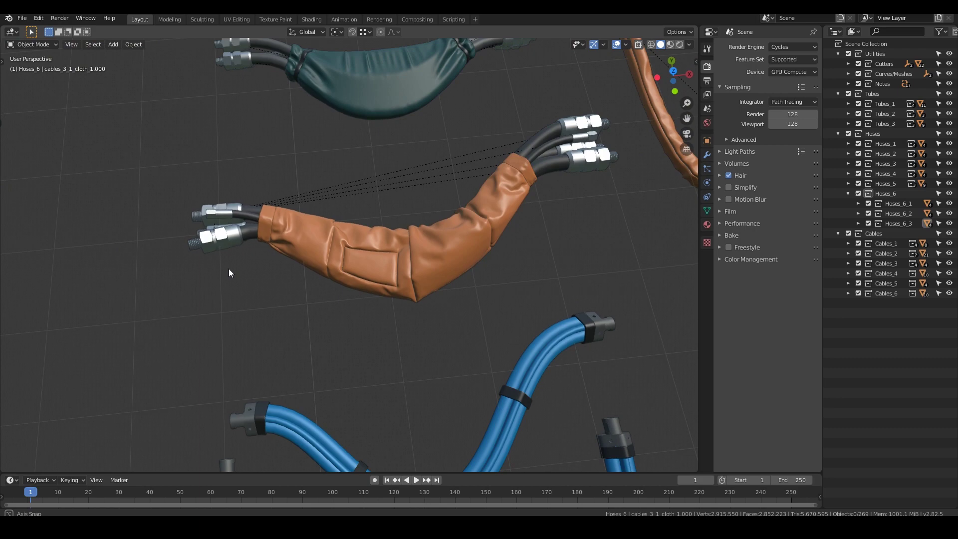
pyautogui.click(389, 242)
pyautogui.moveTo(437, 232); pyautogui.dragTo(514, 197, button='middle')
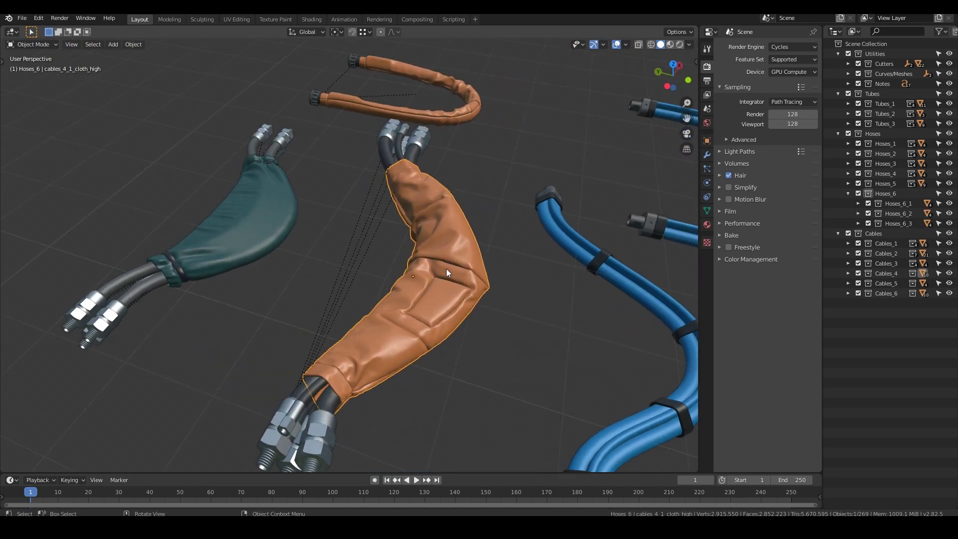
pyautogui.moveTo(446, 268); pyautogui.dragTo(390, 292, button='middle')
pyautogui.press('Tab')
# - Inspect the lowest curved yellow cable bundle and its straps up close, including its mesh in Edit Mode
pyautogui.scroll(4, 430, 283)
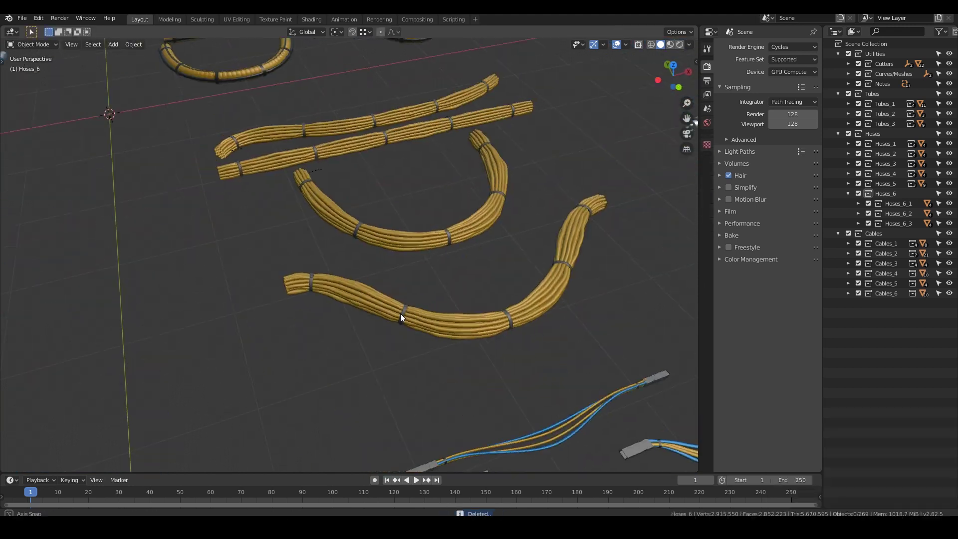
pyautogui.moveTo(399, 313); pyautogui.dragTo(346, 286, button='middle')
pyautogui.moveTo(493, 325); pyautogui.dragTo(397, 375, button='middle')
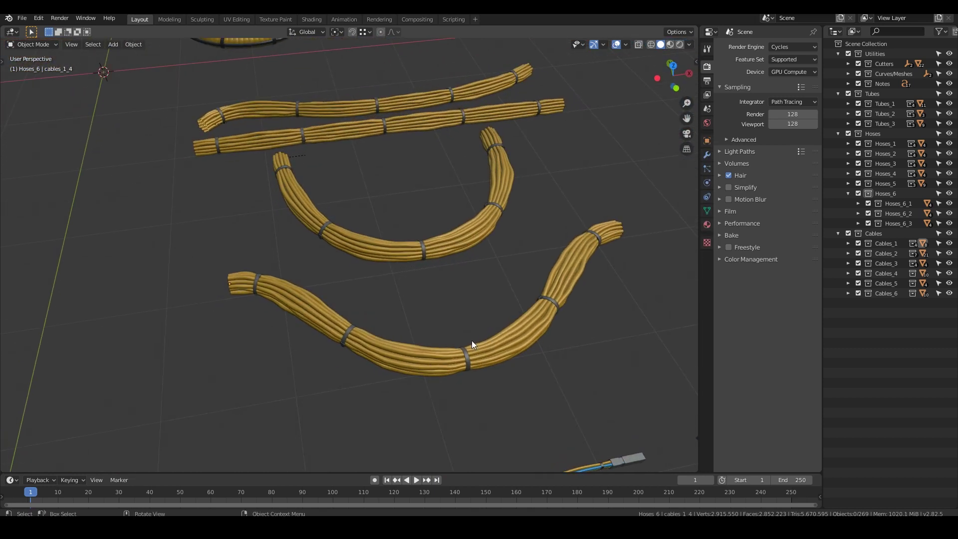
pyautogui.scroll(4, 606, 308)
pyautogui.moveTo(596, 279); pyautogui.dragTo(243, 274, button='middle')
pyautogui.click(519, 266)
pyautogui.press('Tab')
pyautogui.press('Tab')
pyautogui.hotkey('alt', 'a')
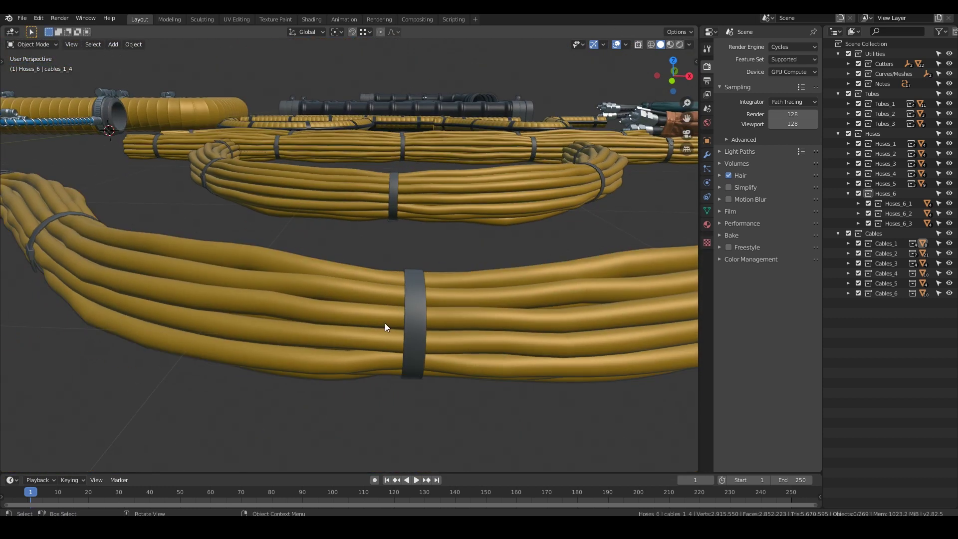
# - Inspect the curved yellow and black strapped hose up close, including its mesh in Edit Mode
pyautogui.moveTo(385, 322); pyautogui.dragTo(370, 361, button='middle')
pyautogui.scroll(-3, 370, 361)
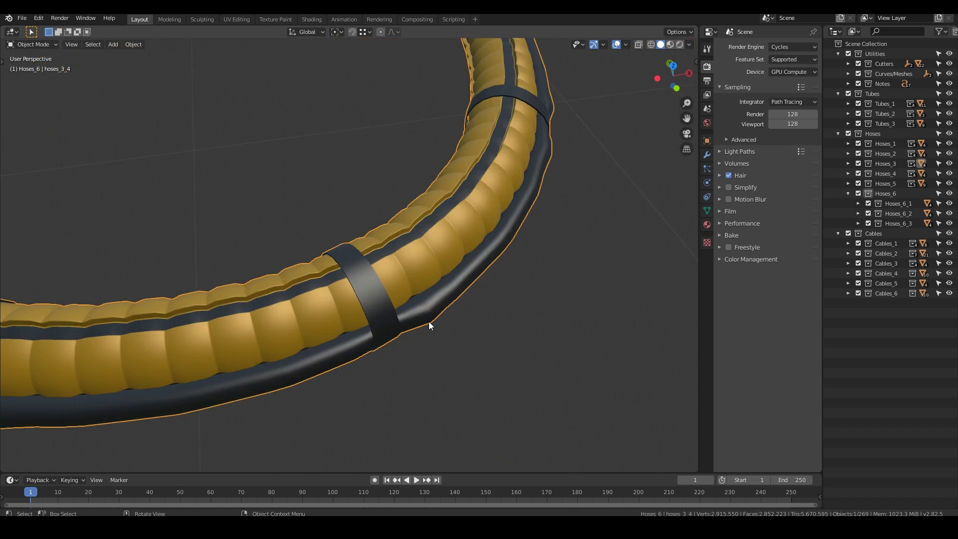
pyautogui.moveTo(429, 322); pyautogui.dragTo(408, 323, button='middle')
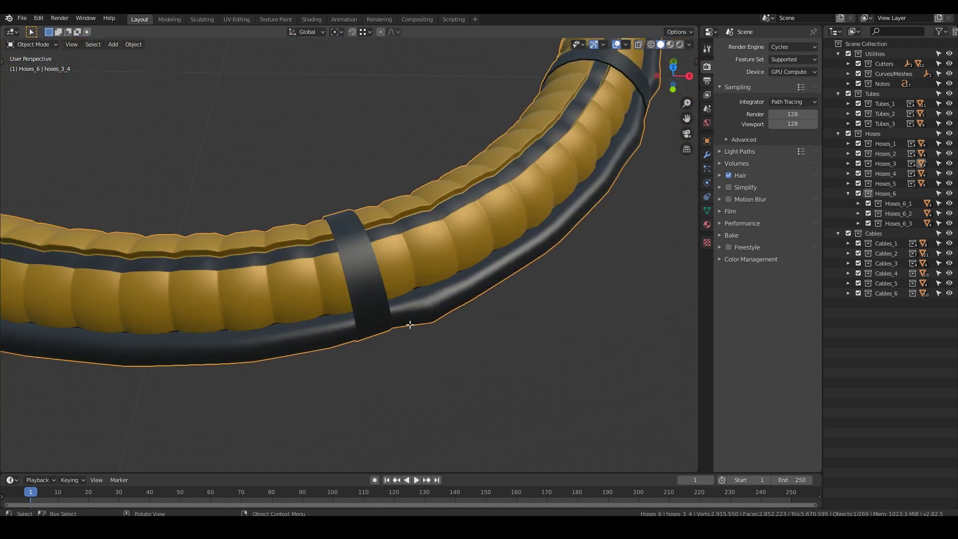
pyautogui.press('Tab')
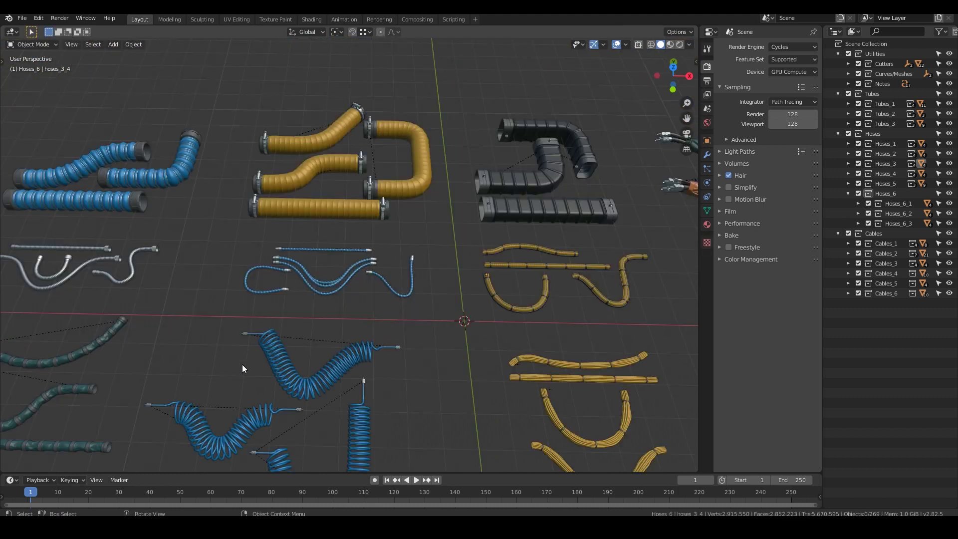
pyautogui.scroll(-5, 360, 285)
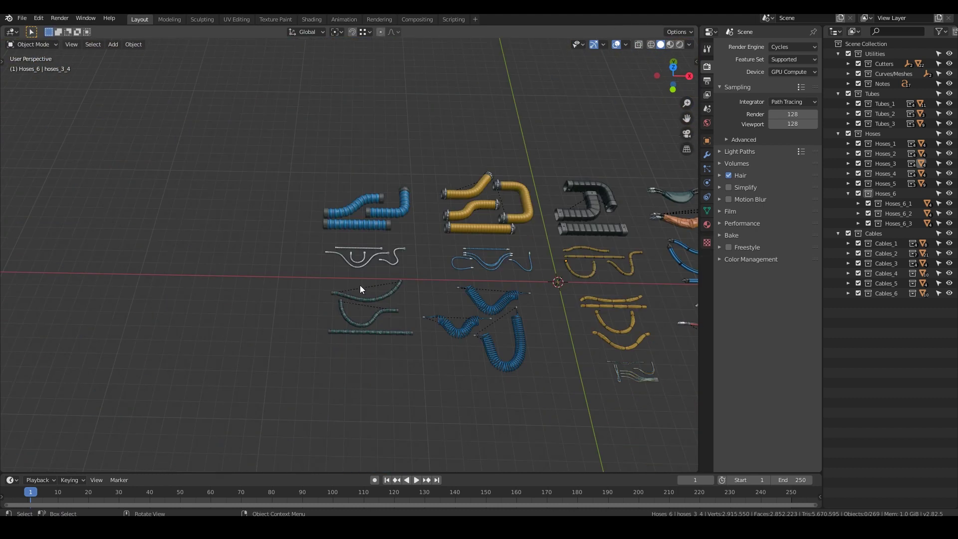
# - Select the straight blue tube and show its modifier settings, widening the properties area so they are readable
pyautogui.scroll(6, 398, 290)
pyautogui.moveTo(398, 290); pyautogui.dragTo(409, 148, button='middle')
pyautogui.scroll(5, 395, 153)
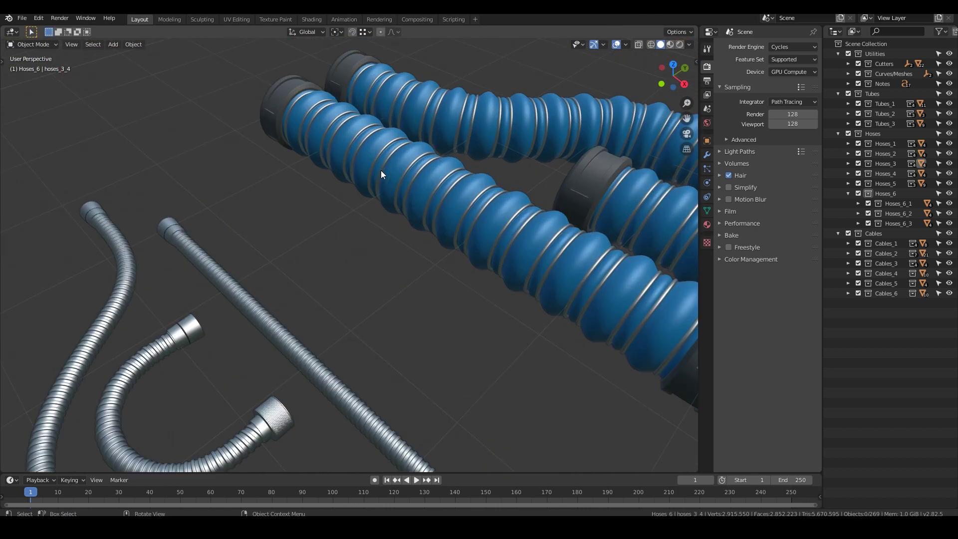
pyautogui.click(568, 301)
pyautogui.keyDown('shift'); pyautogui.moveTo(567, 301); pyautogui.dragTo(435, 298, button='middle'); pyautogui.keyUp('shift')
pyautogui.click(706, 154)
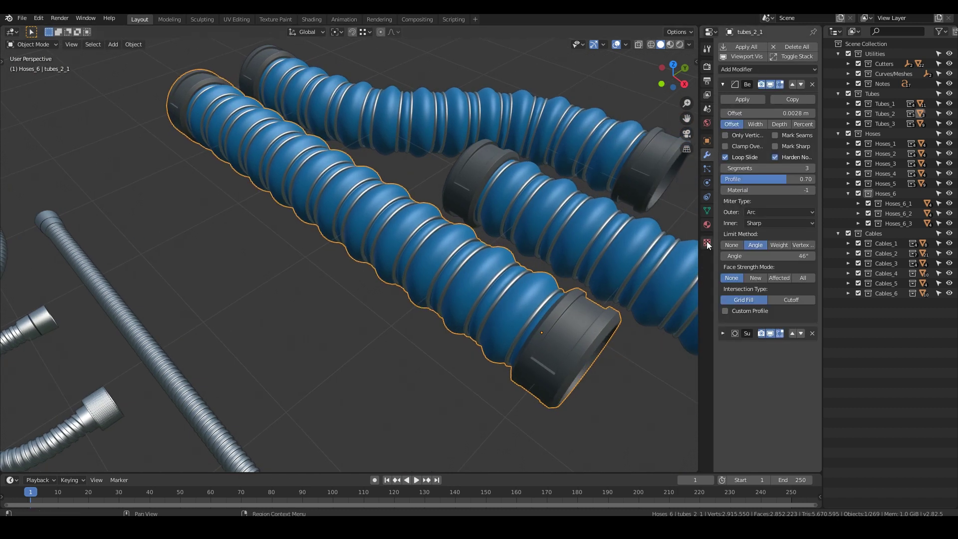
pyautogui.moveTo(700, 283); pyautogui.dragTo(669, 100)
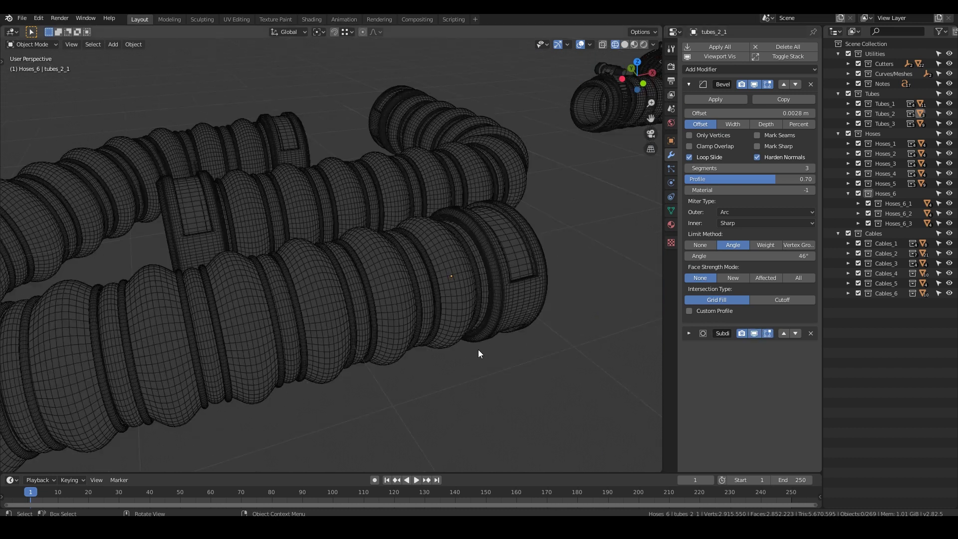
# - Examine the blue tubes and neighbouring models in wireframe shading, switching a modifier's viewport display off and on again
pyautogui.scroll(-10, 478, 349)
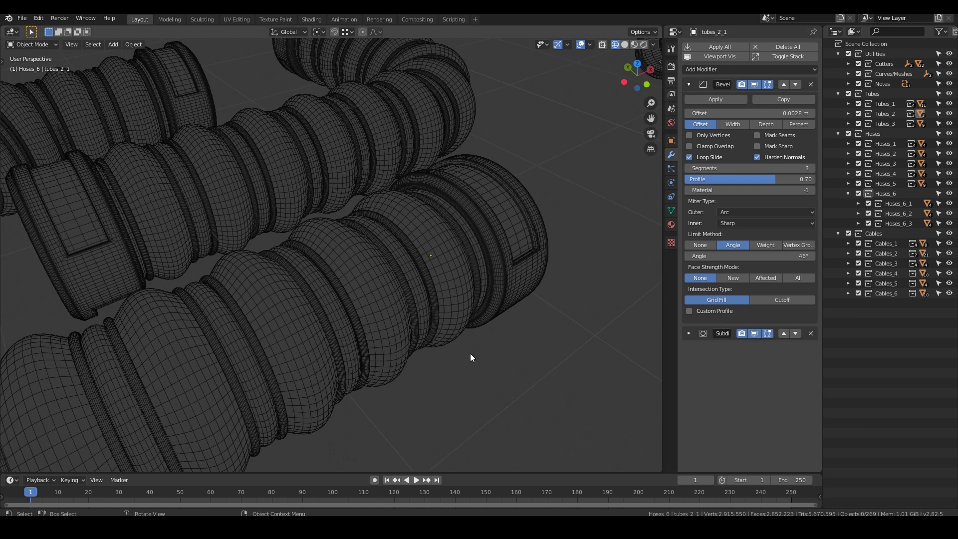
pyautogui.scroll(5, 355, 319)
pyautogui.moveTo(449, 342); pyautogui.dragTo(397, 322, button='middle')
pyautogui.scroll(4, 357, 336)
pyautogui.click(424, 307)
pyautogui.moveTo(379, 211); pyautogui.dragTo(304, 250, button='middle')
pyautogui.click(753, 322)
pyautogui.click(753, 322)
pyautogui.scroll(-6, 290, 221)
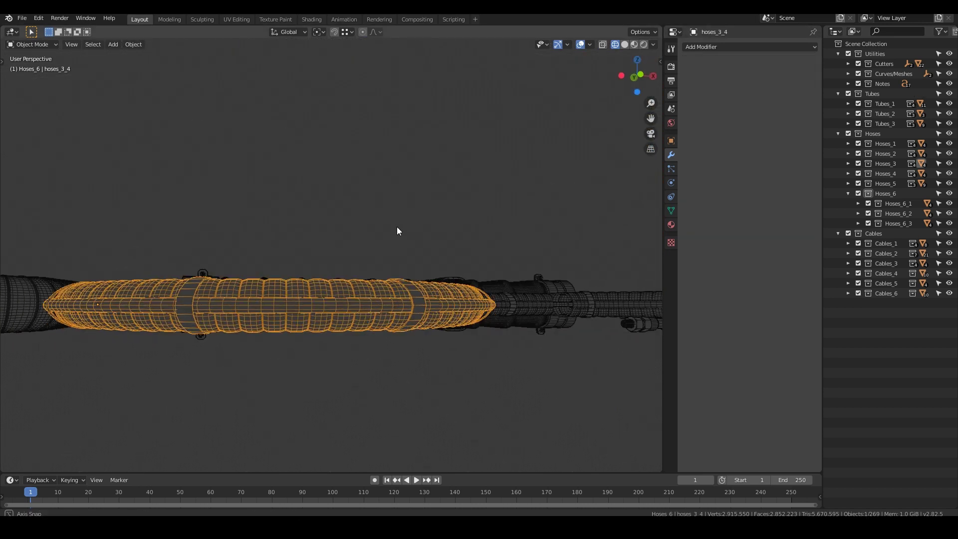
# - Add a Subdivision modifier with viewport level 1 to the U-shaped orange hose and check its mesh
pyautogui.moveTo(396, 227); pyautogui.dragTo(438, 280, button='middle')
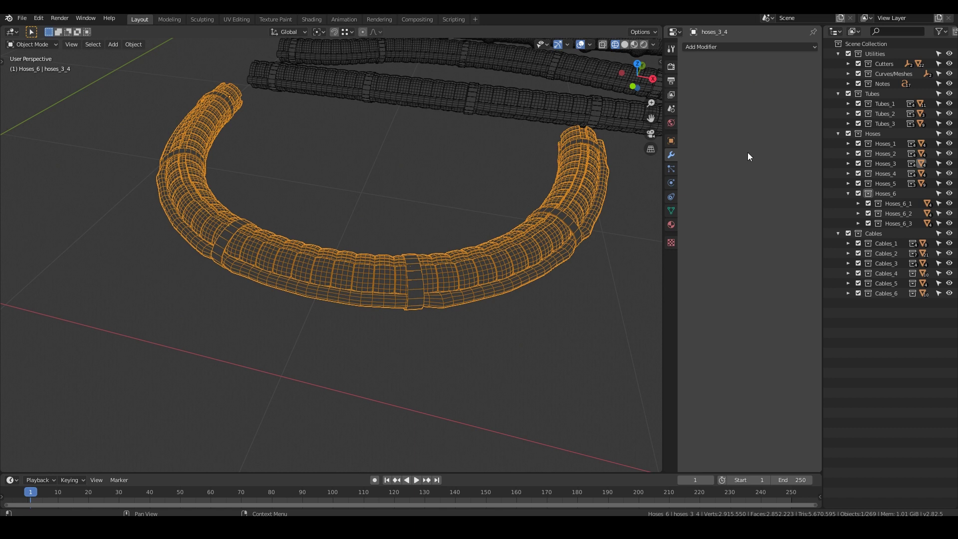
pyautogui.moveTo(546, 301); pyautogui.dragTo(500, 303, button='middle')
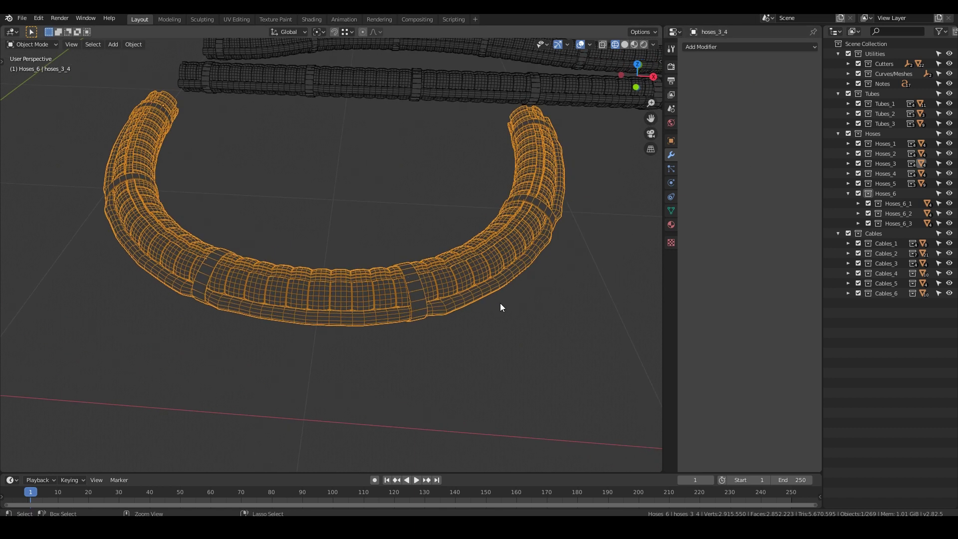
pyautogui.hotkey('ctrl', '1')
pyautogui.click(415, 326)
pyautogui.scroll(4, 416, 325)
pyautogui.moveTo(416, 325)
pyautogui.mouseDown(button='middle')
pyautogui.moveTo(426, 283)
pyautogui.moveTo(421, 184)
pyautogui.moveTo(378, 293)
pyautogui.moveTo(313, 297)
pyautogui.moveTo(262, 316)
pyautogui.moveTo(330, 325)
pyautogui.mouseUp(button='middle')
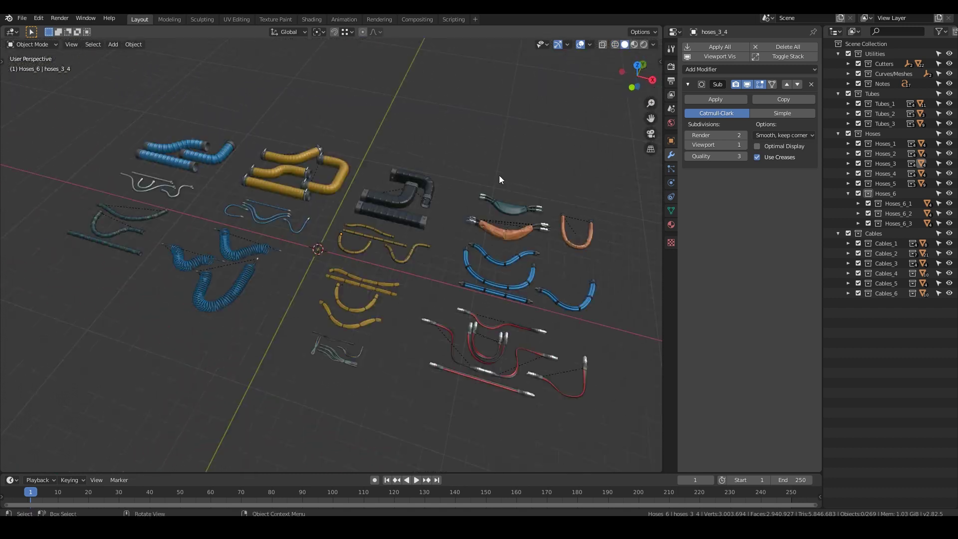
# - Survey the full set of library models and the utilities area containing base meshes, guide curves and adjustment notes
pyautogui.moveTo(380, 194)
pyautogui.mouseDown(button='middle')
pyautogui.moveTo(391, 205)
pyautogui.moveTo(345, 158)
pyautogui.moveTo(277, 245)
pyautogui.mouseUp(button='middle')
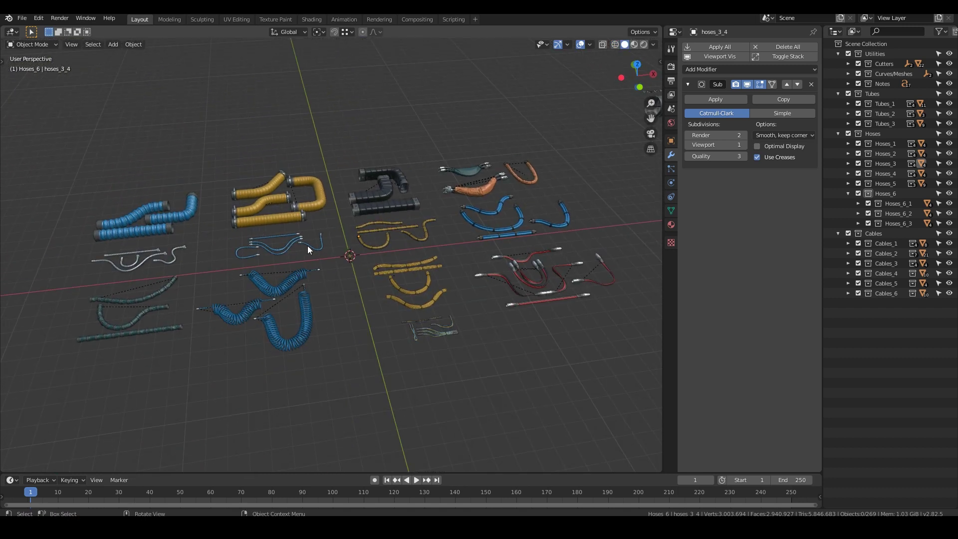
pyautogui.scroll(3, 420, 280)
pyautogui.scroll(-4, 232, 299)
pyautogui.scroll(2, 325, 259)
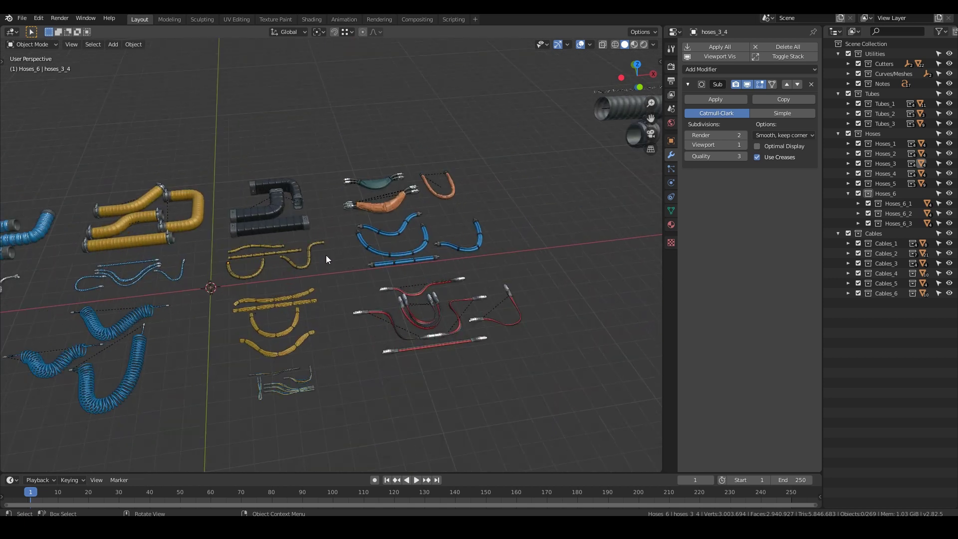
pyautogui.moveTo(401, 235); pyautogui.dragTo(0, 264, button='middle')
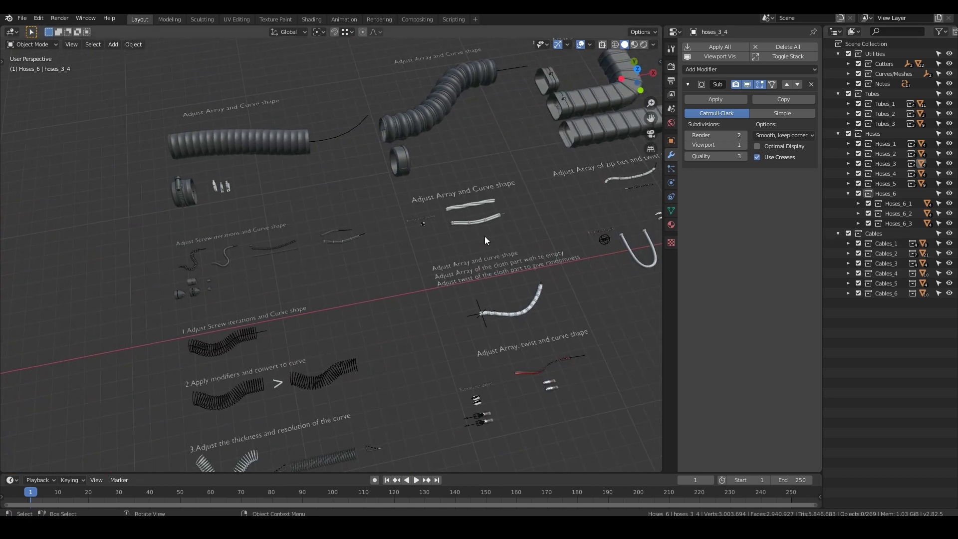
pyautogui.scroll(-2, 484, 235)
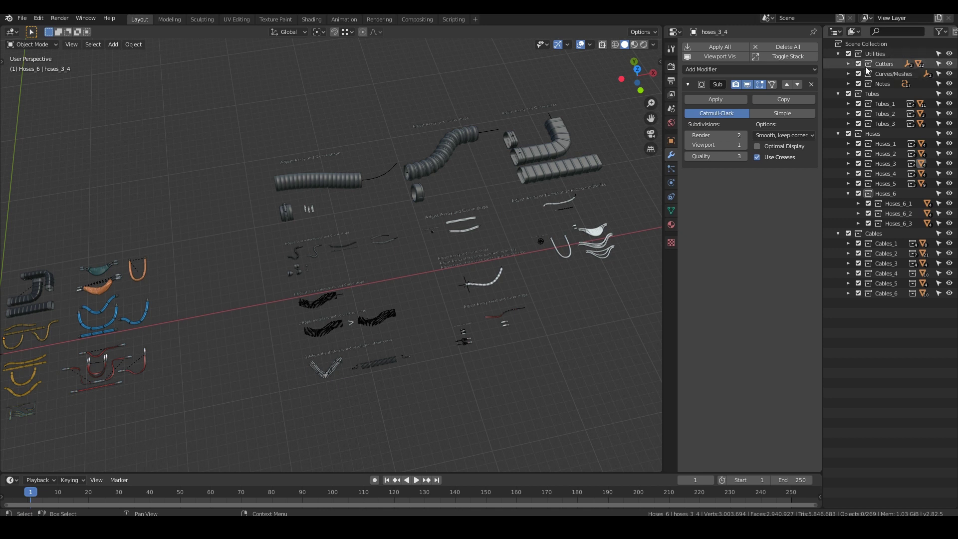
pyautogui.scroll(3, 517, 241)
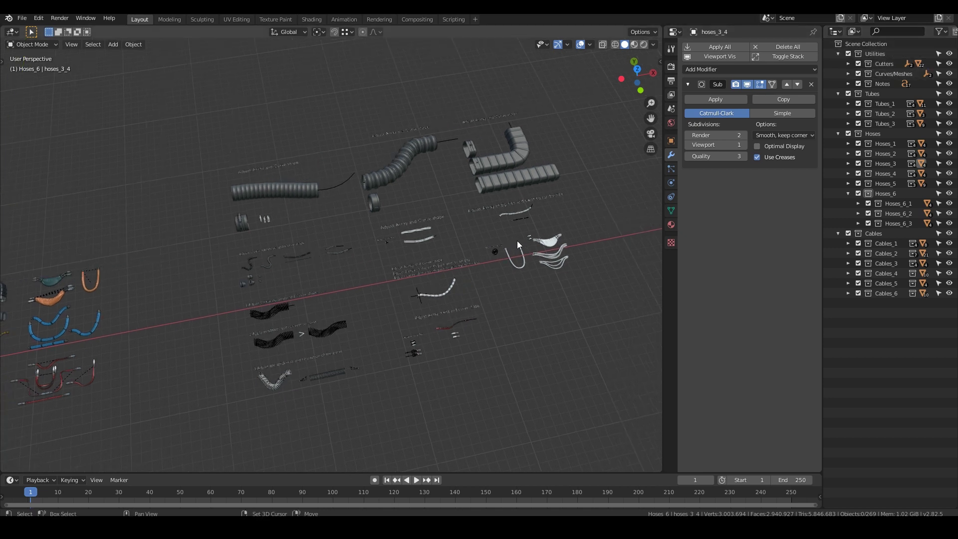
# - Switch the Cutters collection off and on to see which helper objects it holds around the cable connectors
pyautogui.click(858, 64)
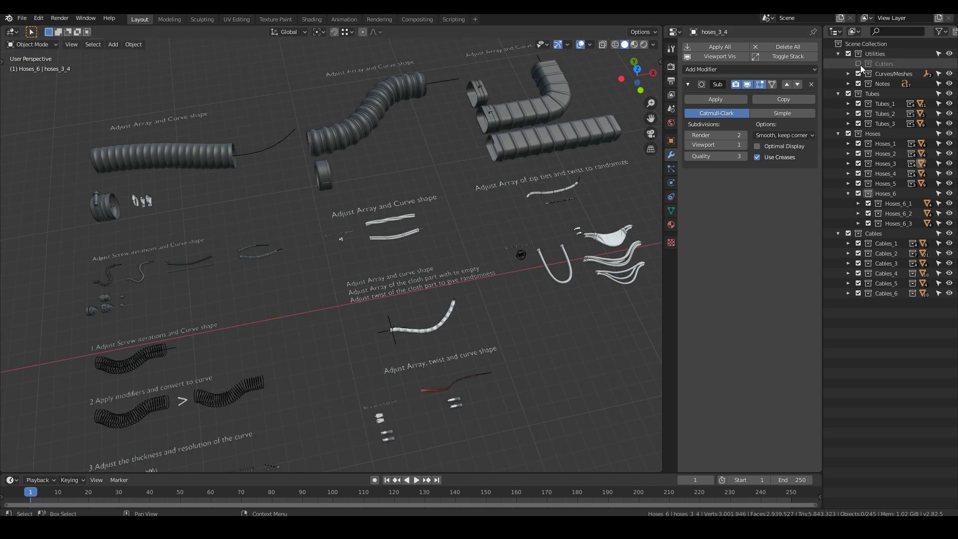
pyautogui.click(857, 64)
pyautogui.scroll(8, 496, 220)
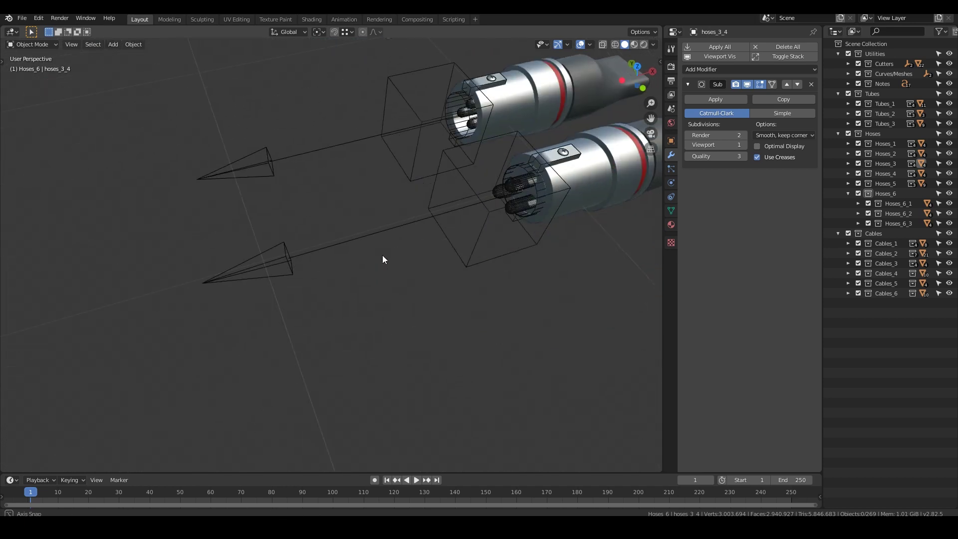
pyautogui.click(858, 63)
pyautogui.click(858, 64)
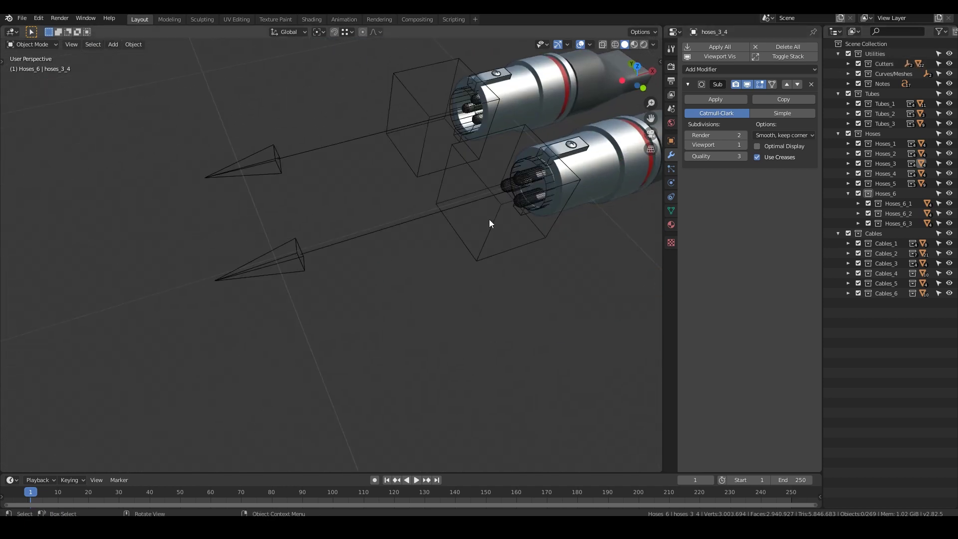
# - Switch the Curves/Meshes collection off and on to see which base models it holds
pyautogui.keyDown('shift'); pyautogui.moveTo(489, 220); pyautogui.dragTo(478, 185, button='middle'); pyautogui.keyUp('shift')
pyautogui.scroll(-9, 476, 275)
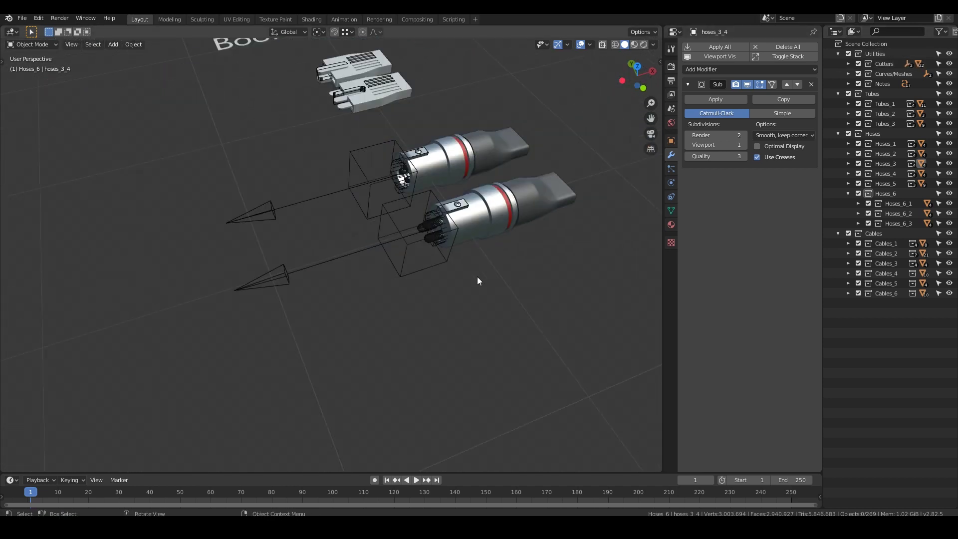
pyautogui.scroll(-2, 473, 278)
pyautogui.click(857, 74)
pyautogui.click(858, 73)
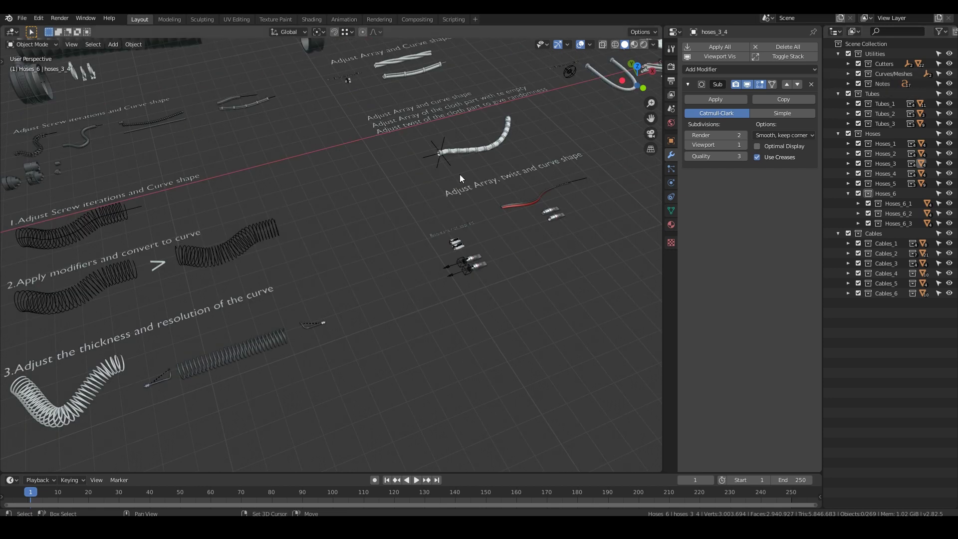
# - Select the straight grey corrugated tube and toggle its Array and Subdivision modifiers' viewport display to compare their effect
pyautogui.scroll(-4, 419, 279)
pyautogui.keyDown('shift'); pyautogui.moveTo(352, 226); pyautogui.dragTo(412, 322, button='middle'); pyautogui.keyUp('shift')
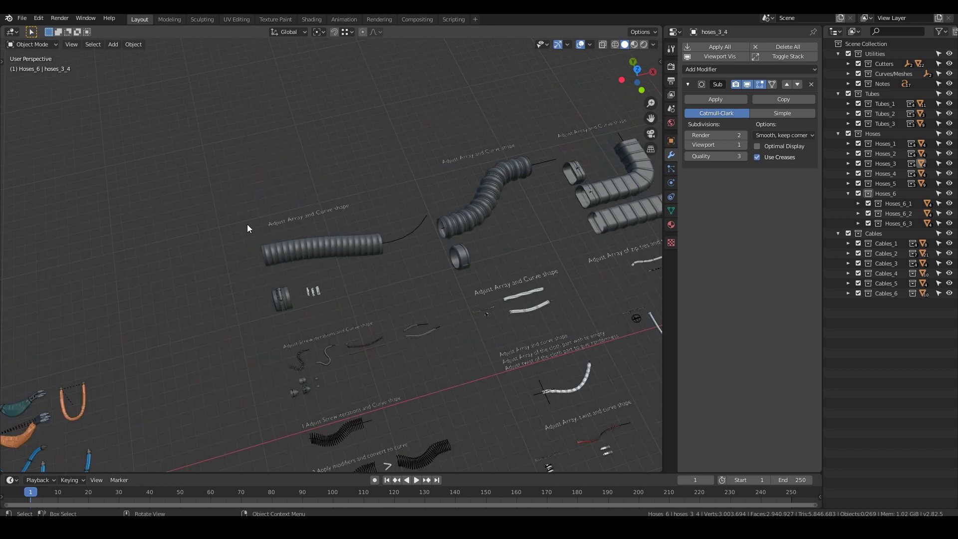
pyautogui.scroll(4, 262, 235)
pyautogui.click(375, 244)
pyautogui.moveTo(383, 242); pyautogui.dragTo(374, 204, button='middle')
pyautogui.moveTo(486, 307); pyautogui.dragTo(501, 295, button='middle')
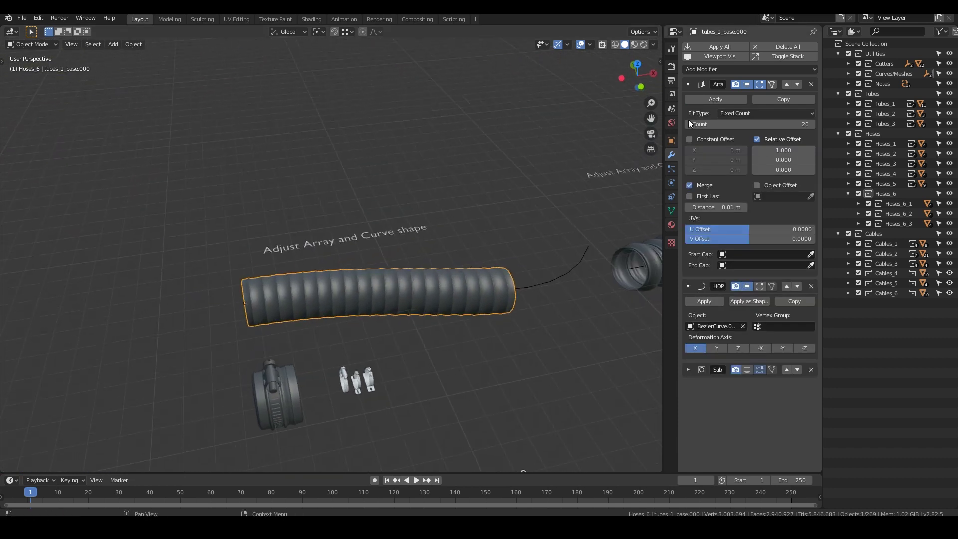
pyautogui.click(747, 85)
pyautogui.click(747, 84)
pyautogui.click(747, 370)
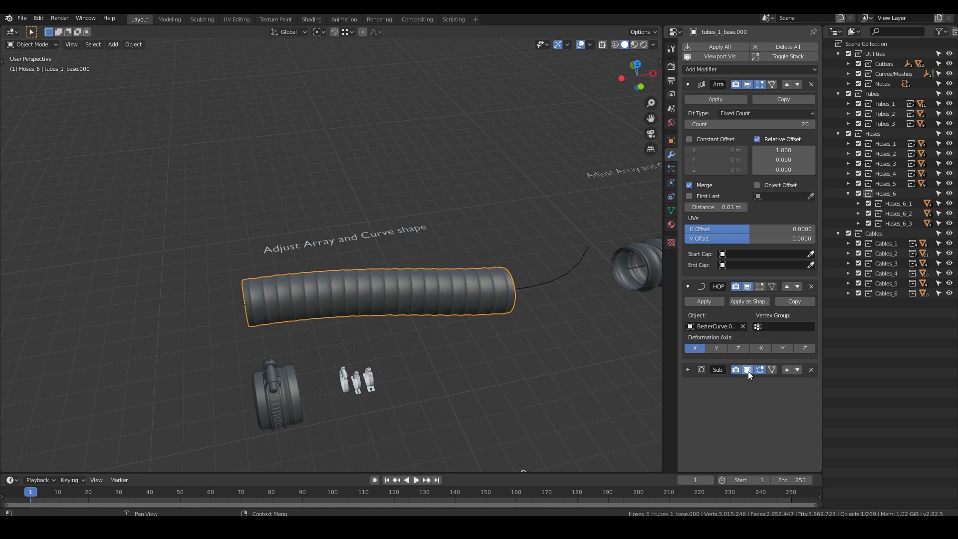
pyautogui.click(747, 370)
# - Select the straight tube's guide curve and the tube itself, viewing how they relate from several angles
pyautogui.moveTo(534, 324); pyautogui.dragTo(359, 304, button='middle')
pyautogui.click(565, 225)
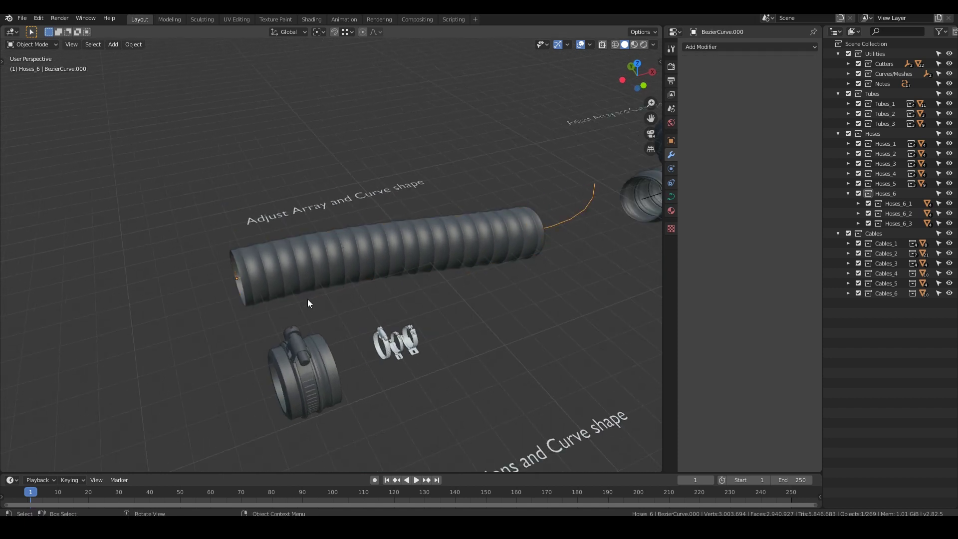
pyautogui.scroll(-6, 299, 297)
pyautogui.scroll(6, 314, 304)
pyautogui.click(319, 289)
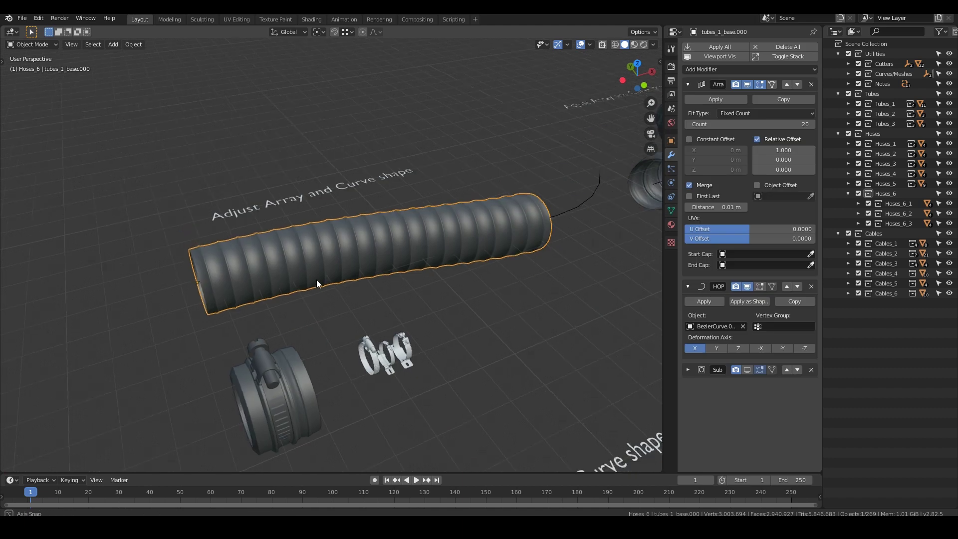
pyautogui.moveTo(316, 283); pyautogui.dragTo(189, 320, button='middle')
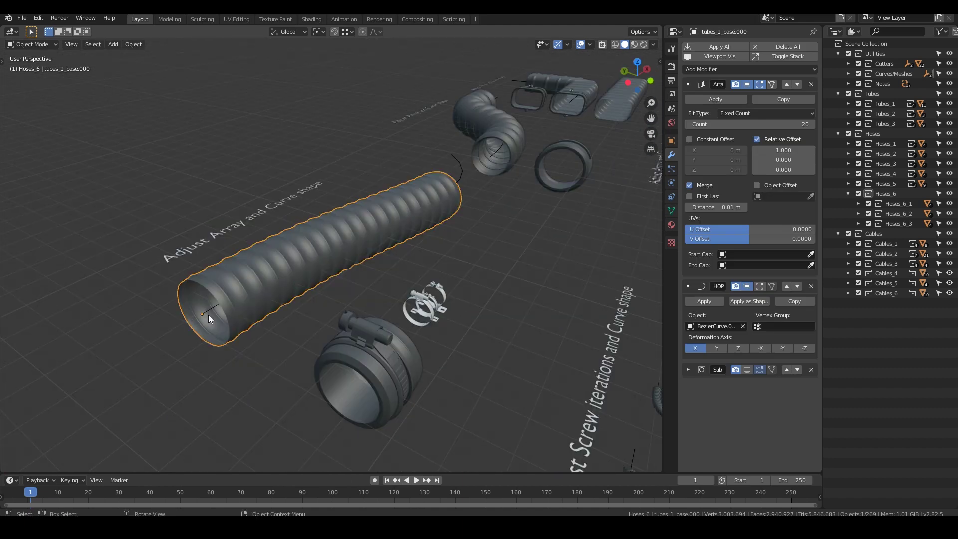
# - Select the loose end connector beside the straight tube and inspect its mesh in Edit Mode
pyautogui.click(374, 366)
pyautogui.moveTo(374, 367); pyautogui.dragTo(361, 334, button='middle')
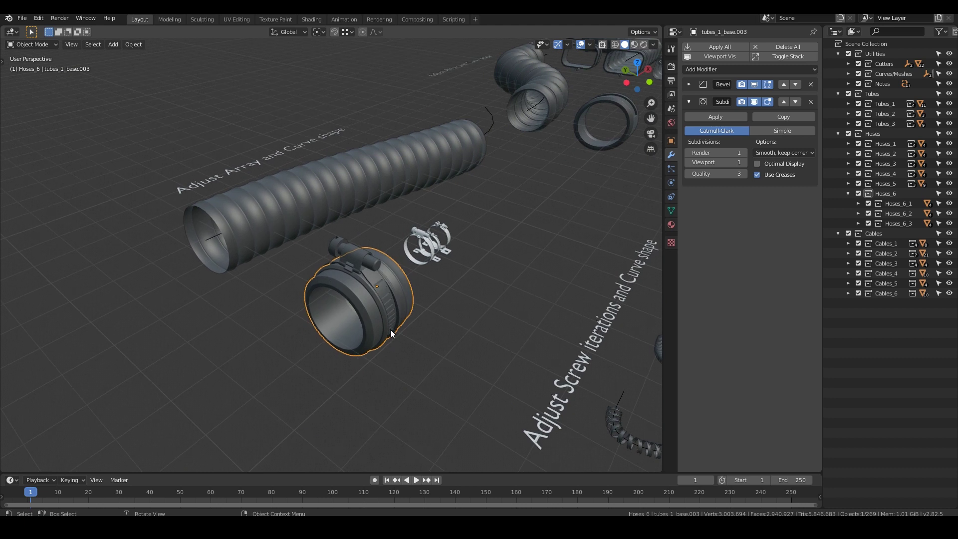
pyautogui.press('Tab')
pyautogui.press('Tab')
# - Snap the 3D cursor to the origin of the straight tube's guide curve
pyautogui.keyDown('shift'); pyautogui.moveTo(262, 241); pyautogui.dragTo(338, 273, button='middle'); pyautogui.keyUp('shift')
pyautogui.click(541, 144)
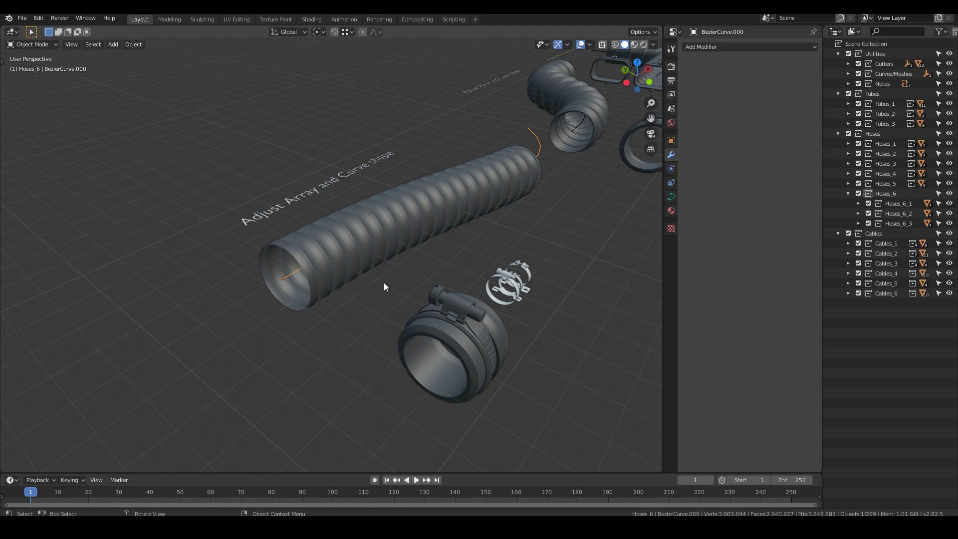
pyautogui.hotkey('shift', 's')
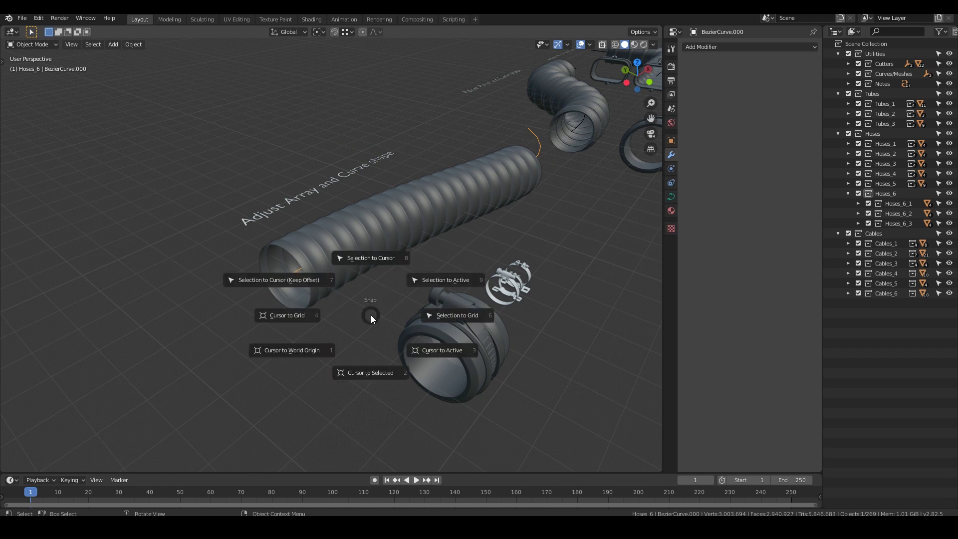
pyautogui.click(364, 375)
# - Snap the end connector with its clamp to the 3D cursor at the straight tube's open end
pyautogui.click(456, 391)
pyautogui.moveTo(425, 387); pyautogui.dragTo(452, 376, button='middle')
pyautogui.click(438, 162)
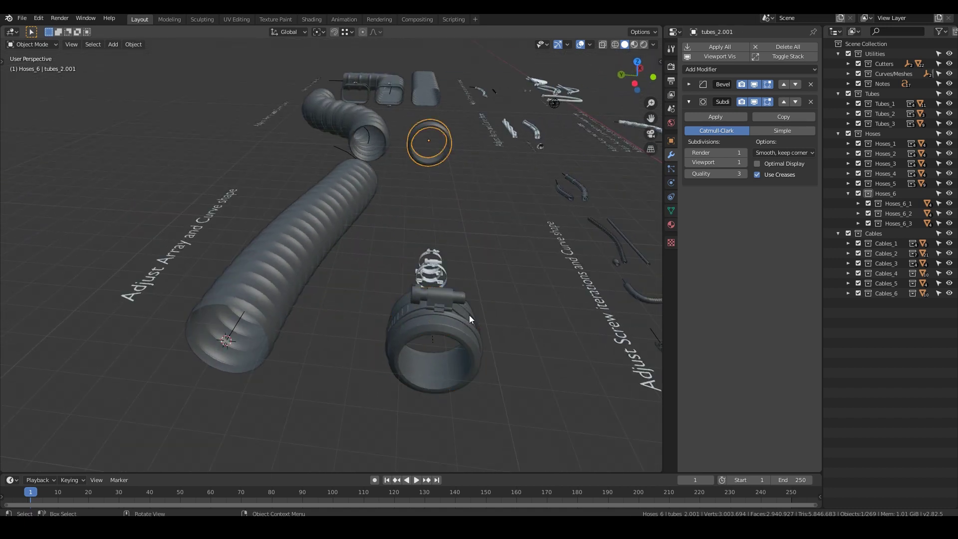
pyautogui.click(471, 328)
pyautogui.scroll(2, 471, 354)
pyautogui.hotkey('shift', 's')
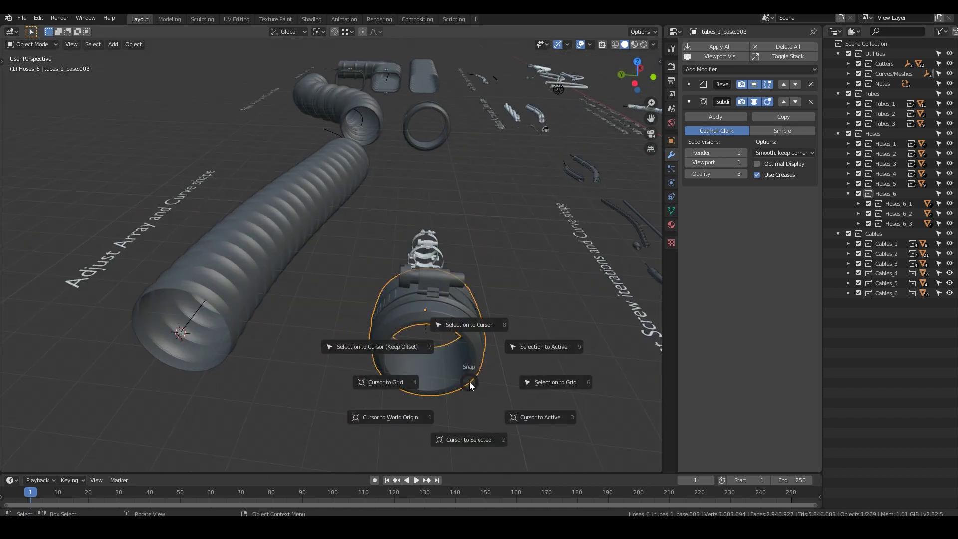
pyautogui.click(470, 324)
# - Try to slide the end connector along the global X axis against the tube
pyautogui.click(235, 366)
pyautogui.click(180, 349)
pyautogui.moveTo(234, 367); pyautogui.dragTo(192, 360, button='middle')
pyautogui.press('g')
pyautogui.press('x')
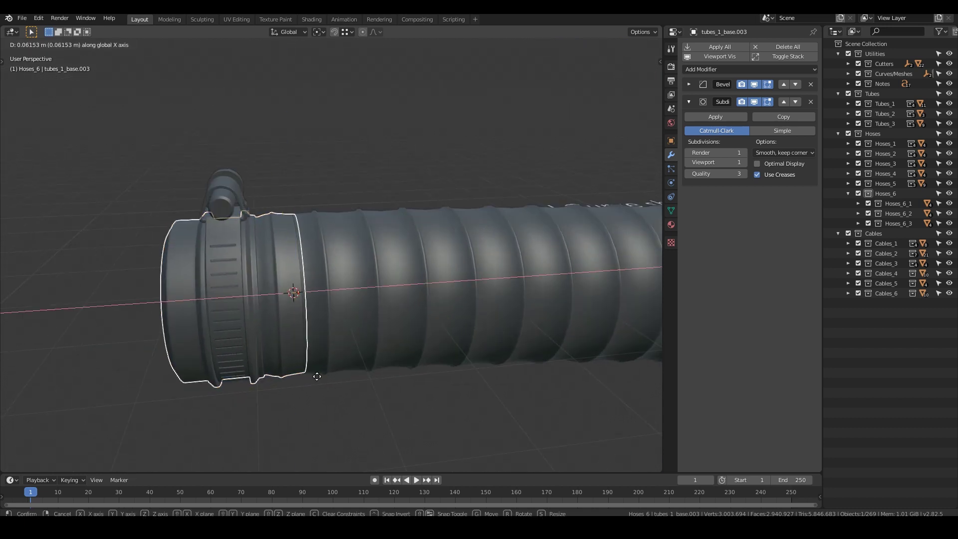
pyautogui.rightClick(289, 382)
# - Examine the joint between the end connector and the tube in Edit Mode and in wireframe shading
pyautogui.scroll(2, 276, 307)
pyautogui.moveTo(277, 306); pyautogui.dragTo(269, 306, button='middle')
pyautogui.press('Tab')
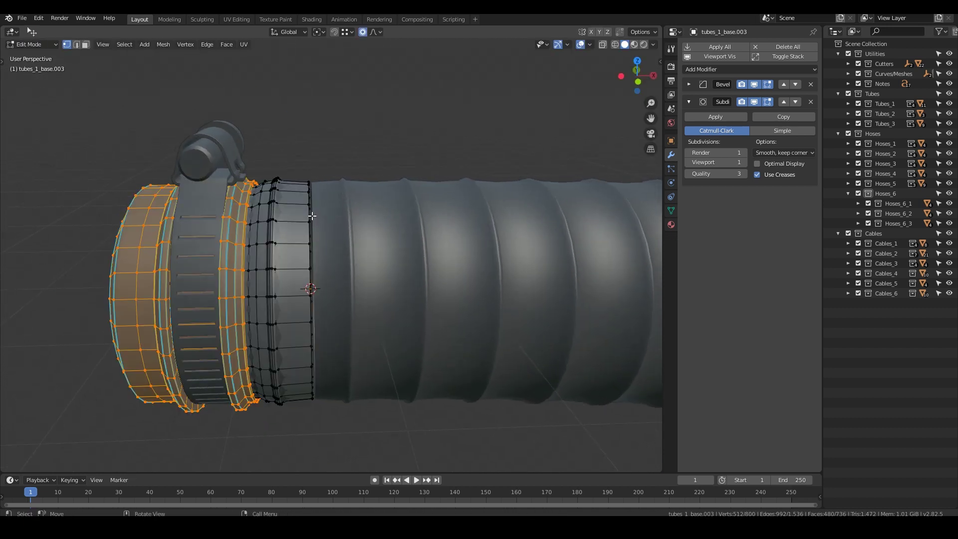
pyautogui.press('Tab')
pyautogui.press('z')
pyautogui.click(259, 226)
pyautogui.moveTo(374, 230)
pyautogui.mouseDown(button='middle')
pyautogui.moveTo(340, 238)
pyautogui.moveTo(373, 242)
pyautogui.mouseUp(button='middle')
pyautogui.scroll(-2, 372, 242)
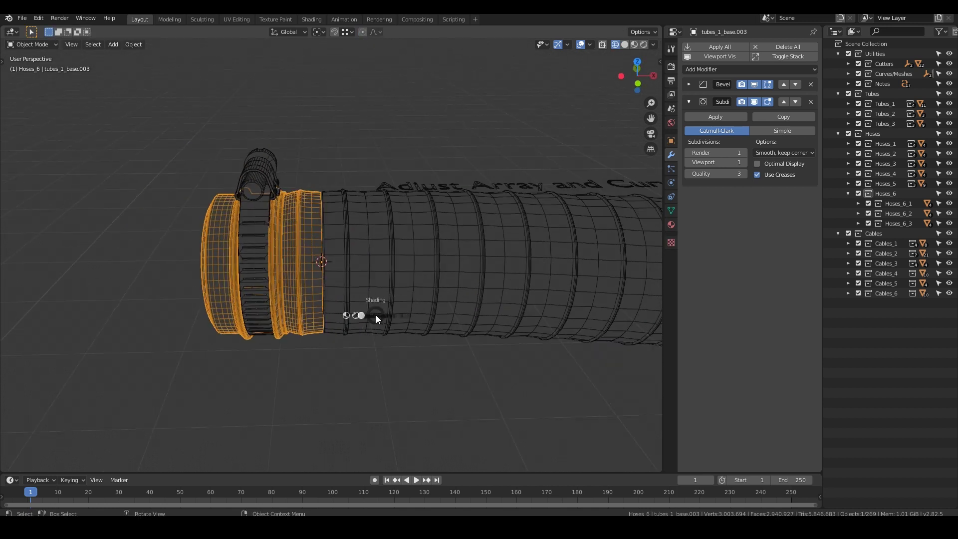
# - Select the straight corrugated tube together with its guide curve, and delete the duplicated pair
pyautogui.moveTo(520, 278); pyautogui.dragTo(439, 345)
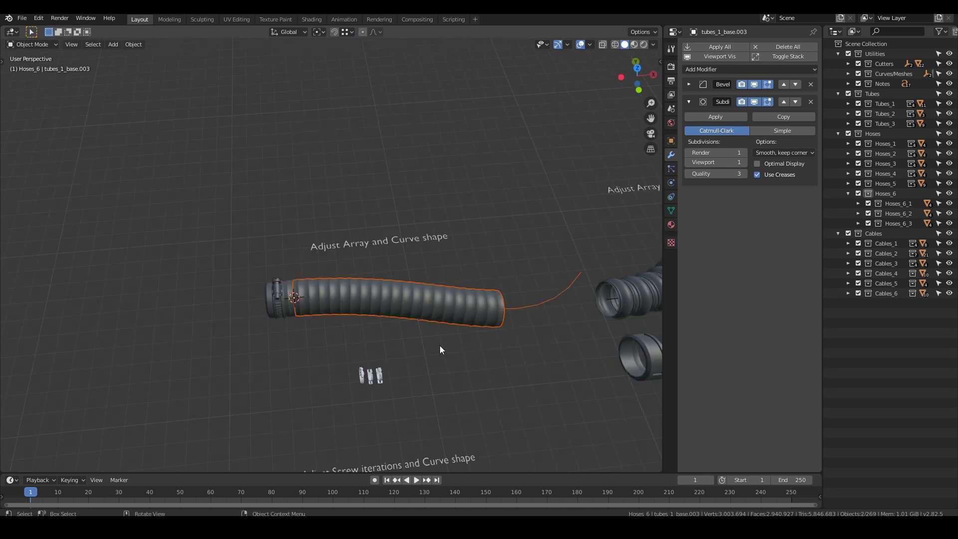
pyautogui.scroll(-3, 471, 275)
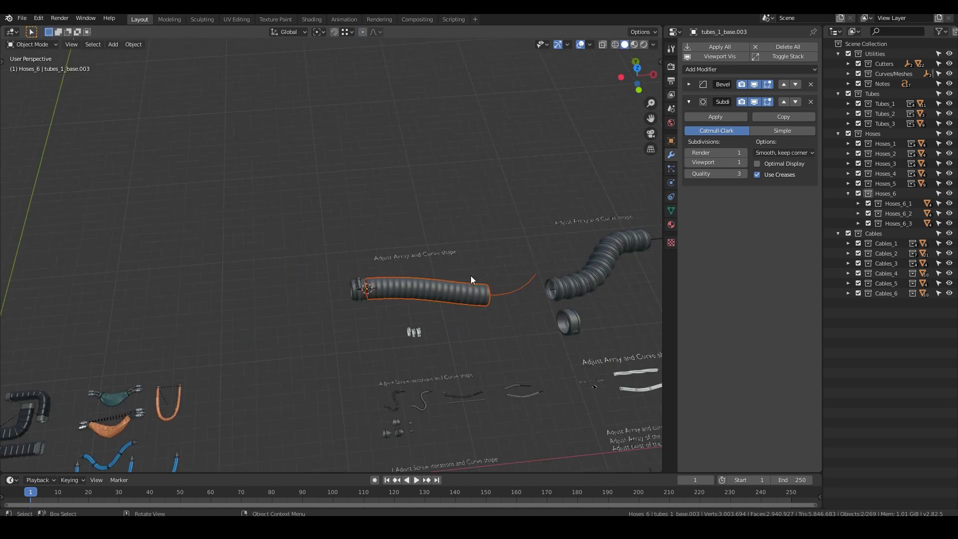
pyautogui.scroll(5, 471, 276)
pyautogui.moveTo(403, 256); pyautogui.dragTo(432, 254, button='middle')
pyautogui.scroll(-4, 315, 322)
pyautogui.moveTo(315, 322); pyautogui.dragTo(414, 316, button='middle')
pyautogui.scroll(-4, 320, 318)
pyautogui.press('Delete')
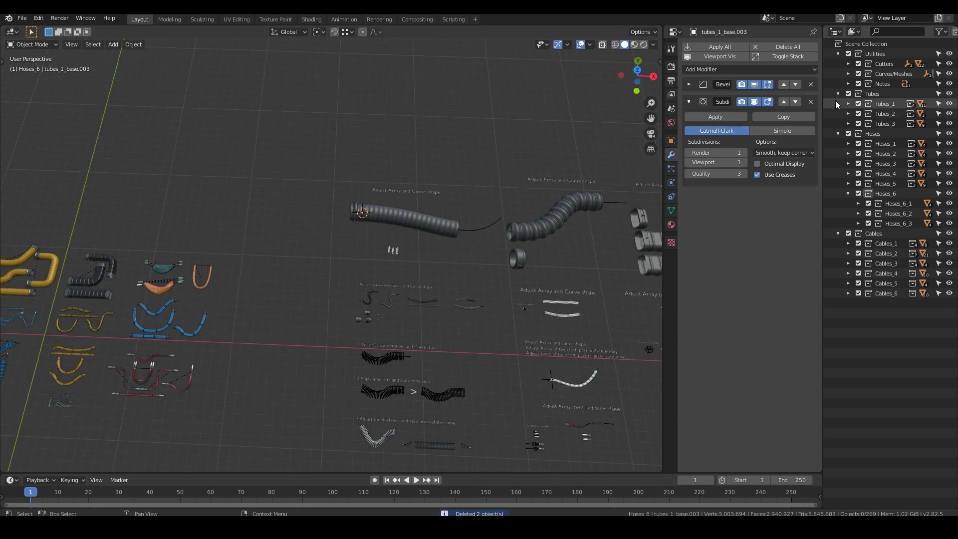
# - Collapse the Tubes, Hoses and Cables collections and exclude all three from the view layer, leaving only Utilities enabled
pyautogui.click(838, 133)
pyautogui.click(839, 143)
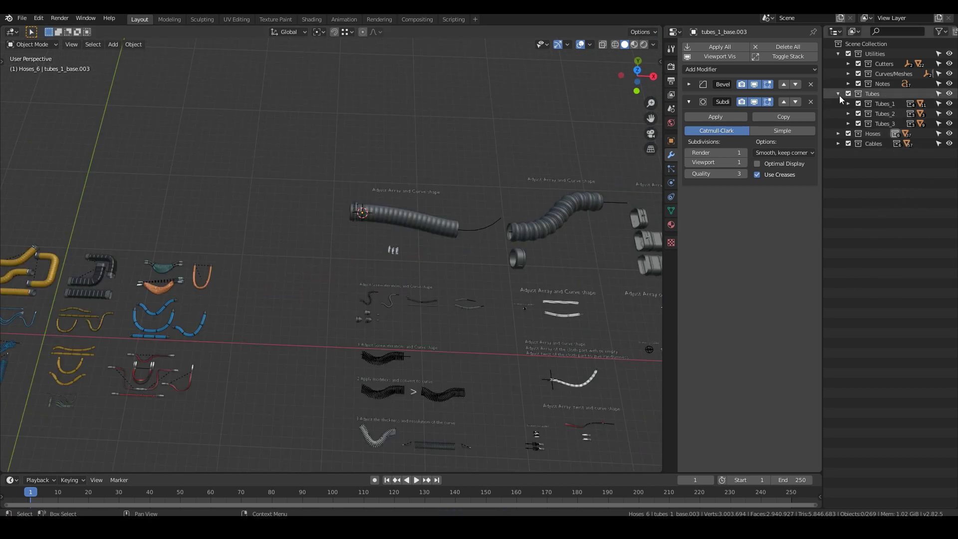
pyautogui.click(838, 94)
pyautogui.click(848, 93)
pyautogui.click(848, 113)
# - Duplicate the corrugated tube under "Adjust Array and Curve shape" together with its guide curve, moving the copy about -21.9 m along X
pyautogui.scroll(6, 548, 152)
pyautogui.moveTo(549, 152); pyautogui.dragTo(468, 238)
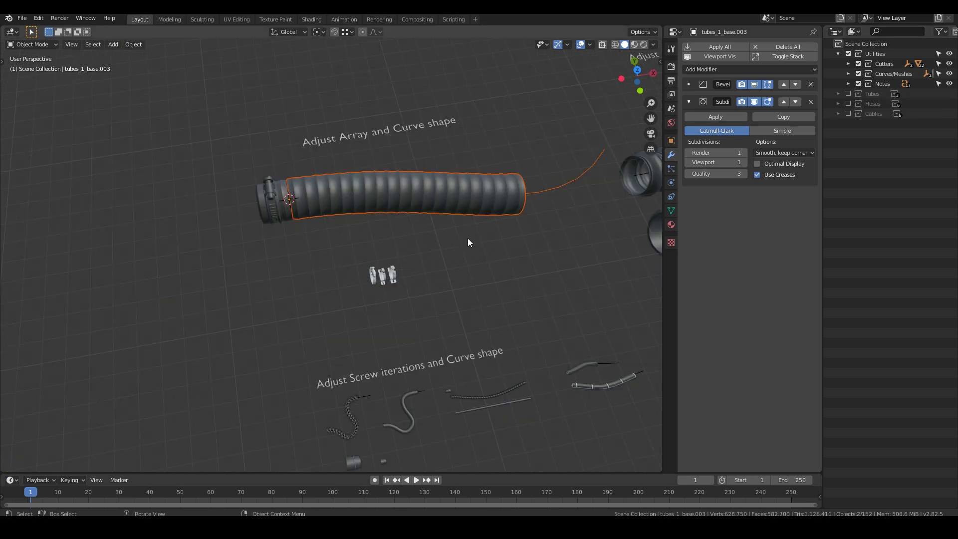
pyautogui.keyDown('shift'); pyautogui.click(483, 195); pyautogui.keyUp('shift')
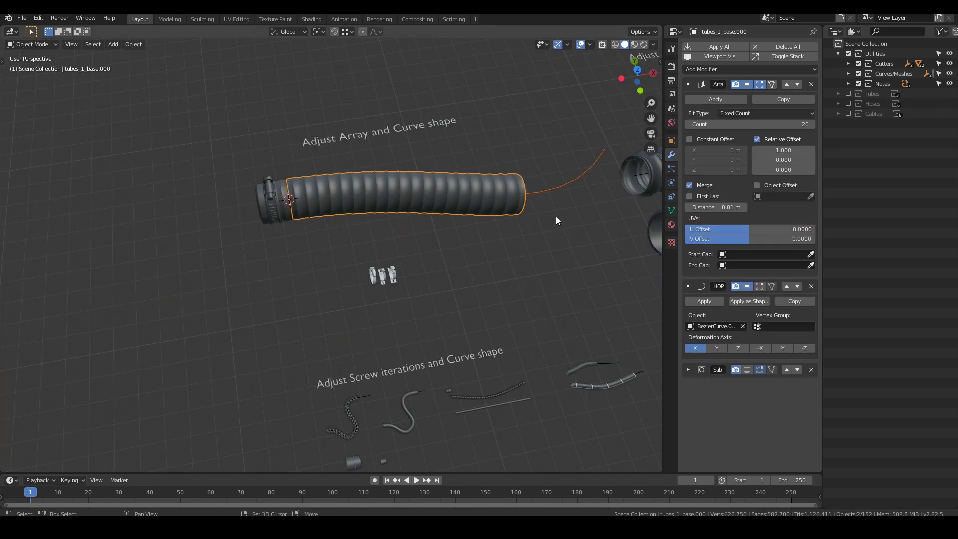
pyautogui.hotkey('shift', 'd')
pyautogui.press('x')
pyautogui.click(79, 322)
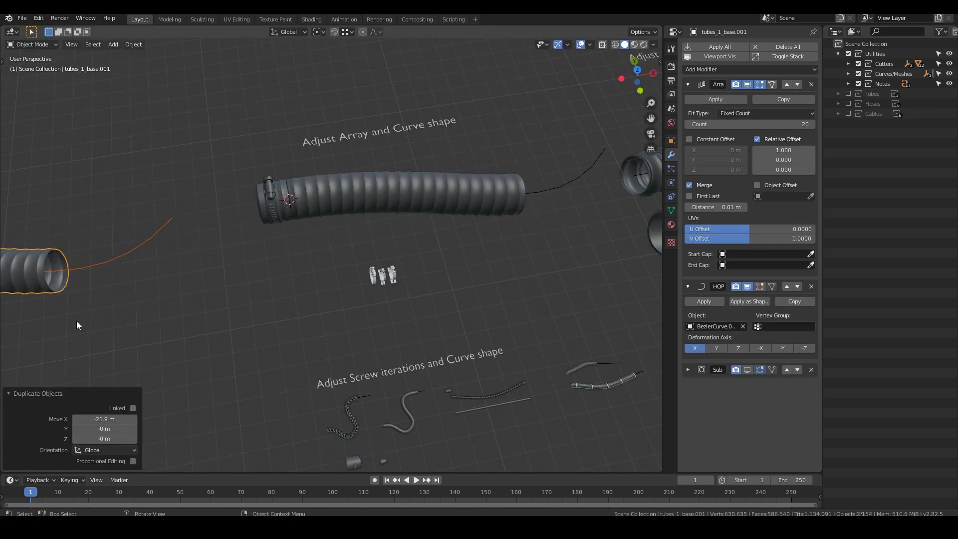
# - Shorten the handles at both end control points of the duplicate's guide curve, scaling the far end by about 0.787
pyautogui.keyDown('shift'); pyautogui.moveTo(77, 280); pyautogui.dragTo(345, 253, button='middle'); pyautogui.keyUp('shift')
pyautogui.click(349, 185)
pyautogui.press('Tab')
pyautogui.scroll(-2, 319, 219)
pyautogui.press('s')
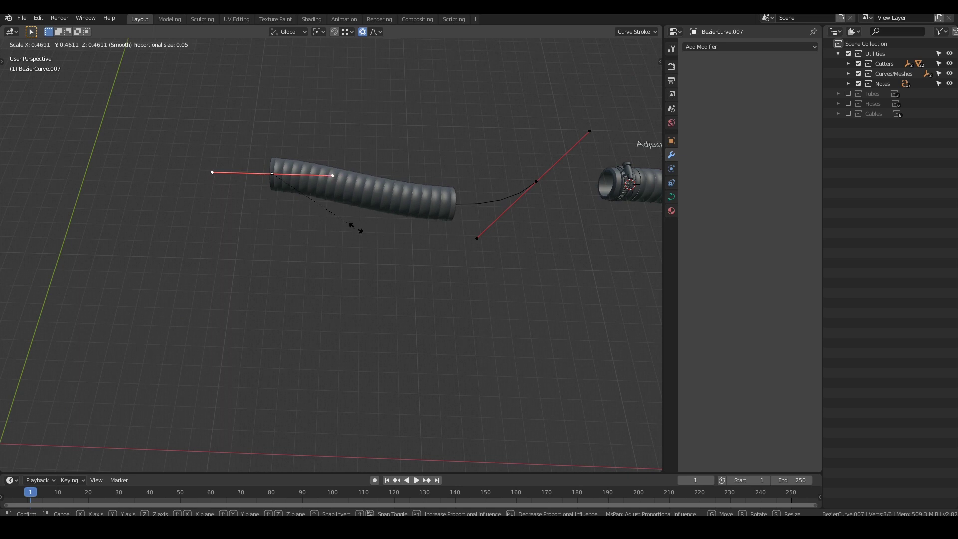
pyautogui.click(355, 227)
pyautogui.press('s')
pyautogui.click(518, 223)
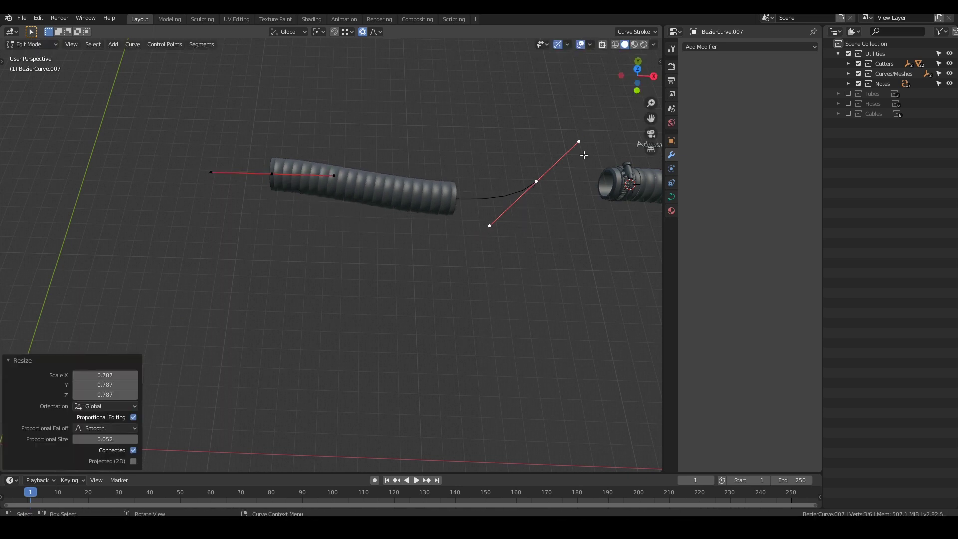
# - From the top view, rotate the guide curve's far control point 90° and move it about -6.97 m in X and -3.64 m in Y
pyautogui.press('KP_7')
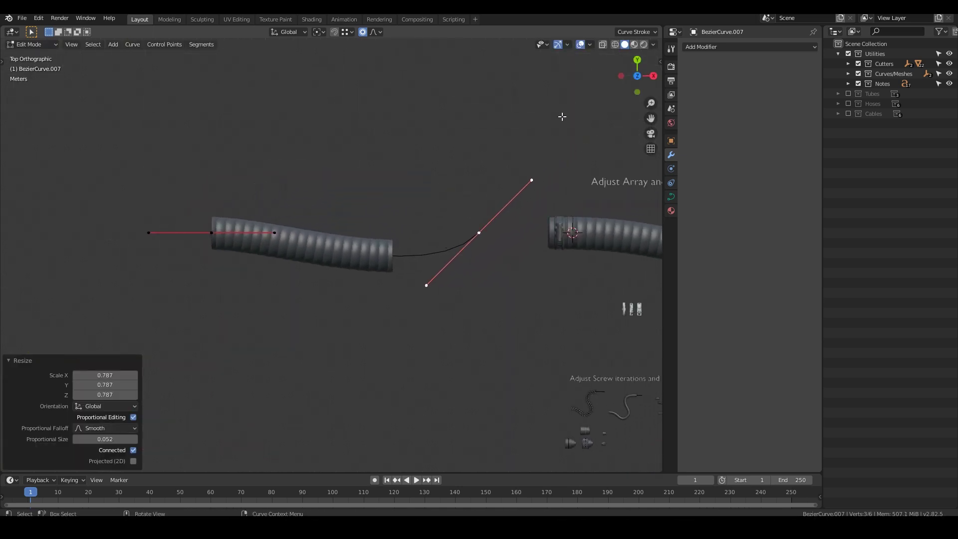
pyautogui.write('r90')
pyautogui.press('Return')
pyautogui.press('g')
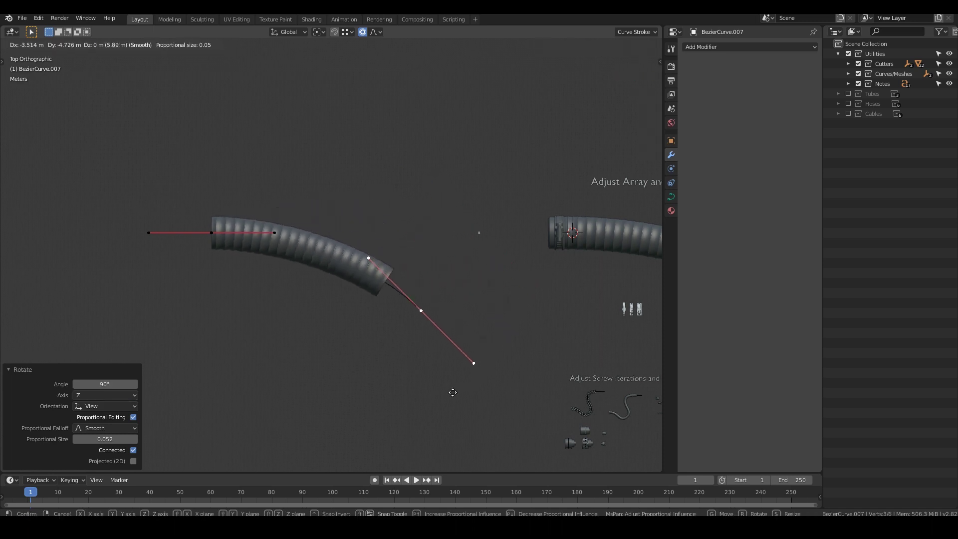
pyautogui.click(395, 374)
# - Extrude the guide curve's end about -7.6 m in Y, and rotate and move the new control point to form a U-shaped bend
pyautogui.keyDown('shift'); pyautogui.moveTo(456, 274); pyautogui.dragTo(481, 179, button='middle'); pyautogui.keyUp('shift')
pyautogui.press('e')
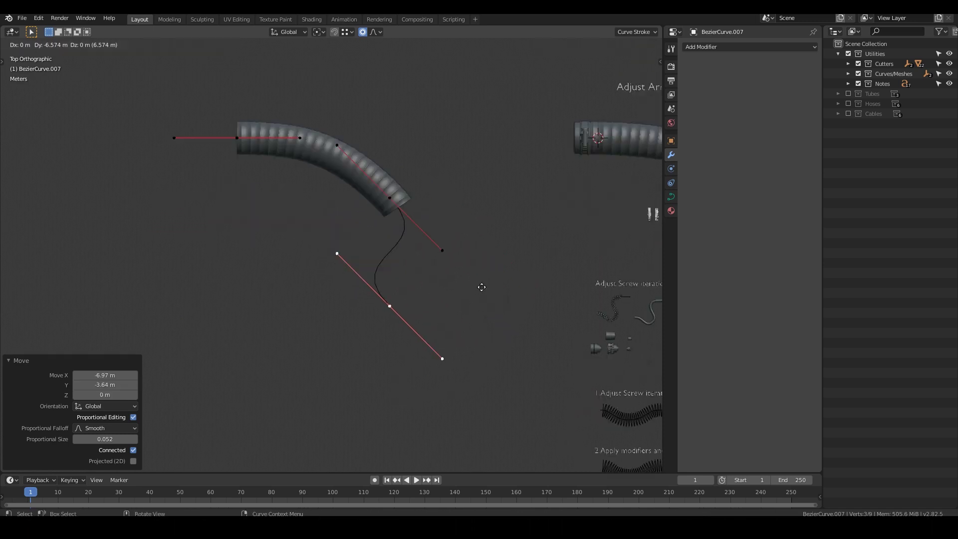
pyautogui.click(489, 298)
pyautogui.press('r')
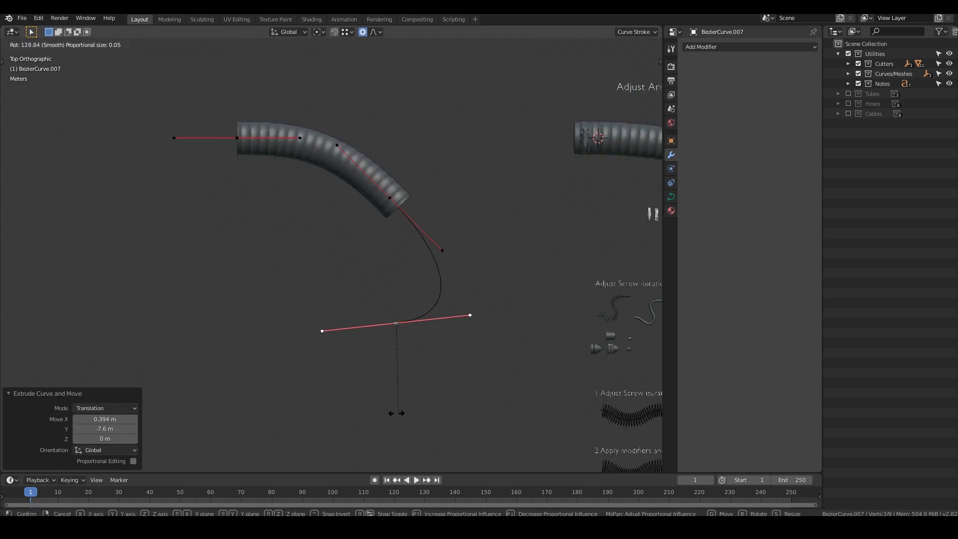
pyautogui.click(378, 398)
pyautogui.press('g')
pyautogui.click(310, 385)
pyautogui.press('Tab')
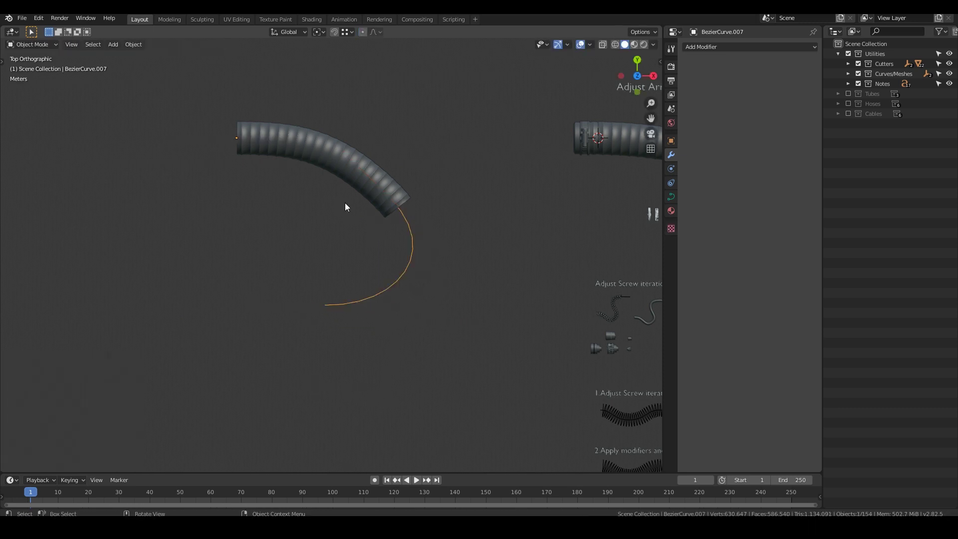
# - Set the duplicated tube's Array count to 38 and reposition the middle control point of its guide curve
pyautogui.click(345, 201)
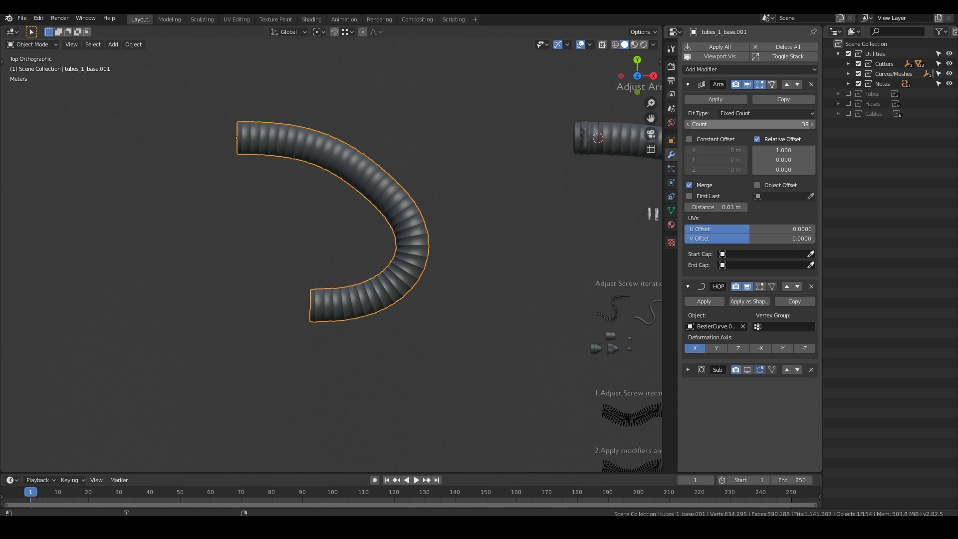
pyautogui.moveTo(749, 124); pyautogui.dragTo(740, 124)
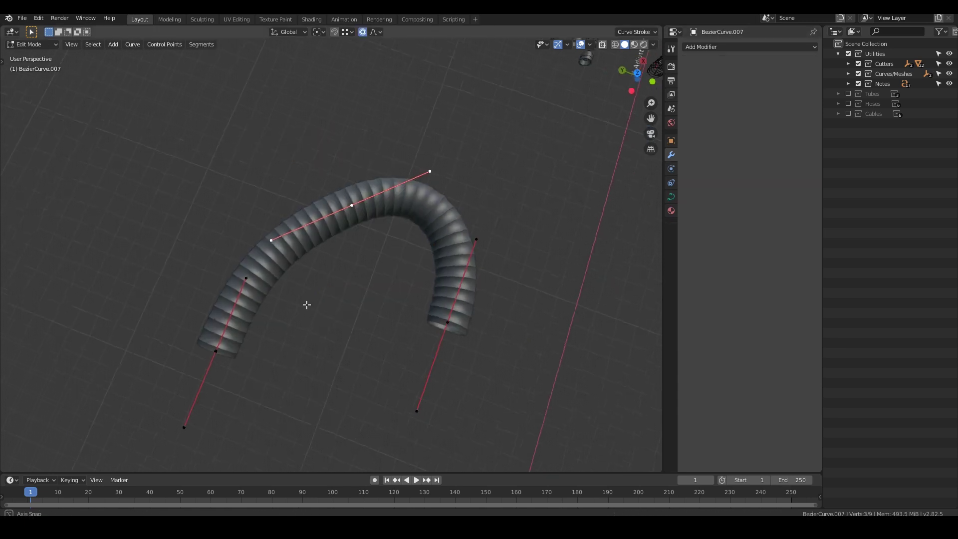
pyautogui.scroll(2, 314, 269)
pyautogui.moveTo(367, 314); pyautogui.dragTo(345, 300, button='middle')
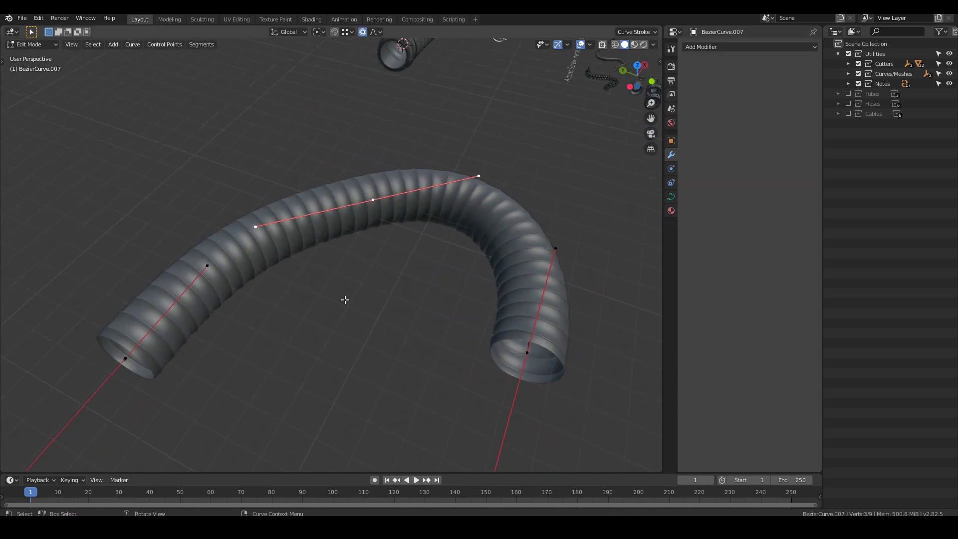
pyautogui.press('g')
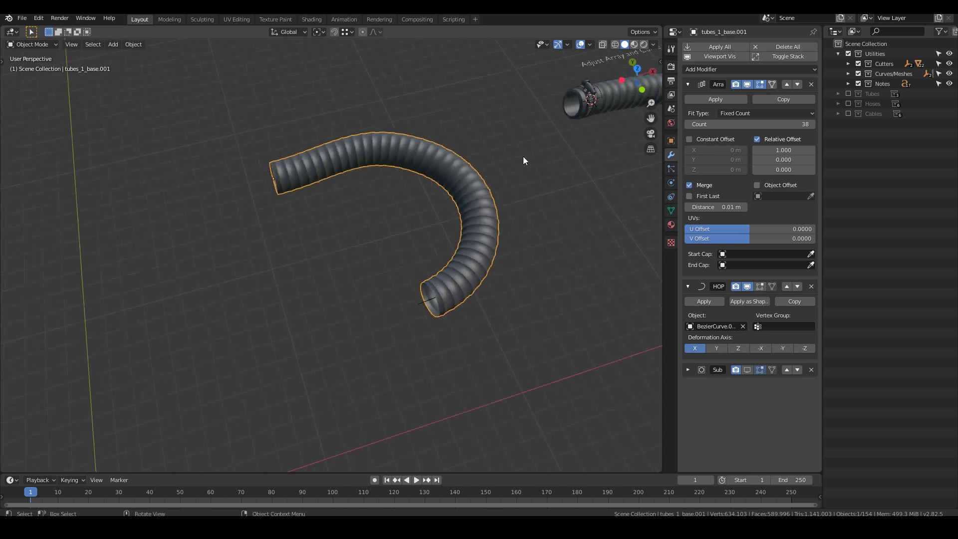
# - Apply the Array and Curve modifiers on the U-shaped tube, keeping only its Subdivision modifier
pyautogui.click(712, 102)
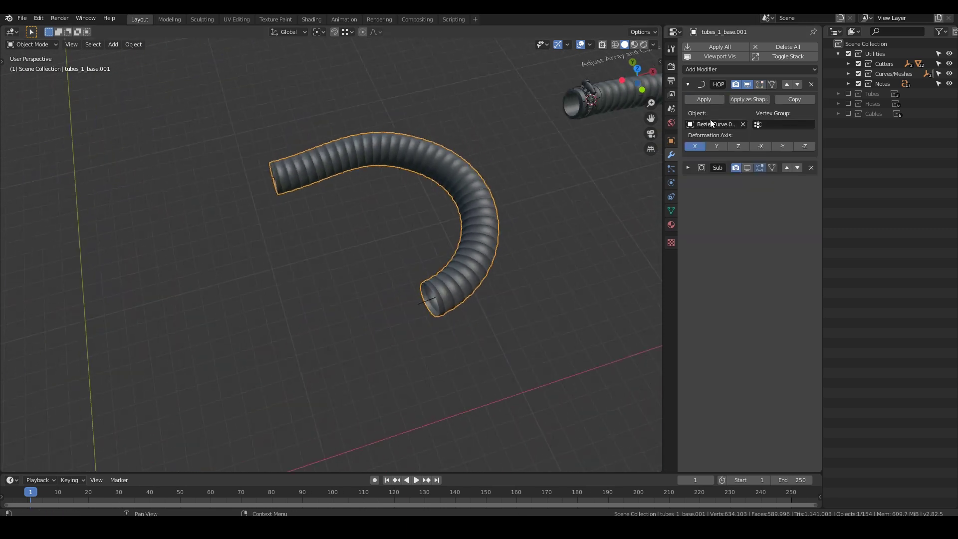
pyautogui.click(710, 100)
pyautogui.moveTo(303, 205); pyautogui.dragTo(438, 136, button='middle')
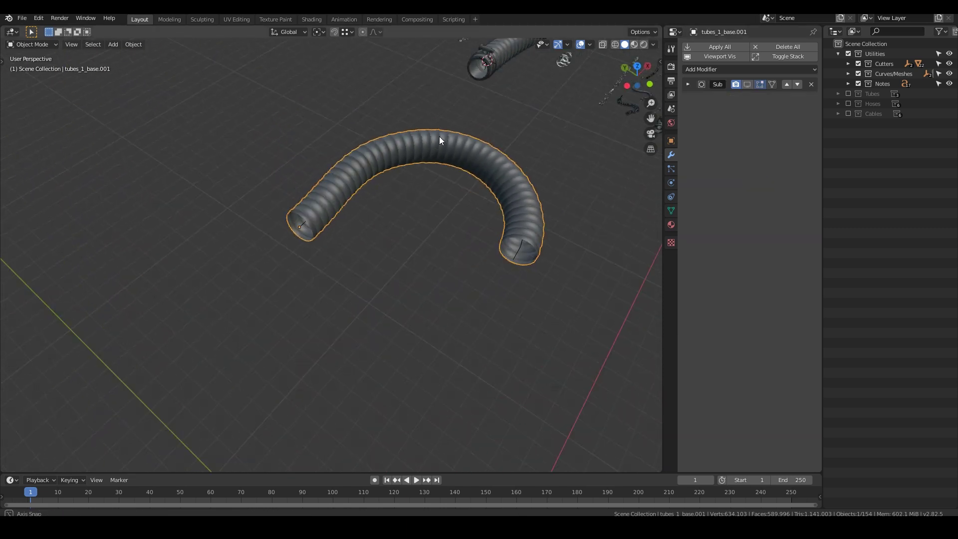
pyautogui.scroll(4, 468, 197)
pyautogui.scroll(-3, 425, 333)
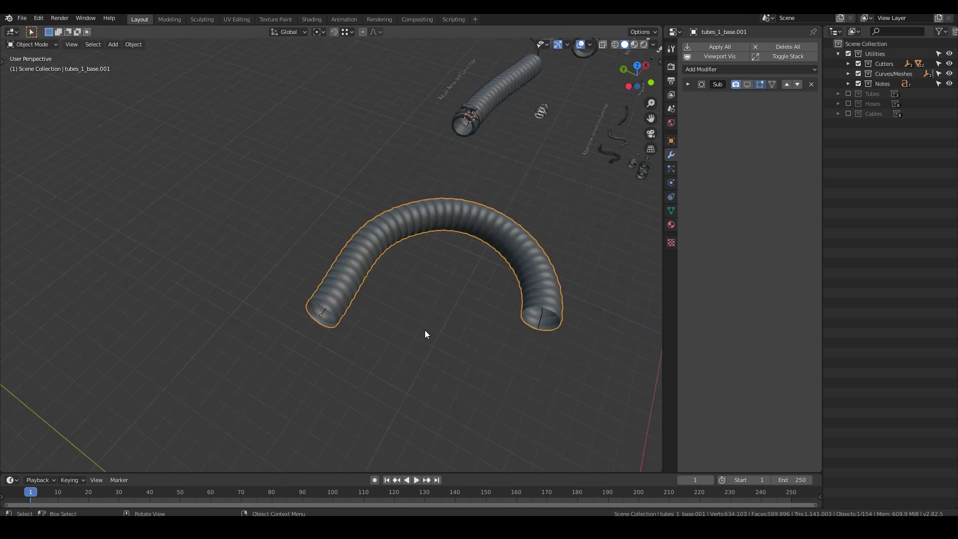
# - Snap the 3D cursor to the origin of the guide curve at the U-shaped tube's starting end
pyautogui.click(322, 313)
pyautogui.scroll(3, 323, 312)
pyautogui.keyDown('shift'); pyautogui.moveTo(322, 313); pyautogui.dragTo(258, 245, button='middle'); pyautogui.keyUp('shift')
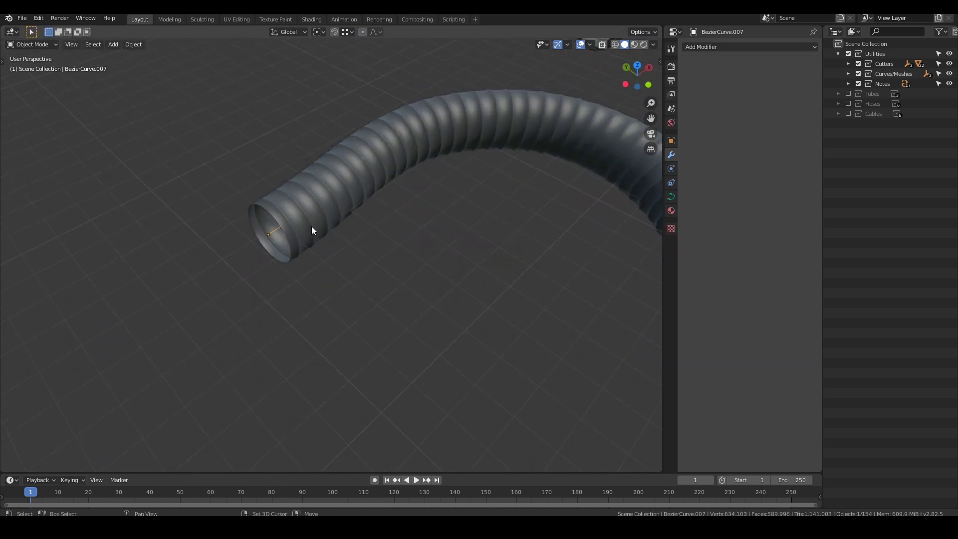
pyautogui.hotkey('shift', 's')
pyautogui.click(316, 280)
pyautogui.scroll(-3, 335, 322)
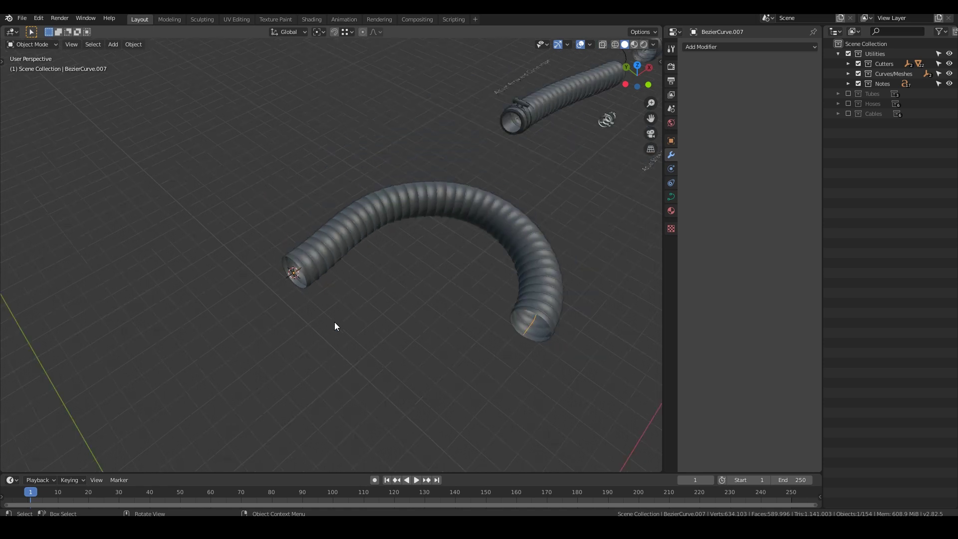
# - Duplicate the original tube's end connector and move the copy about -25 m along X
pyautogui.click(519, 140)
pyautogui.moveTo(540, 184); pyautogui.dragTo(537, 239, button='middle')
pyautogui.hotkey('shift', 'd')
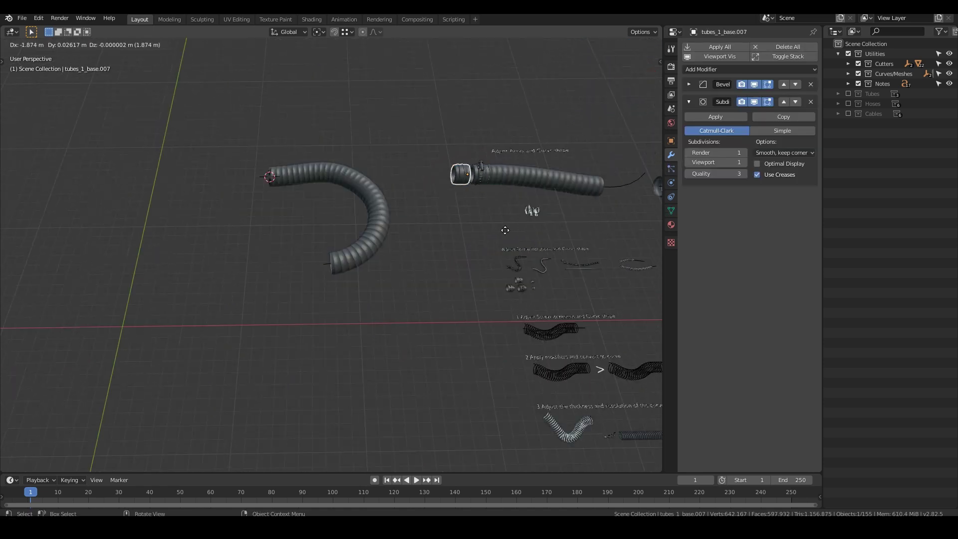
pyautogui.click(361, 227)
# - Snap the duplicated end connector to the 3D cursor at the U-shaped tube's starting end
pyautogui.scroll(5, 305, 130)
pyautogui.hotkey('shift', 's')
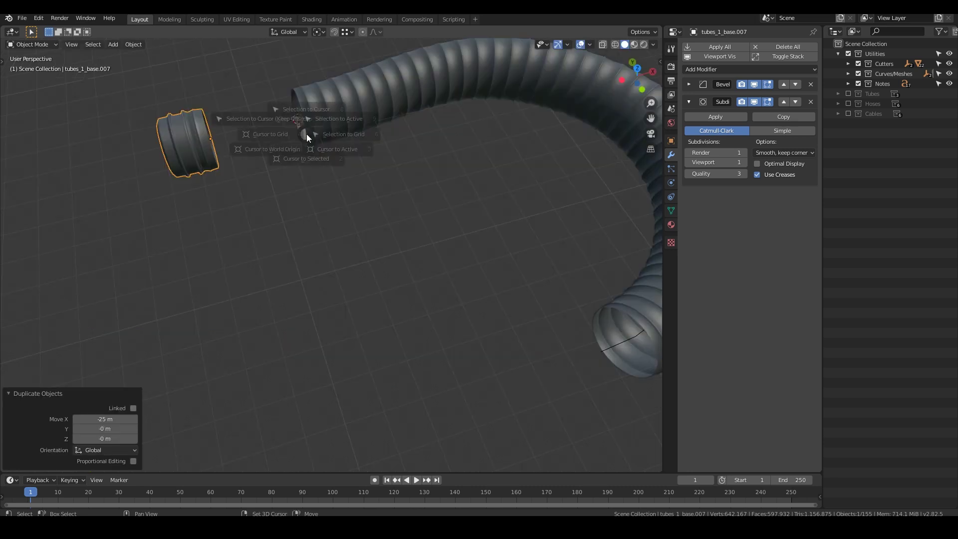
pyautogui.click(315, 77)
pyautogui.moveTo(321, 134); pyautogui.dragTo(300, 306, button='middle')
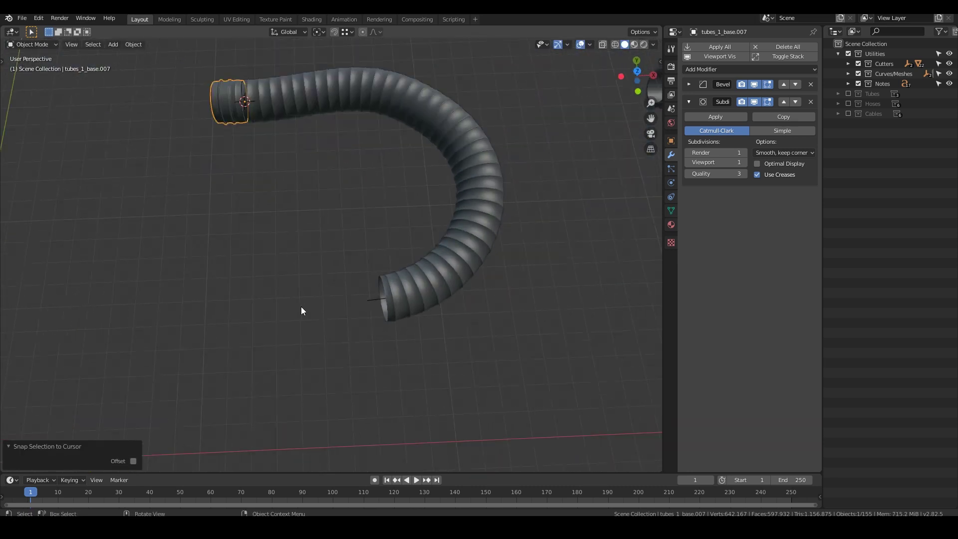
pyautogui.scroll(-4, 152, 235)
pyautogui.scroll(2, 341, 294)
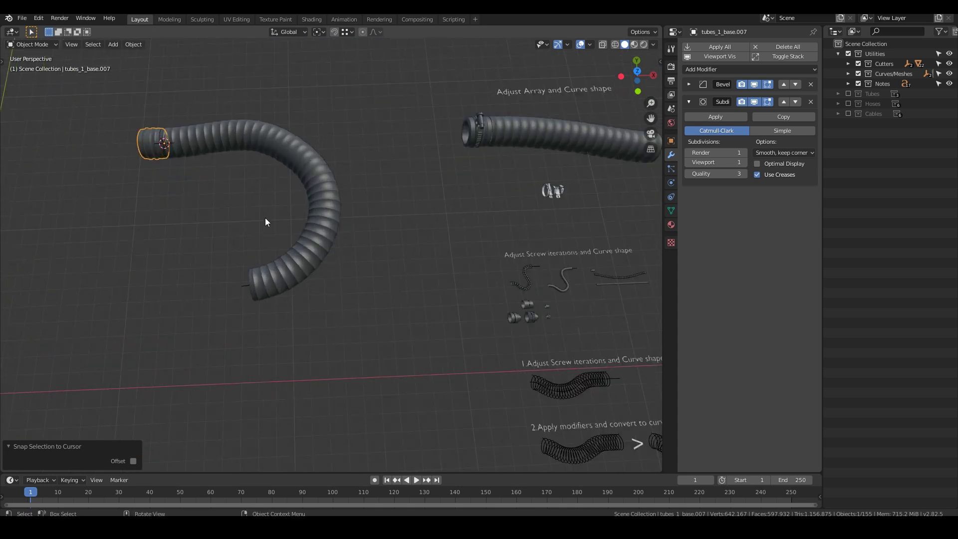
# - Select the U-shaped tube, its guide curve and the attached connector, and delete all three
pyautogui.moveTo(371, 91); pyautogui.dragTo(70, 341)
pyautogui.press('x')
pyautogui.click(71, 341)
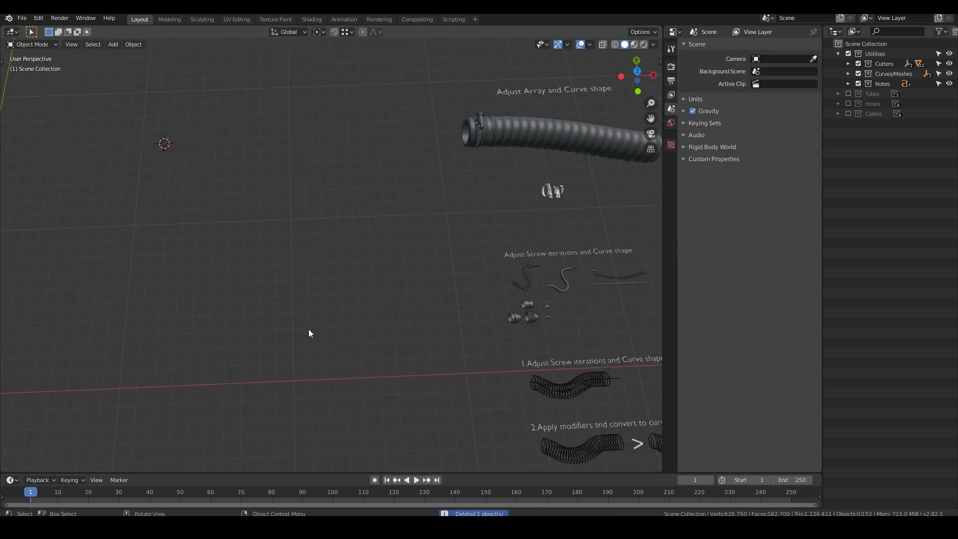
# - Examine the S-shaped corrugated tube under "Adjust Screw iterations and Curve shape", checking its base mesh in Edit Mode and its modifiers
pyautogui.keyDown('shift'); pyautogui.moveTo(476, 314); pyautogui.dragTo(329, 279, button='middle'); pyautogui.keyUp('shift')
pyautogui.scroll(2, 374, 249)
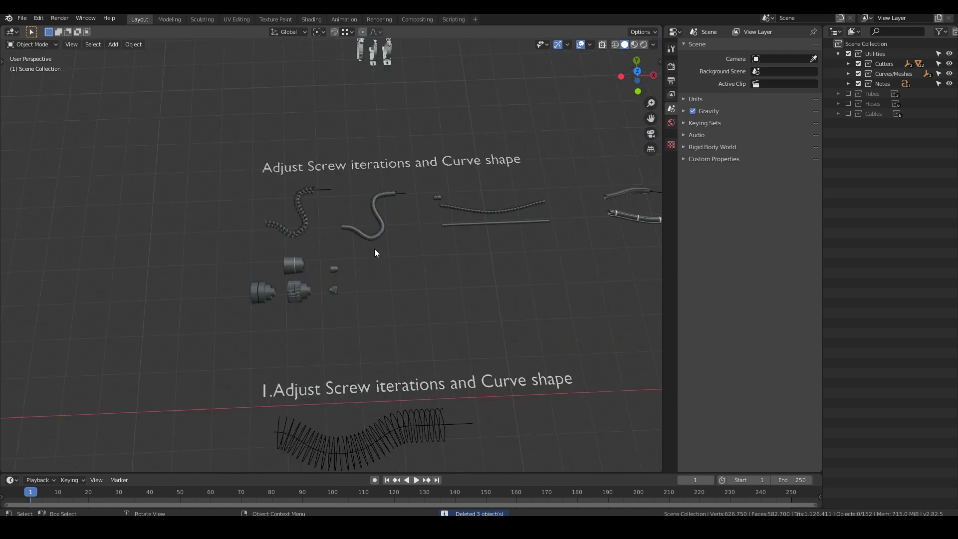
pyautogui.moveTo(406, 298); pyautogui.dragTo(429, 205, button='middle')
pyautogui.click(318, 200)
pyautogui.scroll(6, 366, 238)
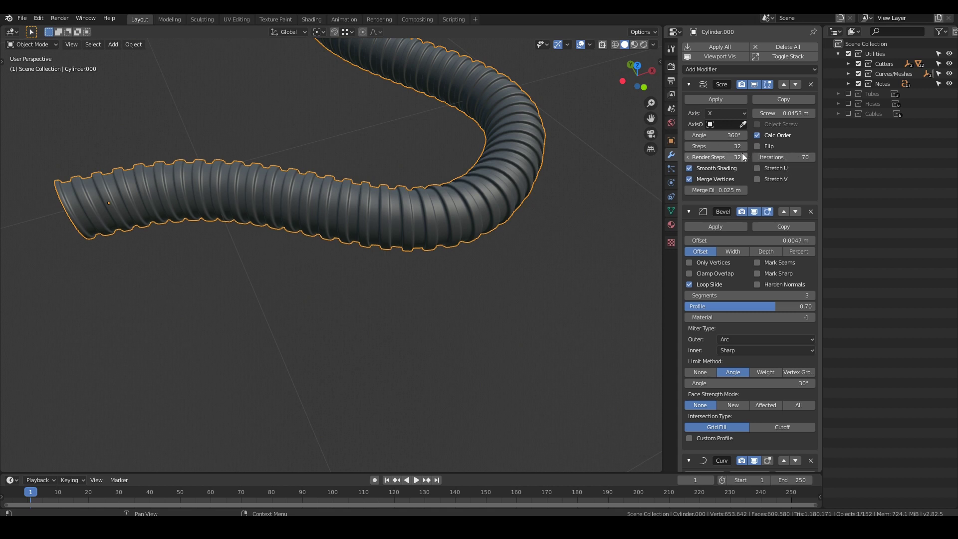
pyautogui.moveTo(315, 183); pyautogui.dragTo(523, 302, button='middle')
pyautogui.press('Tab')
pyautogui.press('Tab')
pyautogui.press('KP_Decimal')
pyautogui.moveTo(373, 244); pyautogui.dragTo(742, 171, button='middle')
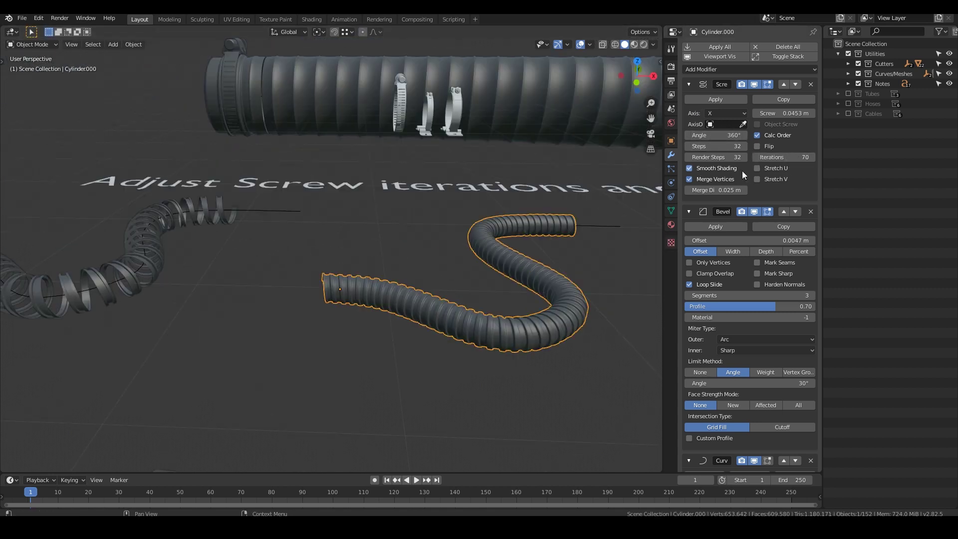
# - Set the Screw modifier's iterations to 73 on the S-shaped corrugated tube
pyautogui.moveTo(783, 157); pyautogui.dragTo(798, 157)
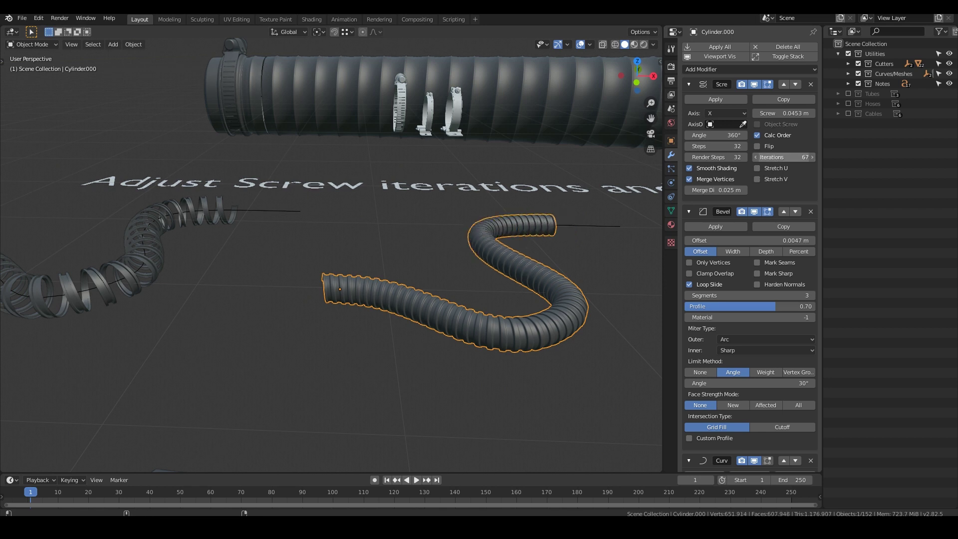
pyautogui.moveTo(783, 157); pyautogui.dragTo(798, 156)
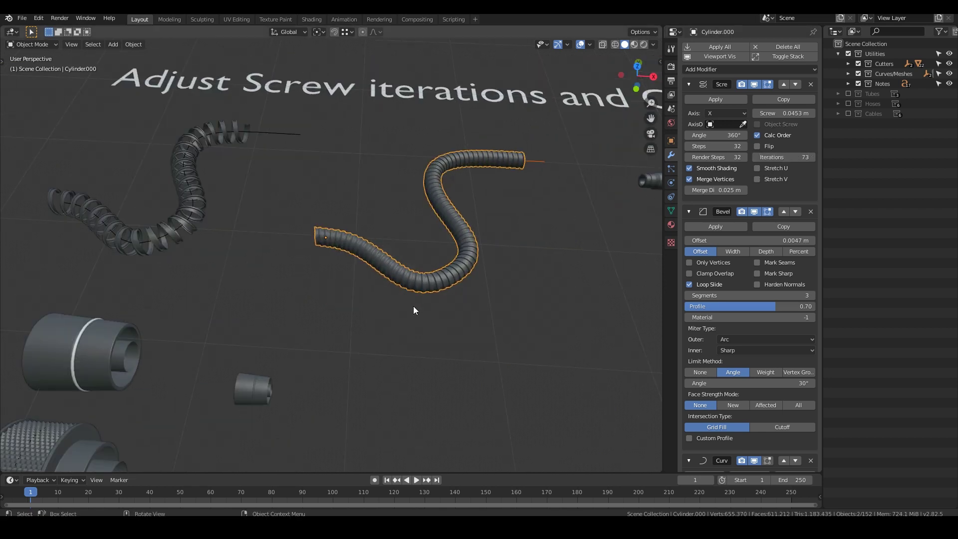
# - Duplicate the S-shaped tube together with its guide curve, moving the copy about -5.03 m along X
pyautogui.scroll(-3, 413, 309)
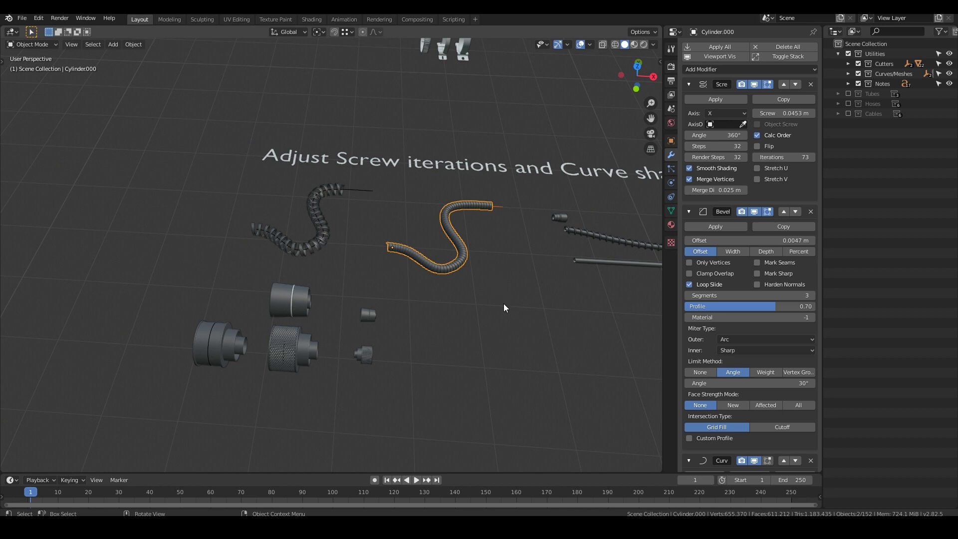
pyautogui.hotkey('shift', 'd')
pyautogui.moveTo(354, 305); pyautogui.dragTo(199, 287, button='middle')
pyautogui.click(199, 287)
pyautogui.keyDown('shift'); pyautogui.moveTo(92, 253); pyautogui.dragTo(178, 235, button='middle'); pyautogui.keyUp('shift')
pyautogui.scroll(3, 178, 235)
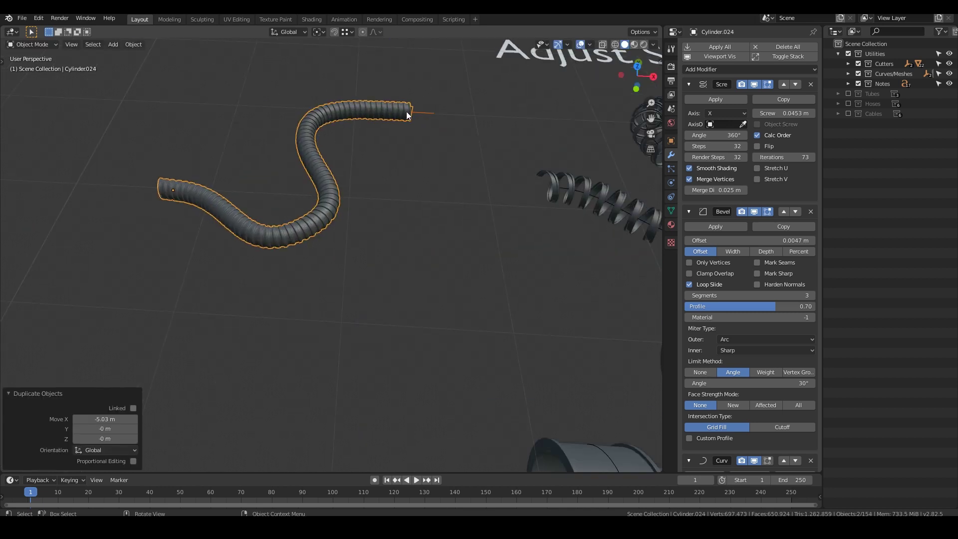
# - In Edit Mode, raise an inner control point of the duplicate's guide curve so the tube arches upward
pyautogui.click(414, 113)
pyautogui.press('Tab')
pyautogui.moveTo(225, 264); pyautogui.dragTo(280, 199, button='middle')
pyautogui.click(398, 238)
pyautogui.press('g')
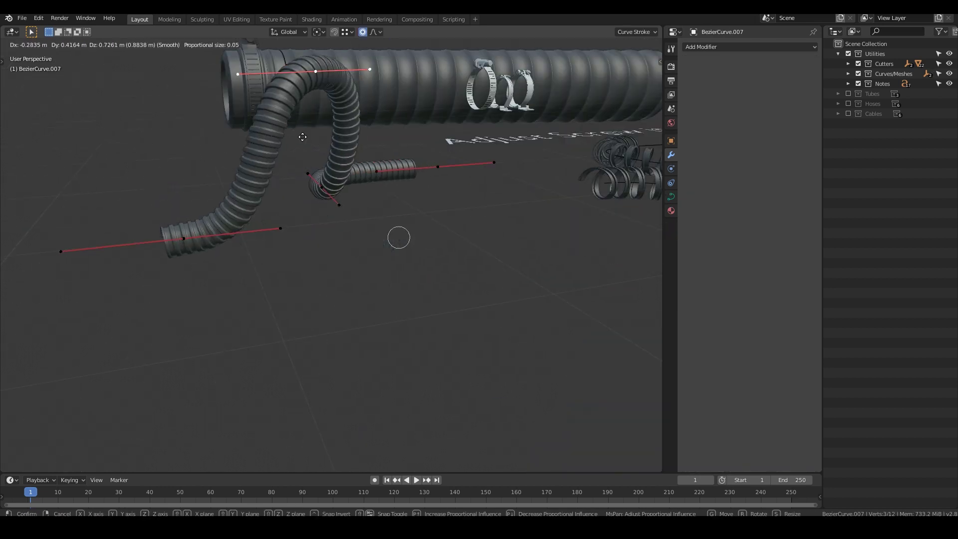
pyautogui.click(299, 131)
# - Snap the 3D cursor to the end control point of the duplicate's guide curve and return to Object Mode
pyautogui.moveTo(299, 130); pyautogui.dragTo(257, 164, button='middle')
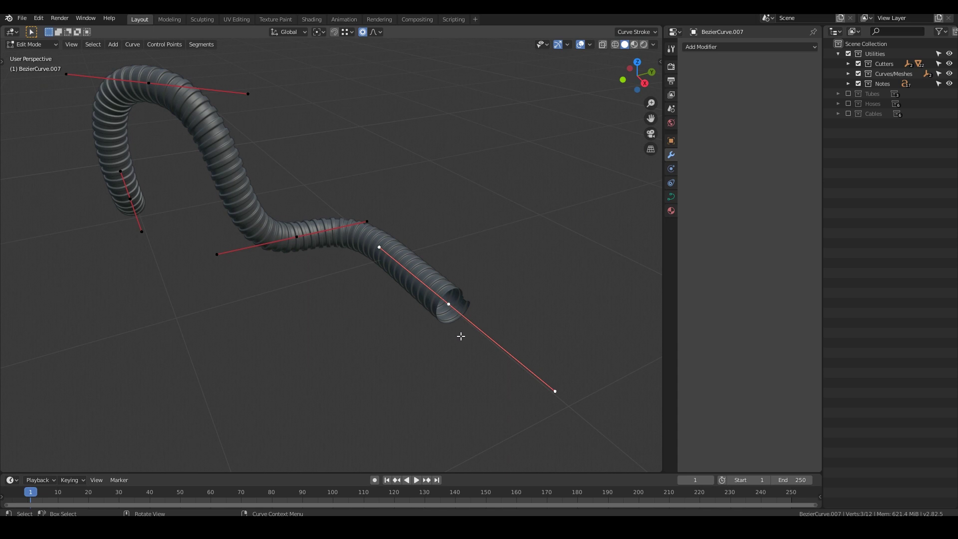
pyautogui.hotkey('shift', 's')
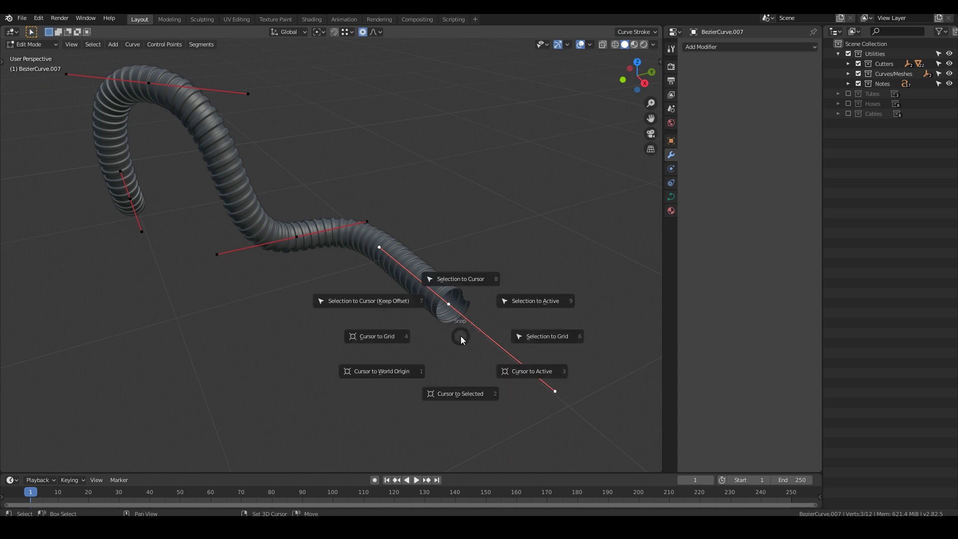
pyautogui.click(452, 394)
pyautogui.press('Tab')
# - Duplicate the small plain sleeve connector beside the larger connectors, moving the copy about 1.06 m along X
pyautogui.moveTo(338, 276); pyautogui.dragTo(486, 295, button='middle')
pyautogui.scroll(-2, 486, 295)
pyautogui.keyDown('shift'); pyautogui.moveTo(599, 280); pyautogui.dragTo(411, 332, button='middle'); pyautogui.keyUp('shift')
pyautogui.keyDown('shift'); pyautogui.moveTo(499, 319); pyautogui.dragTo(408, 280, button='middle'); pyautogui.keyUp('shift')
pyautogui.scroll(3, 408, 280)
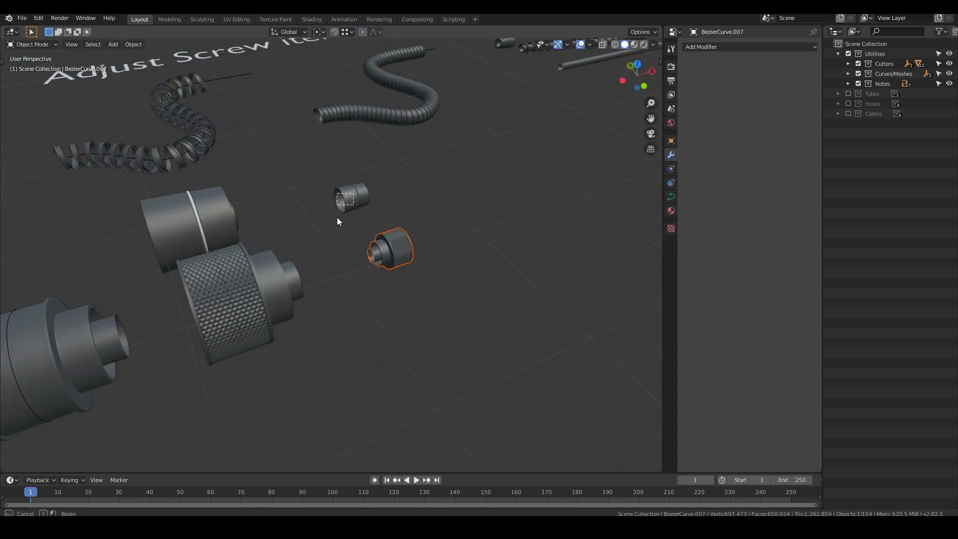
pyautogui.scroll(-4, 499, 255)
pyautogui.hotkey('shift', 's')
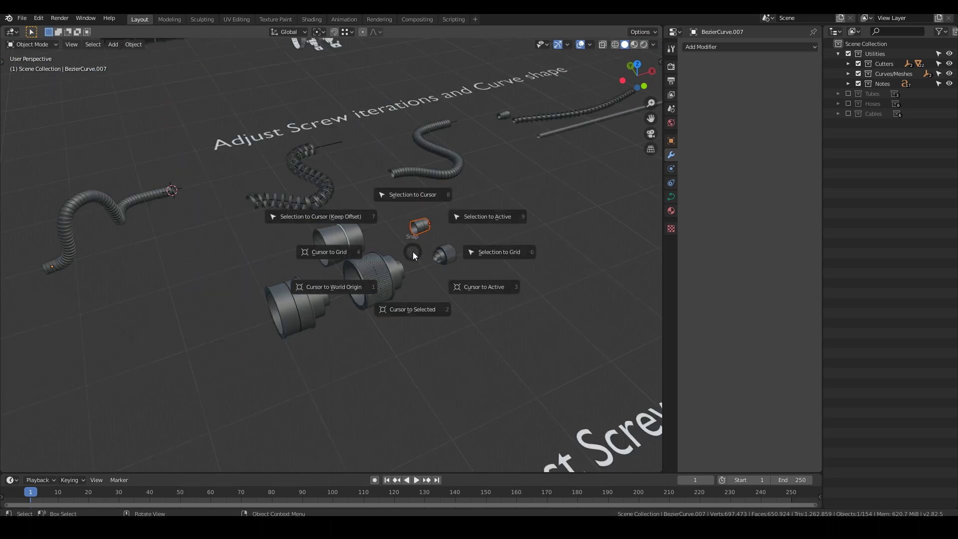
pyautogui.click(417, 244)
pyautogui.hotkey('shift', 'd')
pyautogui.press('x')
pyautogui.click(519, 222)
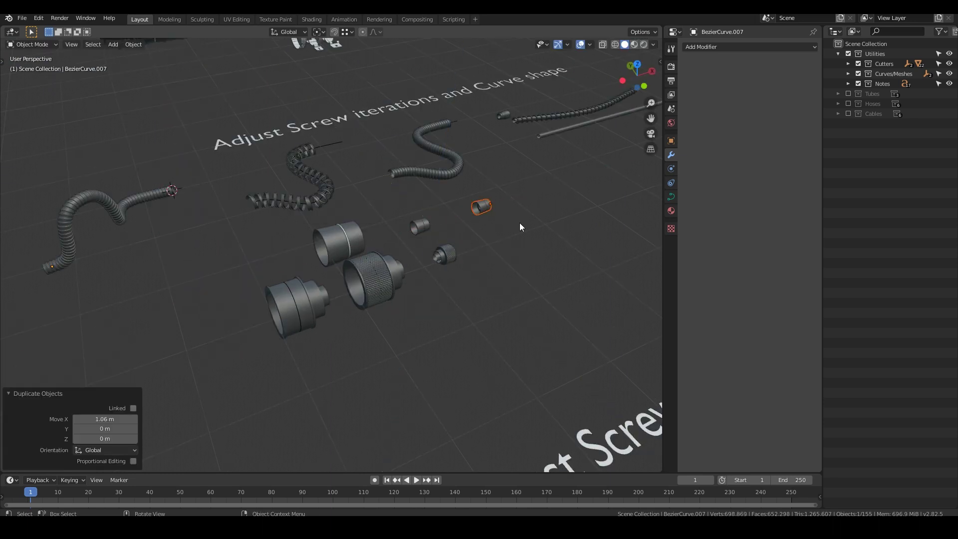
# - Snap the duplicated sleeve connector to the 3D cursor at the tube's end and rotate it 180° about Z
pyautogui.hotkey('shift', 's')
pyautogui.click(515, 168)
pyautogui.scroll(5, 129, 165)
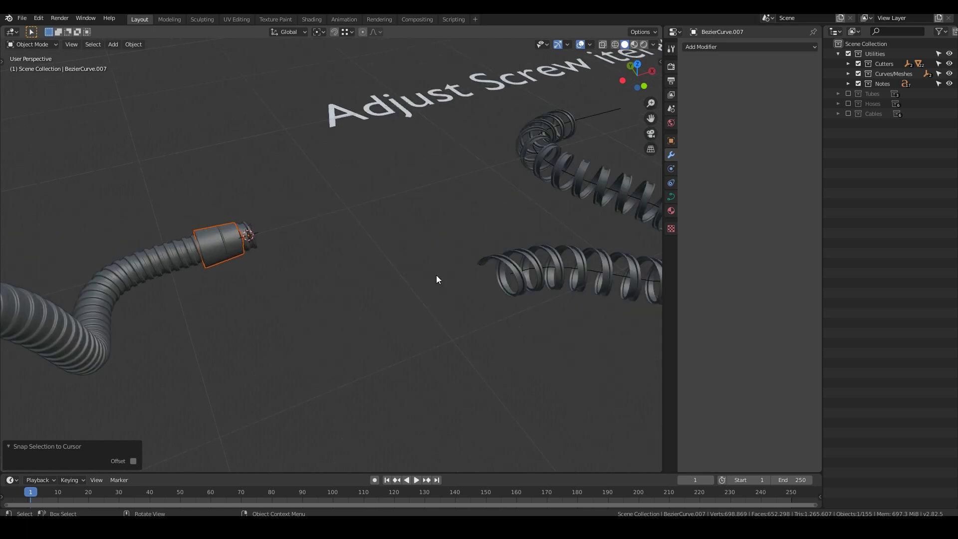
pyautogui.write('rz180')
pyautogui.press('Return')
# - Slide the sleeve connector along X until it fits over the end of the arched tube, leaving it deselected
pyautogui.scroll(4, 242, 235)
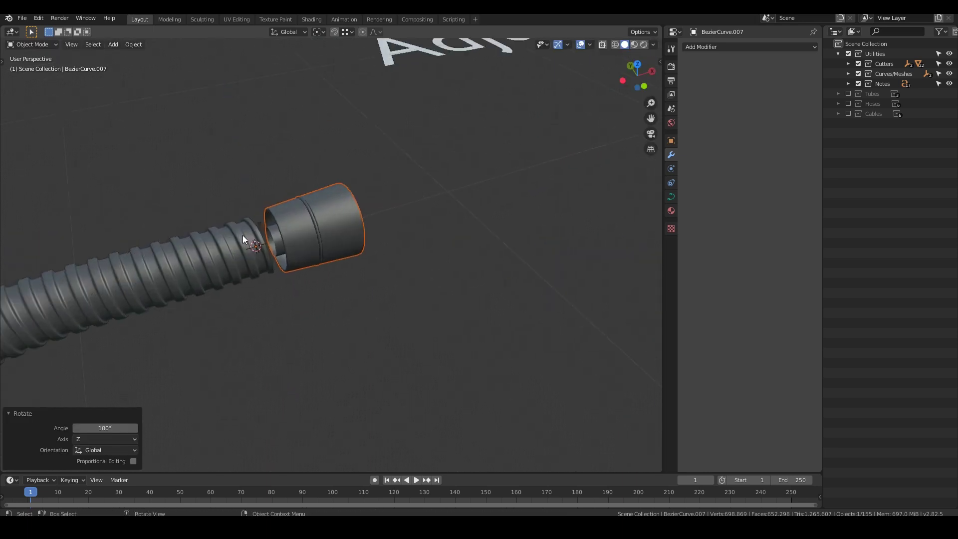
pyautogui.press('g')
pyautogui.press('x')
pyautogui.click(342, 316)
pyautogui.moveTo(342, 316); pyautogui.dragTo(473, 244, button='middle')
pyautogui.scroll(-5, 471, 241)
pyautogui.click(366, 264)
# - Examine the three numbered notes and their spiral examples, covering screw iterations, conversion to curve, and curve thickness and resolution
pyautogui.scroll(-8, 377, 234)
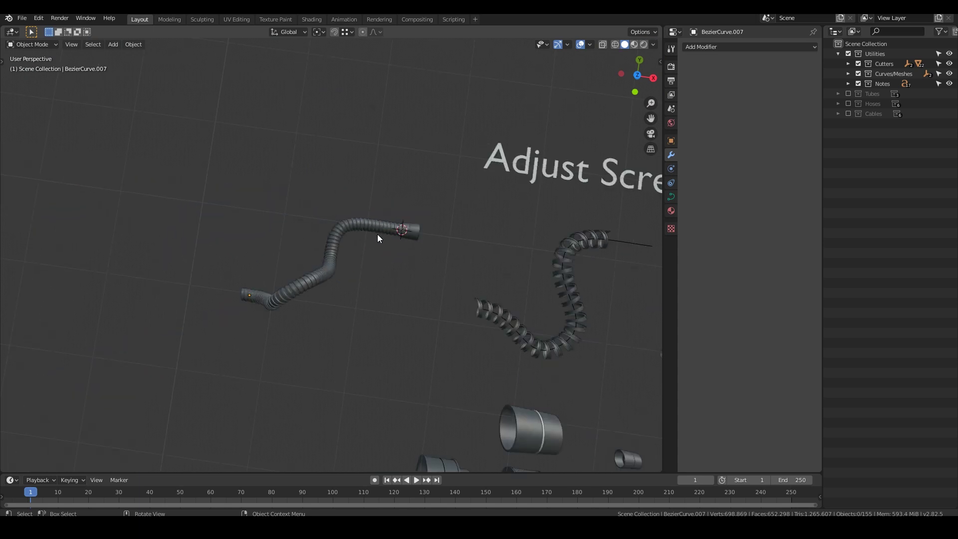
pyautogui.moveTo(384, 337); pyautogui.dragTo(353, 217, button='middle')
pyautogui.scroll(6, 390, 285)
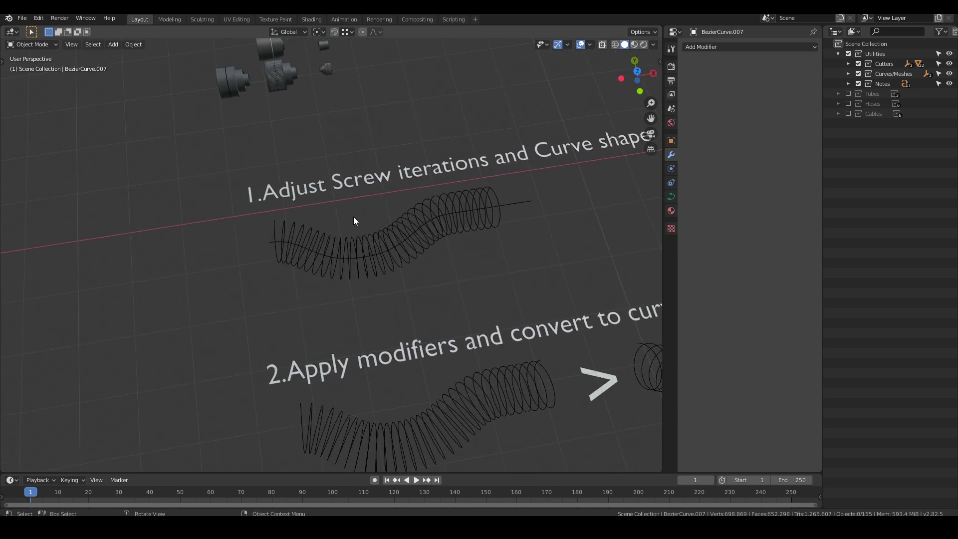
pyautogui.scroll(-4, 354, 216)
pyautogui.keyDown('shift'); pyautogui.moveTo(417, 372); pyautogui.dragTo(288, 186, button='middle'); pyautogui.keyUp('shift')
pyautogui.scroll(4, 369, 311)
pyautogui.scroll(-5, 450, 298)
pyautogui.scroll(3, 287, 186)
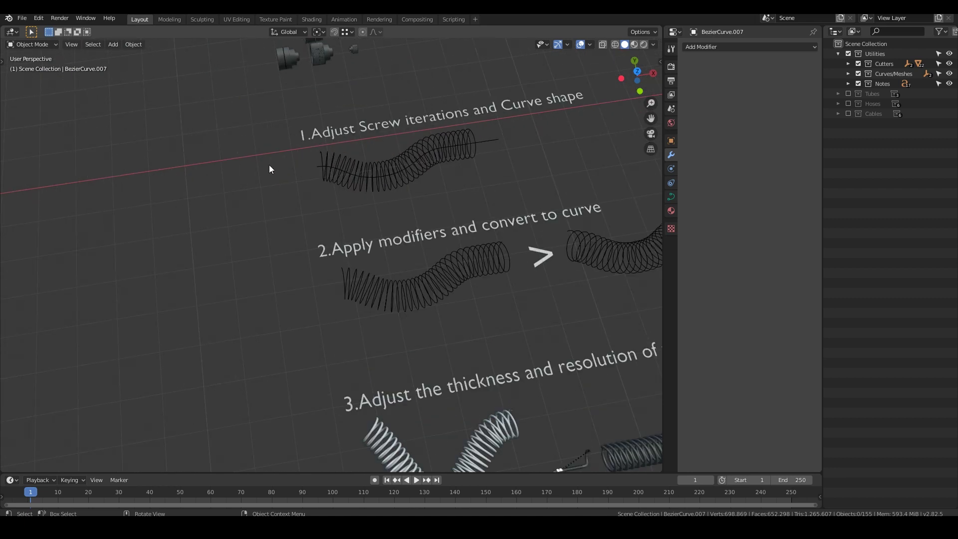
pyautogui.scroll(-1, 320, 150)
pyautogui.keyDown('shift'); pyautogui.moveTo(471, 358); pyautogui.dragTo(398, 304, button='middle'); pyautogui.keyUp('shift')
pyautogui.keyDown('shift'); pyautogui.moveTo(462, 277); pyautogui.dragTo(523, 339, button='middle'); pyautogui.keyUp('shift')
# - Duplicate the wire coil and its guide curve under "1.Adjust Screw iterations and Curve shape", moving the copy about -8.6 m along X
pyautogui.moveTo(388, 157); pyautogui.dragTo(292, 203)
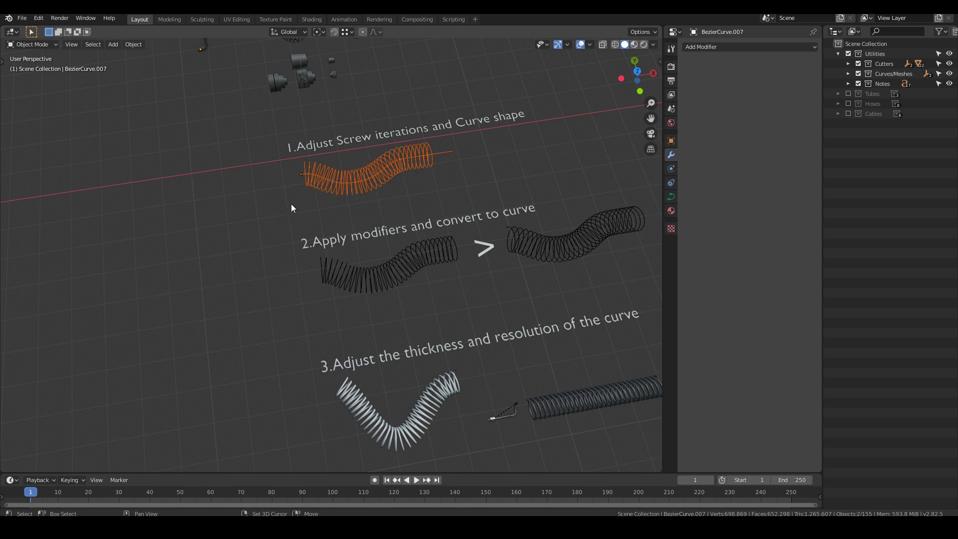
pyautogui.keyDown('shift'); pyautogui.moveTo(292, 203); pyautogui.dragTo(415, 189, button='middle'); pyautogui.keyUp('shift')
pyautogui.hotkey('shift', 'd')
pyautogui.press('x')
pyautogui.click(280, 249)
pyautogui.scroll(5, 359, 309)
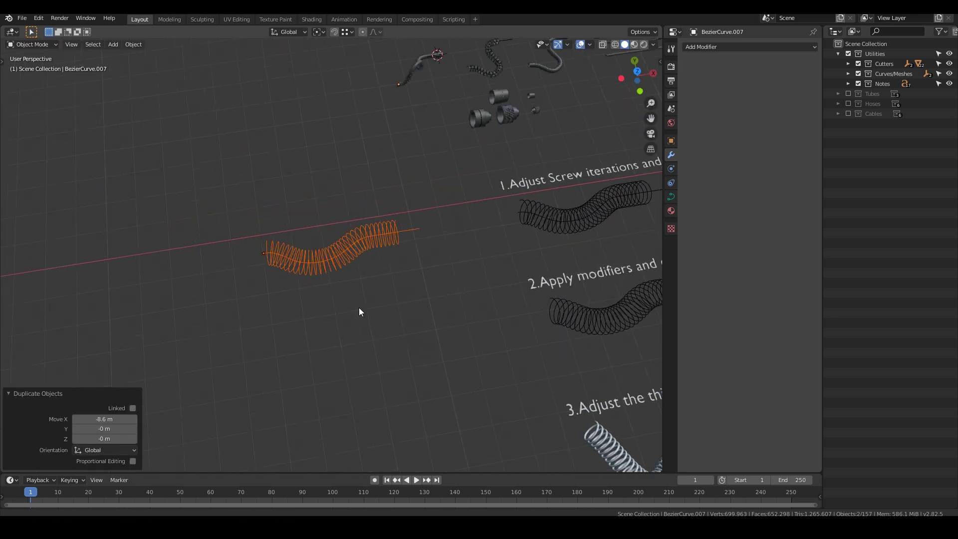
# - Inspect the duplicated coil's base mesh in Edit Mode
pyautogui.click(309, 256)
pyautogui.moveTo(256, 264); pyautogui.dragTo(346, 235, button='middle')
pyautogui.press('Tab')
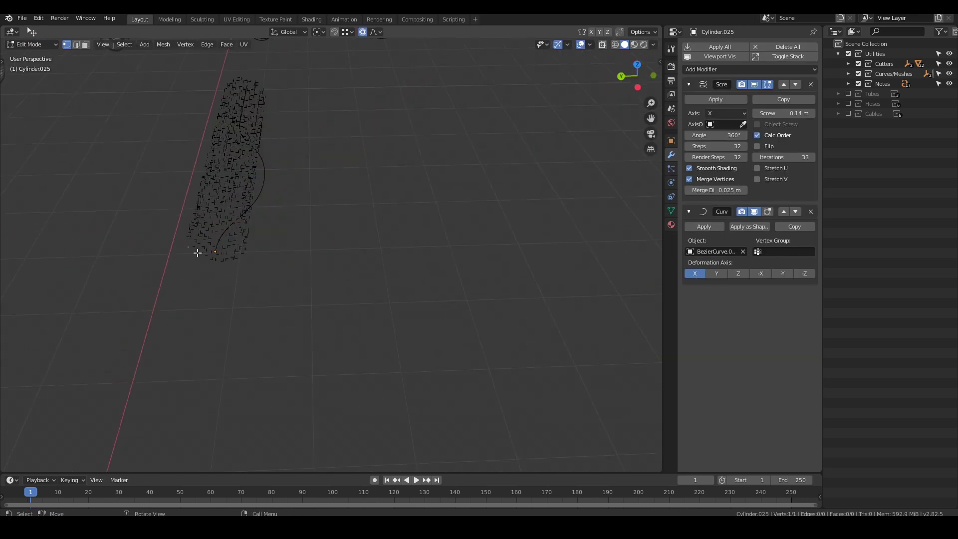
pyautogui.press('Tab')
pyautogui.moveTo(203, 250); pyautogui.dragTo(445, 198, button='middle')
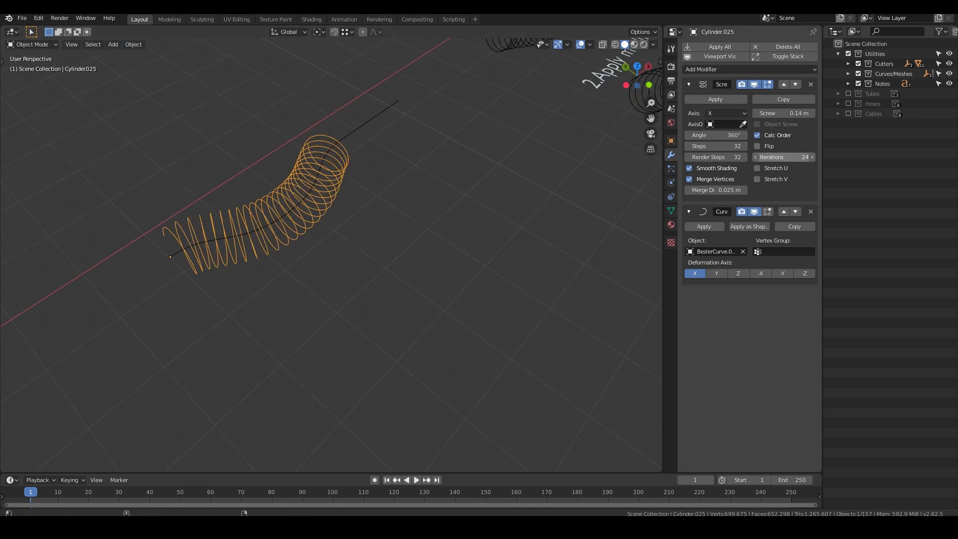
# - Try 24 Screw iterations on the duplicated coil, restore 33, and toggle the Curve modifier's viewport display off and on
pyautogui.moveTo(783, 157); pyautogui.dragTo(806, 157)
pyautogui.click(751, 210)
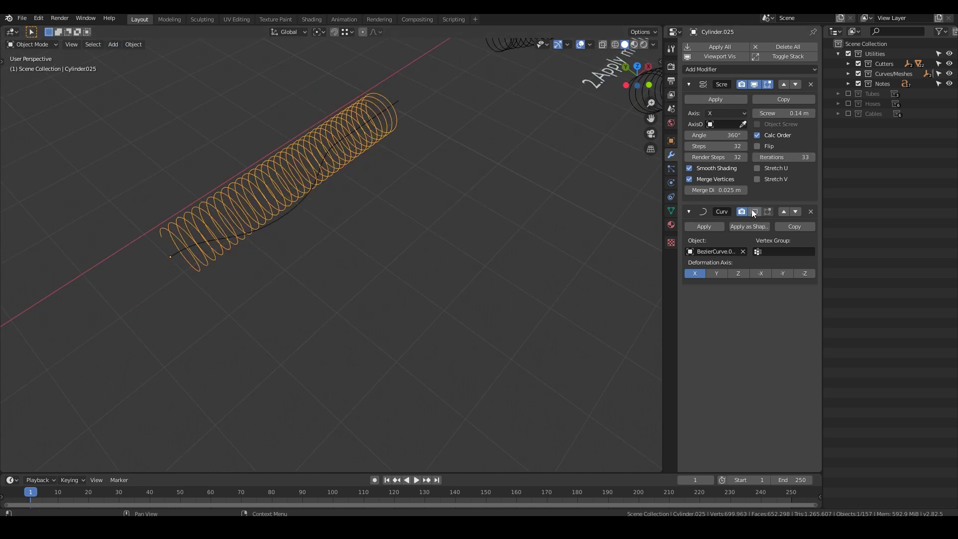
pyautogui.click(754, 212)
# - In Edit Mode, move an inner control point of the coil's guide curve sideways and down, about 2 m along Y
pyautogui.click(389, 108)
pyautogui.press('Tab')
pyautogui.moveTo(383, 198); pyautogui.dragTo(453, 218, button='middle')
pyautogui.click(391, 285)
pyautogui.press('g')
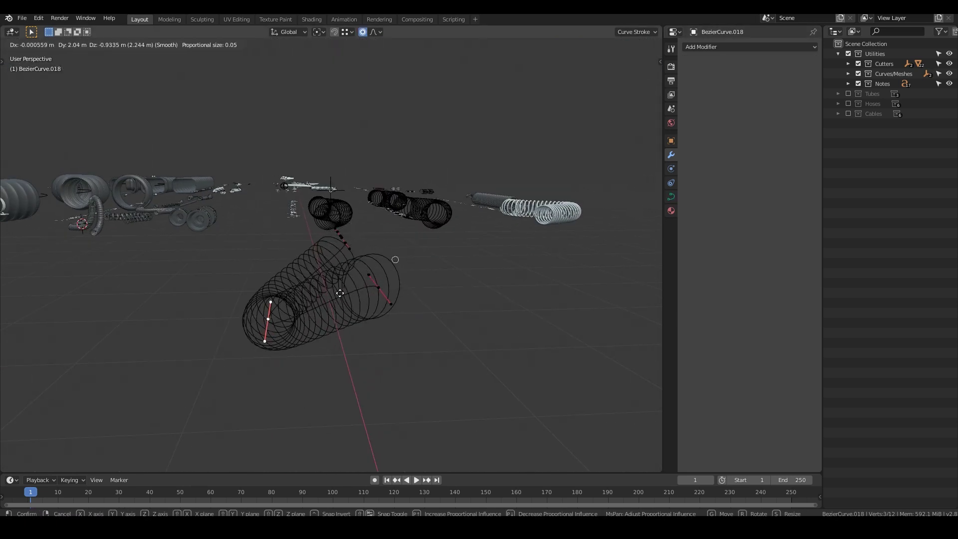
pyautogui.click(344, 279)
pyautogui.moveTo(344, 280); pyautogui.dragTo(449, 307, button='middle')
# - Select the last two control points of the guide curve and move them about -0.88 m along Y
pyautogui.click(418, 289)
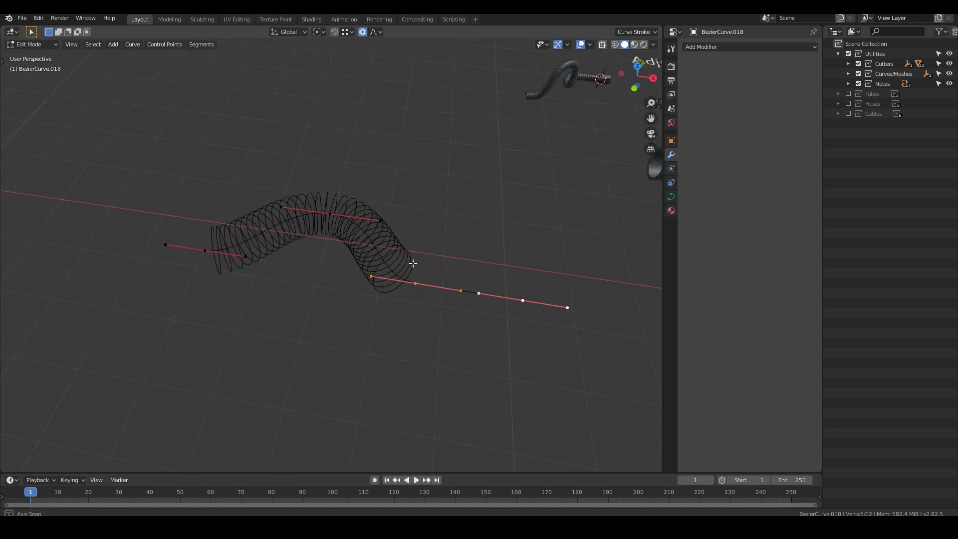
pyautogui.moveTo(413, 263); pyautogui.dragTo(284, 278, button='middle')
pyautogui.press('g')
pyautogui.press('y')
pyautogui.click(448, 352)
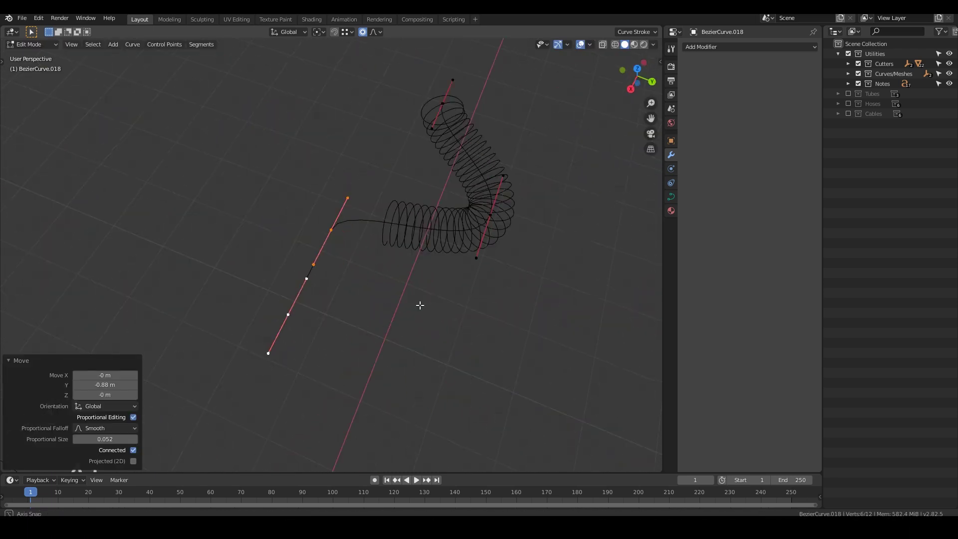
# - Rotate and reposition the guide curve's end control point to bend its tail, finishing with a rotation of about -17.2°
pyautogui.moveTo(419, 305); pyautogui.dragTo(483, 369, button='middle')
pyautogui.click(494, 250)
pyautogui.press('r')
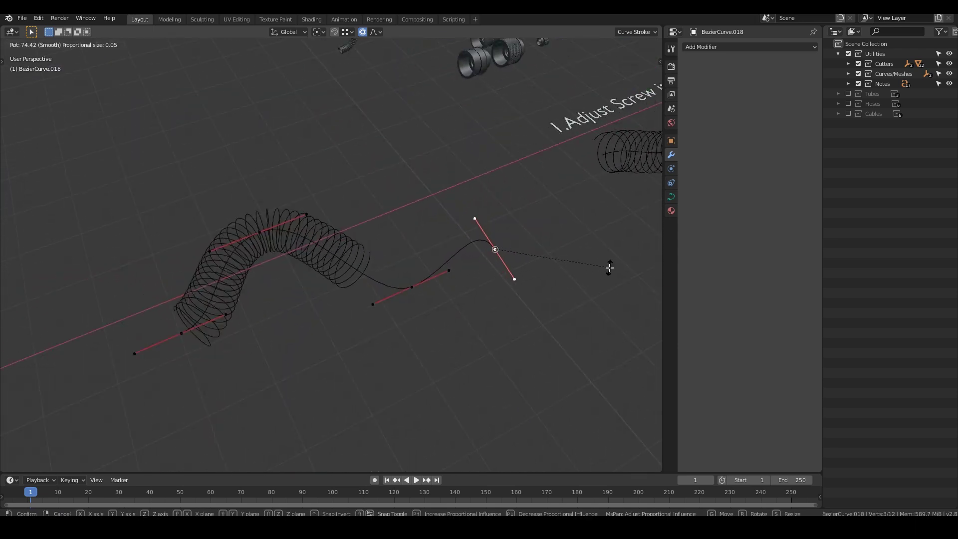
pyautogui.click(609, 268)
pyautogui.press('g')
pyautogui.click(487, 328)
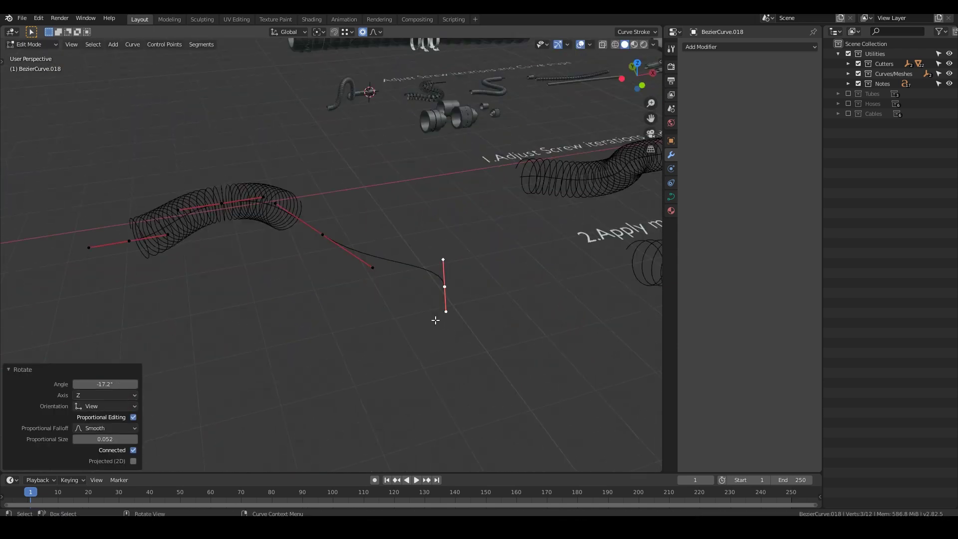
# - Leave Edit Mode and set the coil's Screw iterations to 61, extending it along the reshaped guide curve
pyautogui.scroll(-2, 434, 318)
pyautogui.keyDown('shift'); pyautogui.moveTo(308, 283); pyautogui.dragTo(344, 294, button='middle'); pyautogui.keyUp('shift')
pyautogui.scroll(3, 338, 276)
pyautogui.press('Tab')
pyautogui.click(357, 242)
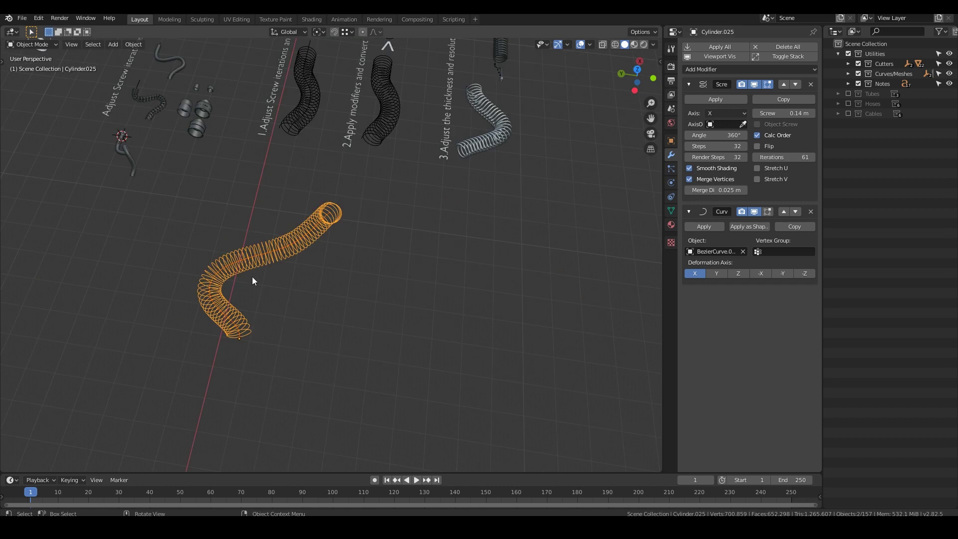
# - Duplicate the reshaped coil with its guide curve and place the copy beside the original
pyautogui.moveTo(252, 276); pyautogui.dragTo(181, 260, button='middle')
pyautogui.moveTo(234, 289); pyautogui.dragTo(273, 337, button='middle')
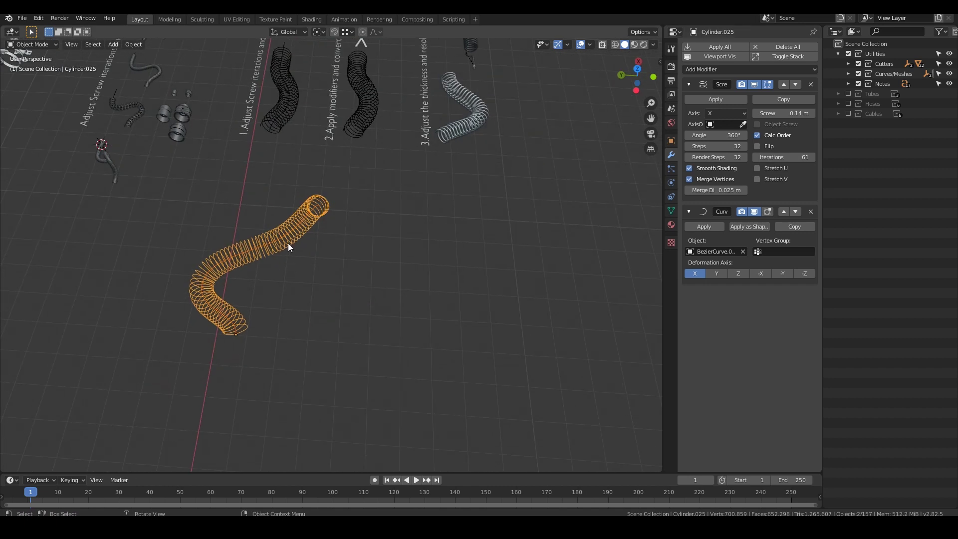
pyautogui.moveTo(287, 244); pyautogui.dragTo(255, 278, button='middle')
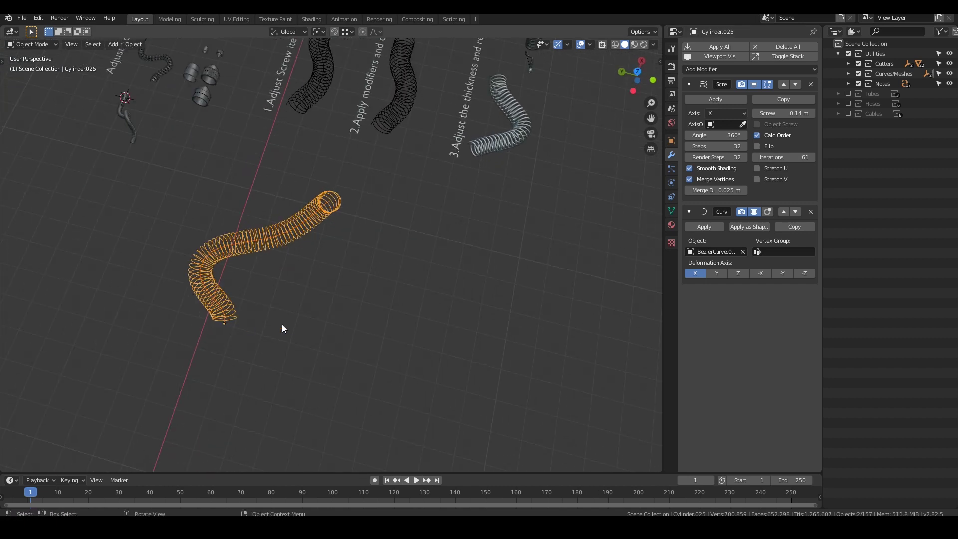
pyautogui.hotkey('shift', 'd')
pyautogui.click(325, 345)
pyautogui.moveTo(326, 344); pyautogui.dragTo(306, 310, button='middle')
# - Apply all modifiers on the second coil copy and check the resulting mesh in Edit Mode
pyautogui.click(308, 309)
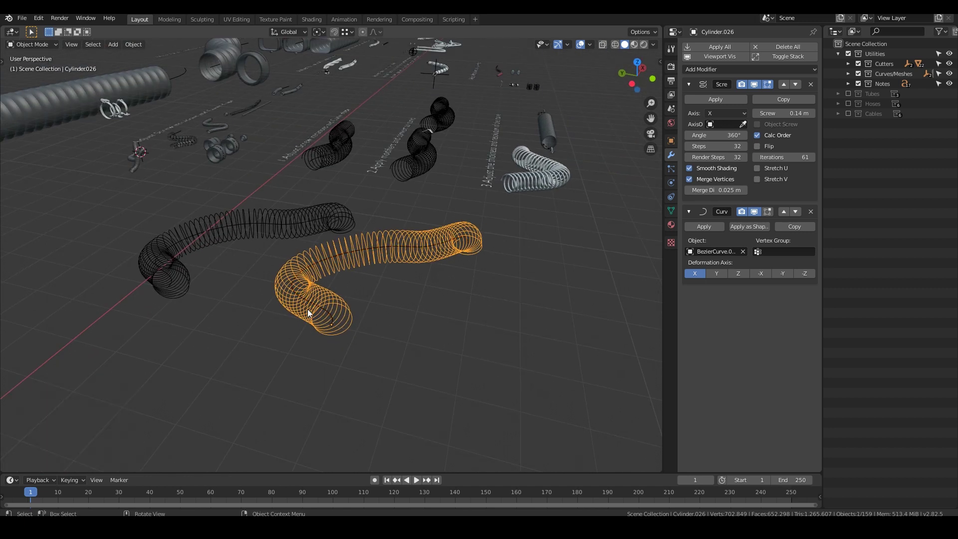
pyautogui.press('KP_Decimal')
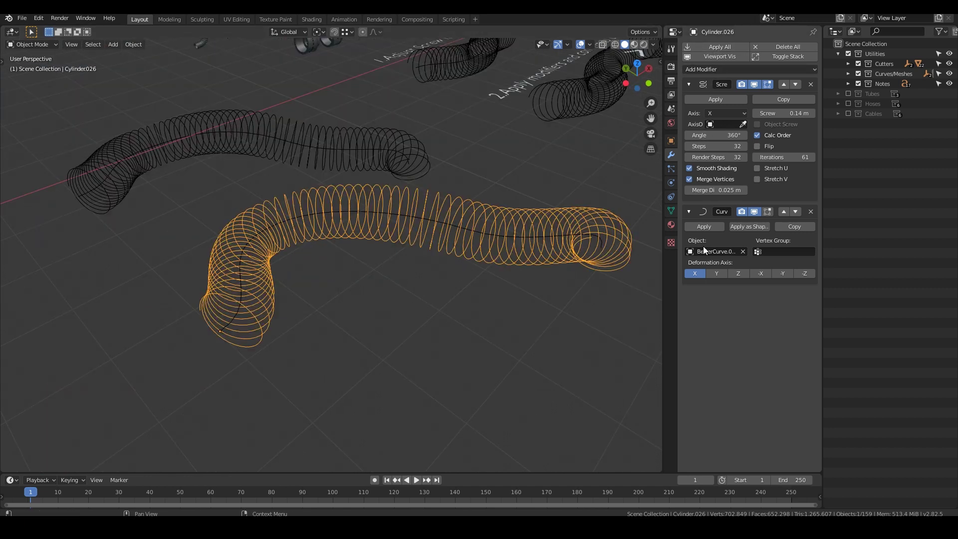
pyautogui.click(707, 50)
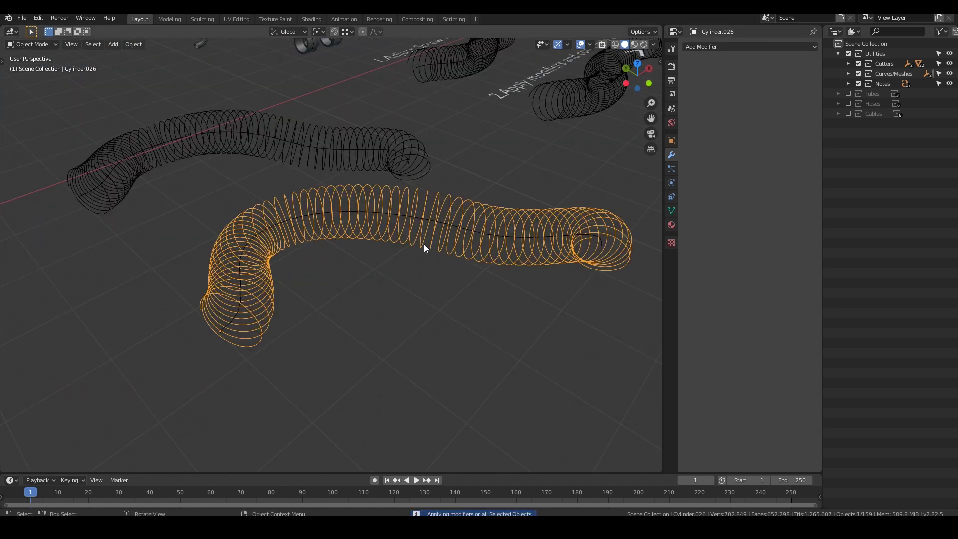
pyautogui.moveTo(423, 243); pyautogui.dragTo(447, 241, button='middle')
pyautogui.press('Tab')
pyautogui.scroll(8, 309, 357)
pyautogui.press('Tab')
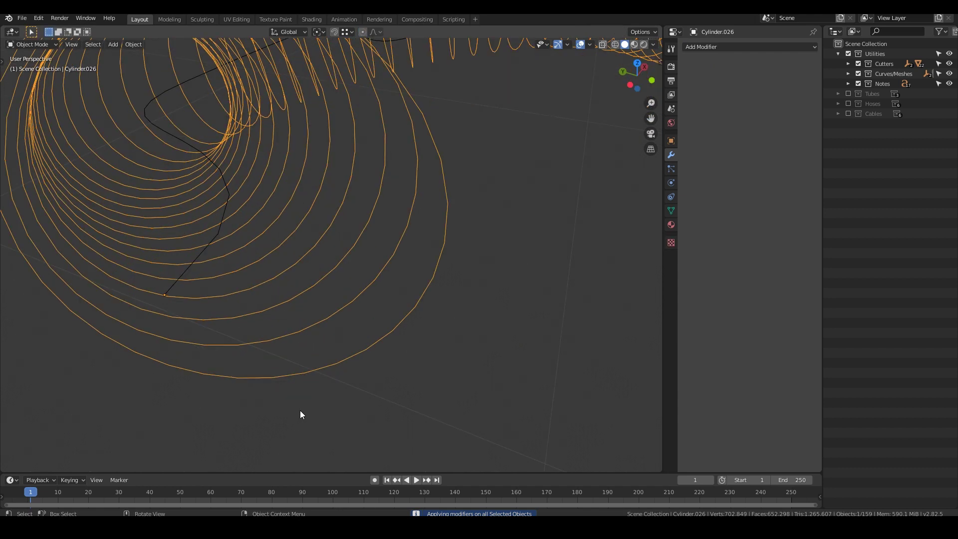
# - Convert the applied coil mesh to a curve
pyautogui.scroll(-7, 303, 409)
pyautogui.click(133, 44)
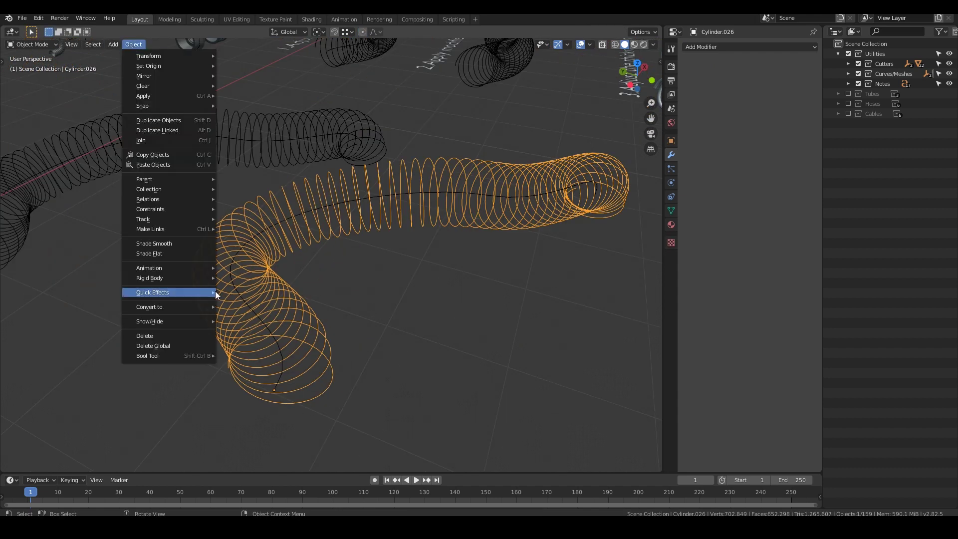
pyautogui.click(233, 306)
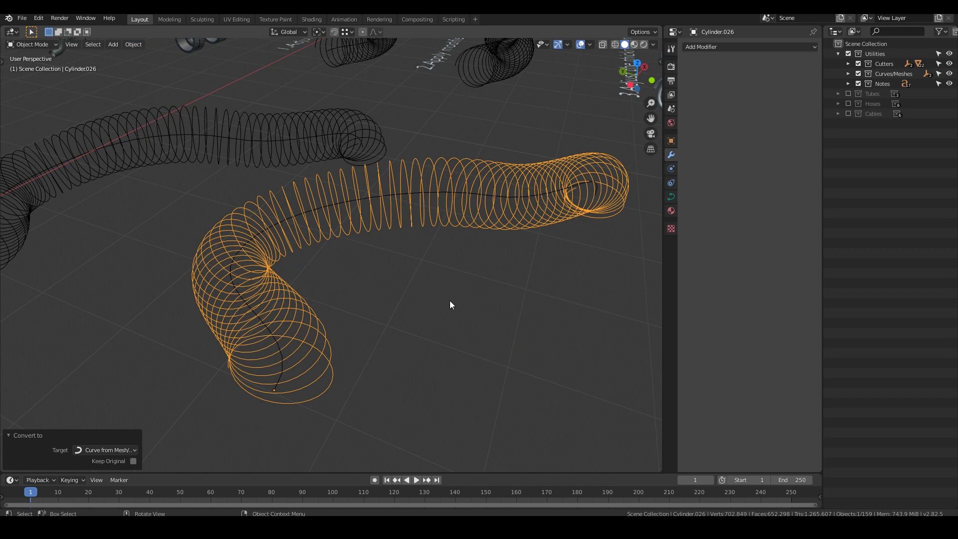
# - Set the converted coil curve's bevel depth to 0.033 m to give the wire thickness
pyautogui.click(670, 197)
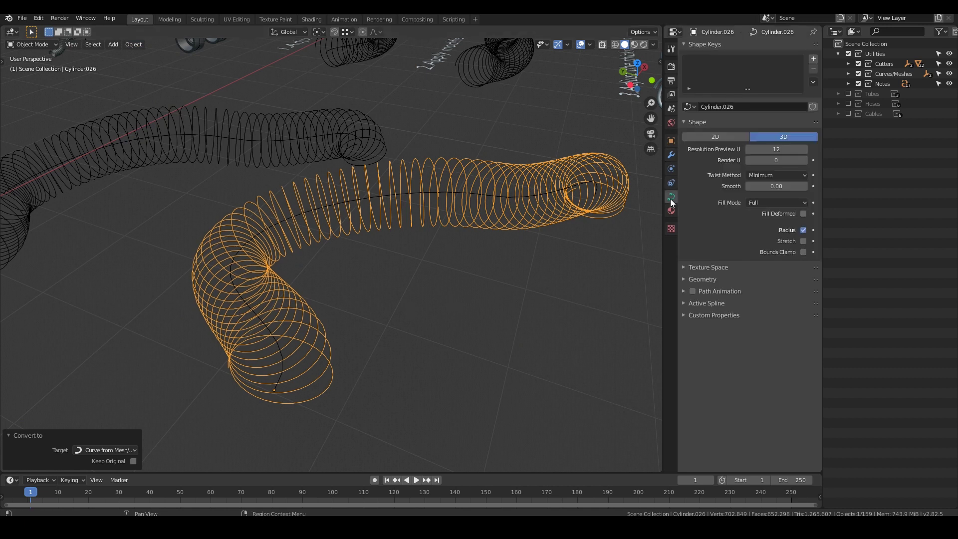
pyautogui.click(689, 280)
pyautogui.moveTo(408, 231); pyautogui.dragTo(334, 246, button='middle')
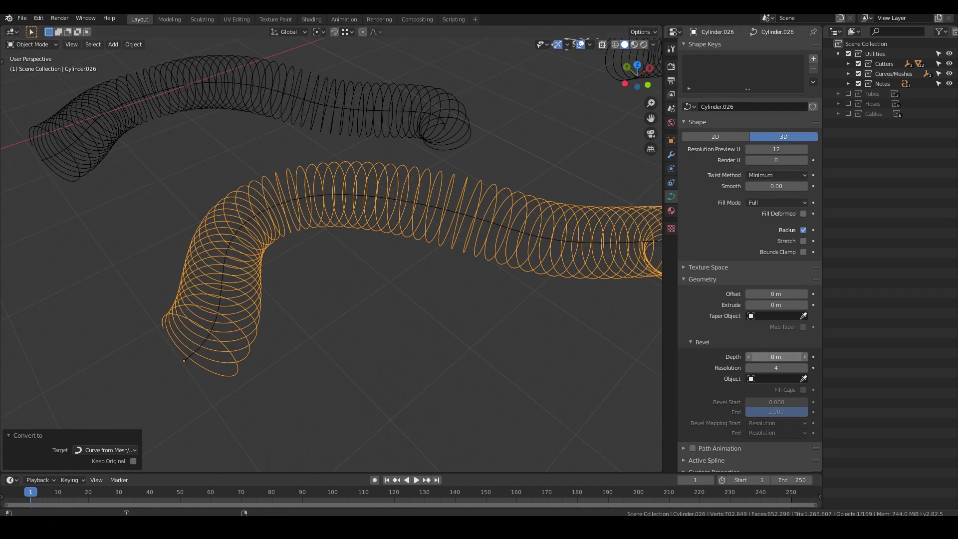
pyautogui.moveTo(775, 356); pyautogui.dragTo(793, 356)
# - Duplicate the thickened coil, moving the copy about -3.63 m along Y
pyautogui.moveTo(272, 89); pyautogui.dragTo(302, 265, button='middle')
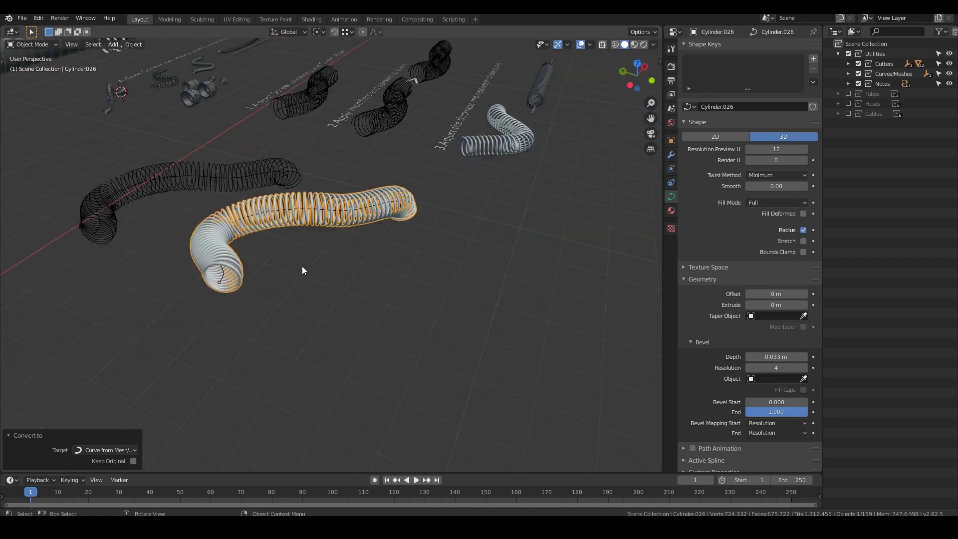
pyautogui.hotkey('shift', 'd')
pyautogui.press('y')
pyautogui.click(473, 320)
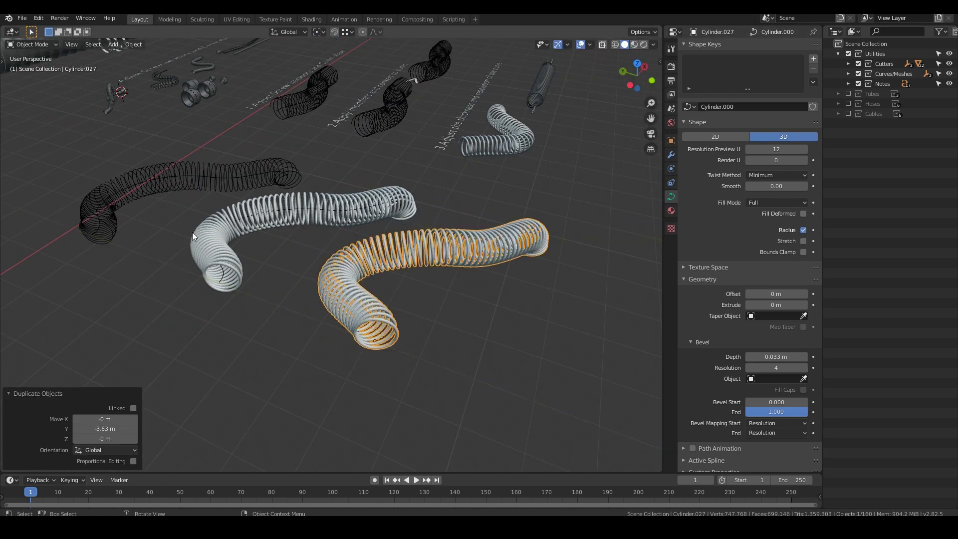
# - Convert the duplicated thick coil from a curve to a mesh
pyautogui.scroll(2, 193, 232)
pyautogui.moveTo(192, 232); pyautogui.dragTo(240, 220, button='middle')
pyautogui.scroll(-2, 251, 212)
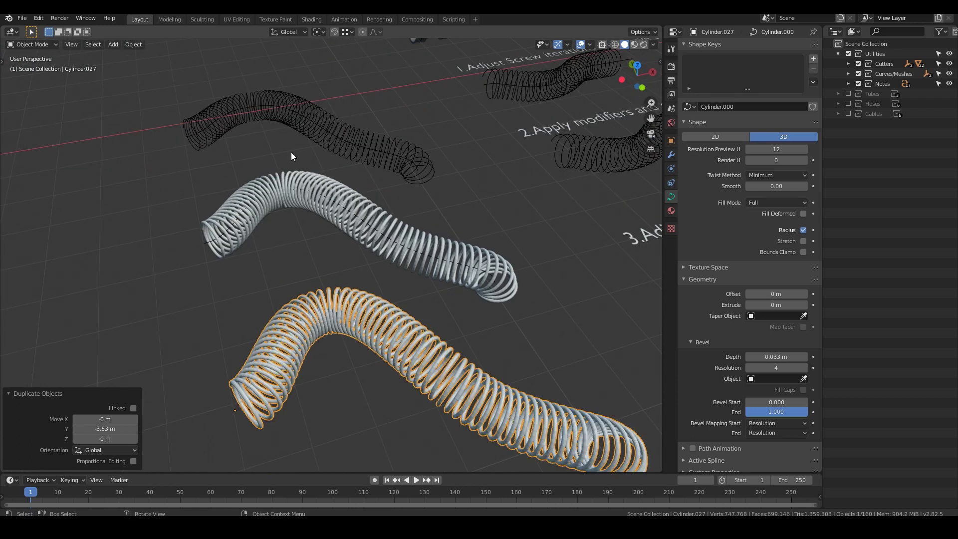
pyautogui.scroll(-3, 299, 179)
pyautogui.scroll(3, 315, 279)
pyautogui.moveTo(295, 249); pyautogui.dragTo(372, 269, button='middle')
pyautogui.rightClick(323, 244)
pyautogui.click(307, 177)
# - Apply smooth shading to the duplicated thick coil mesh
pyautogui.scroll(3, 324, 309)
pyautogui.rightClick(300, 234)
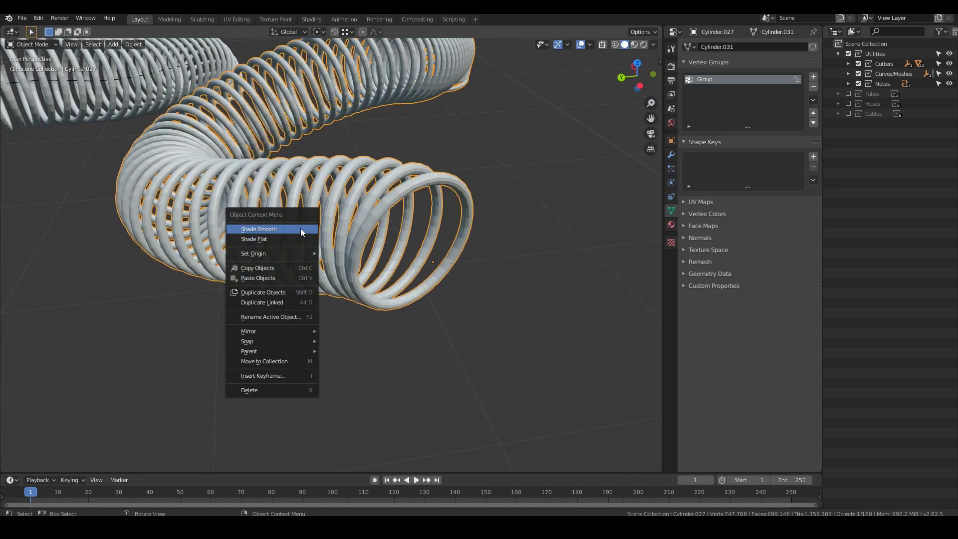
pyautogui.click(300, 229)
pyautogui.scroll(4, 334, 255)
pyautogui.moveTo(351, 264); pyautogui.dragTo(396, 238, button='middle')
# - Move a vertex at the coil mesh's open end about -0.035 m in X and -0.036 m in Y with connected proportional editing
pyautogui.press('Tab')
pyautogui.scroll(5, 355, 278)
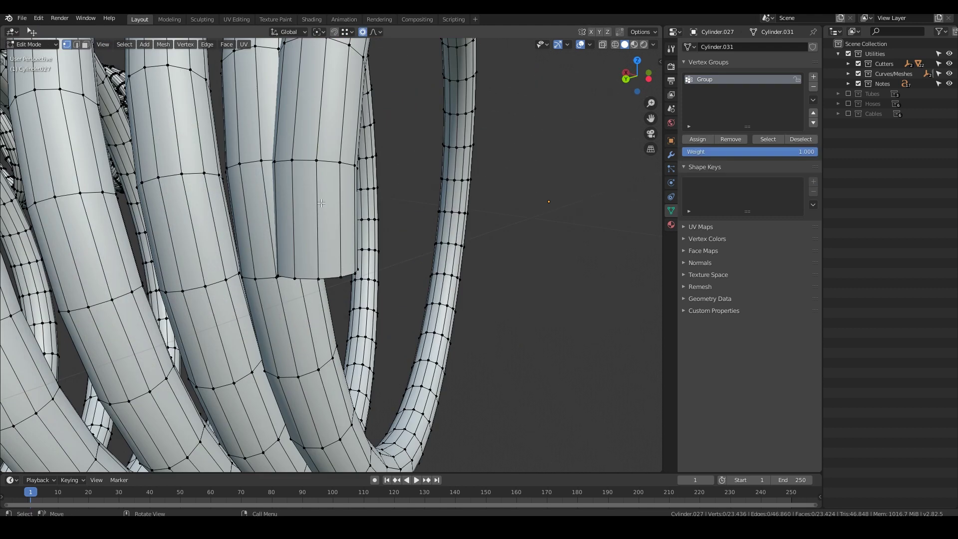
pyautogui.scroll(-5, 377, 216)
pyautogui.press('g')
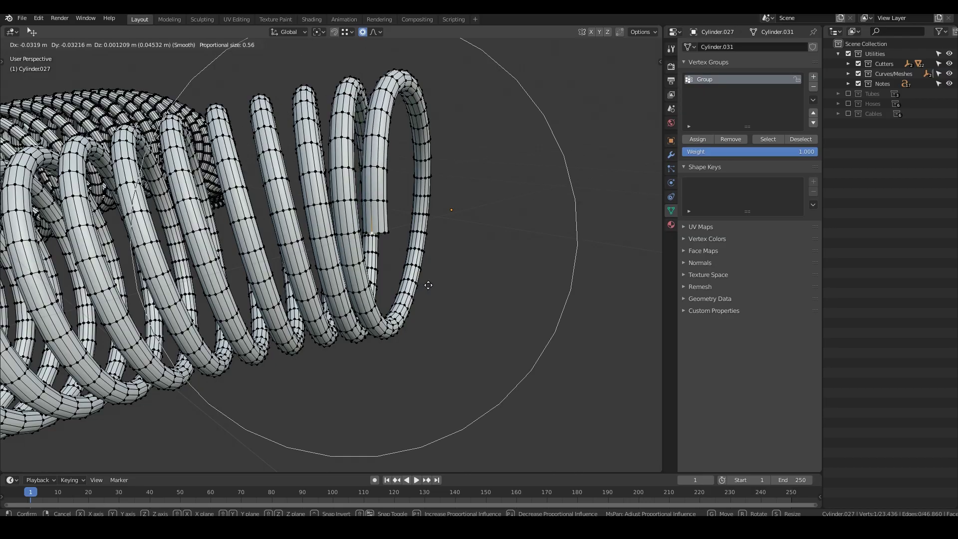
pyautogui.click(431, 283)
pyautogui.scroll(-6, 497, 257)
pyautogui.scroll(5, 310, 190)
pyautogui.moveTo(310, 190); pyautogui.dragTo(234, 149, button='middle')
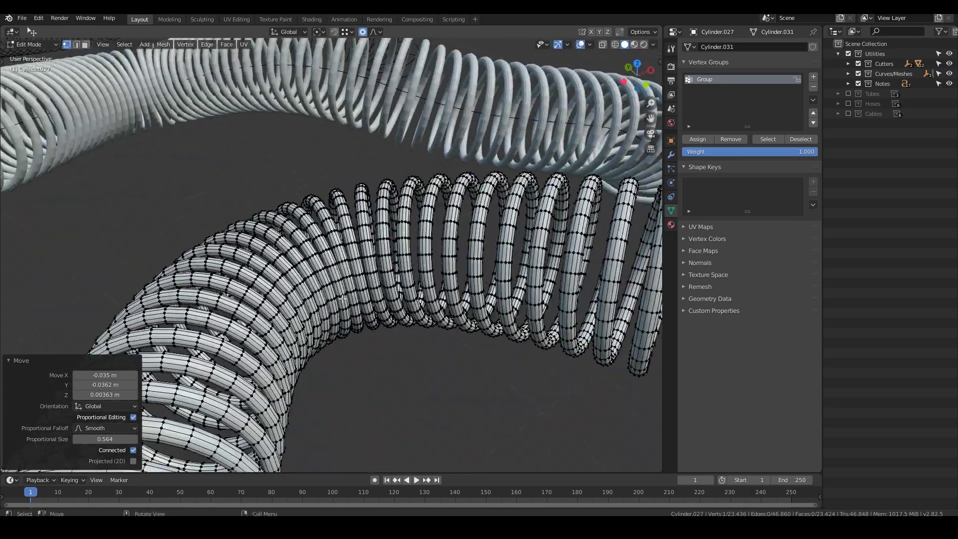
# - Move part of the coil mesh's middle windings with proportional editing, then return to object mode
pyautogui.scroll(4, 319, 224)
pyautogui.moveTo(349, 260); pyautogui.dragTo(301, 199, button='middle')
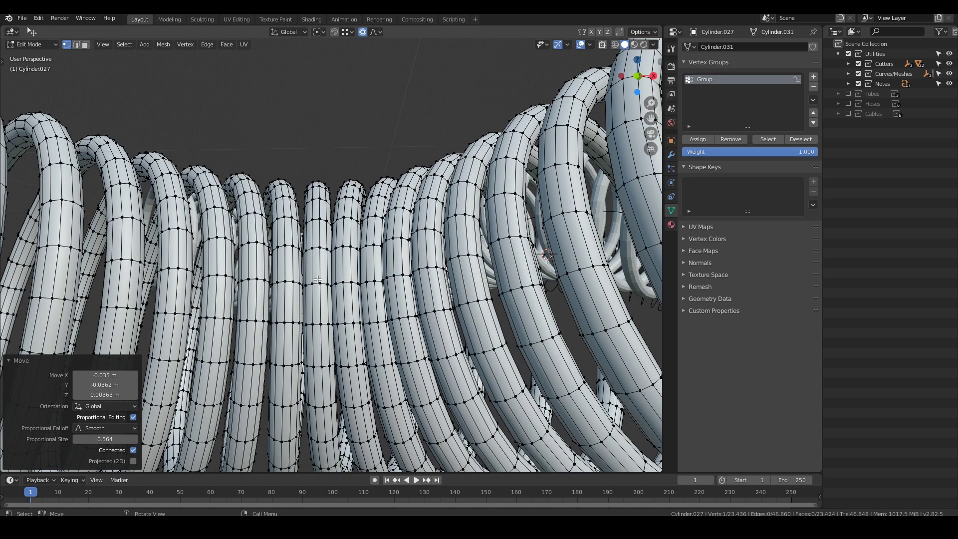
pyautogui.scroll(2, 315, 276)
pyautogui.press('g')
pyautogui.click(357, 269)
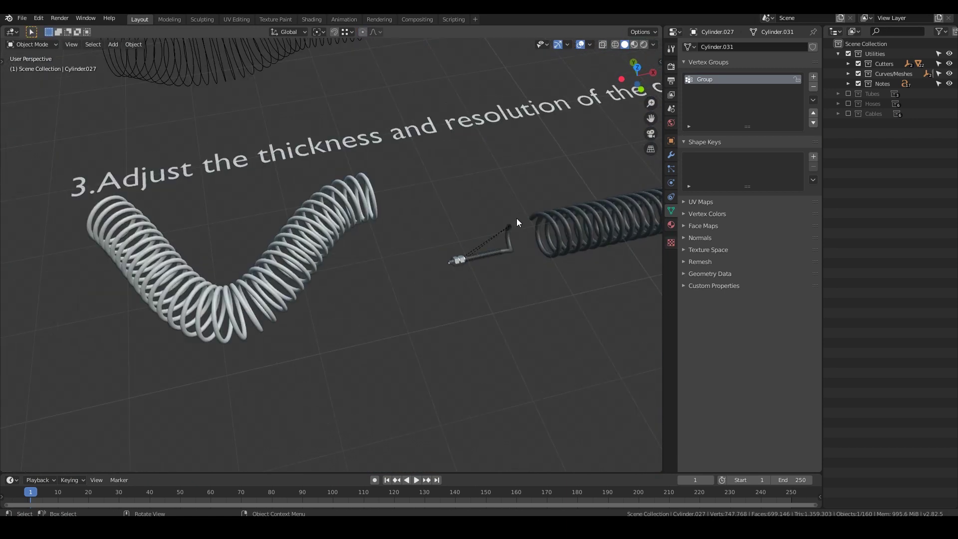
# - Examine the small hose with the nut connector, including its open end, base mesh and modifiers
pyautogui.scroll(3, 516, 219)
pyautogui.moveTo(517, 215); pyautogui.dragTo(367, 321)
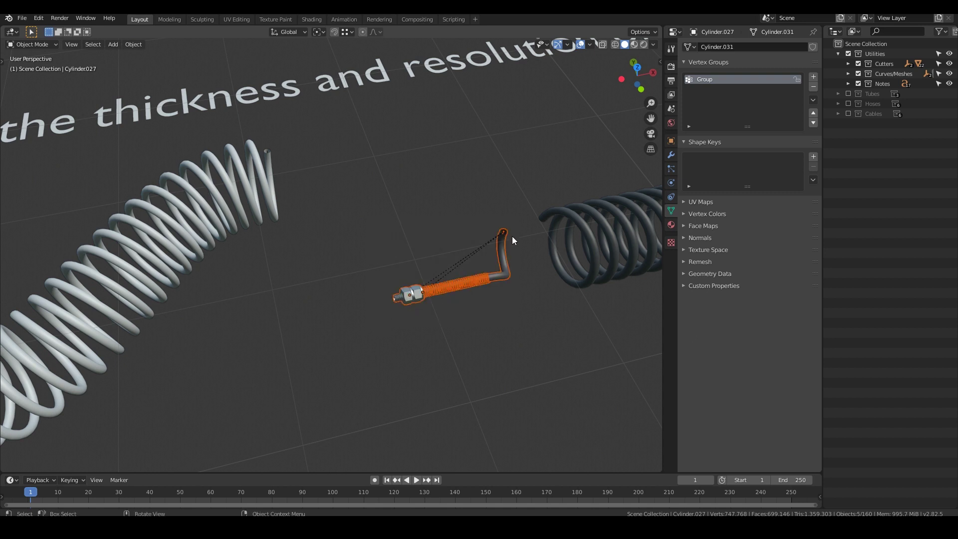
pyautogui.scroll(3, 511, 244)
pyautogui.moveTo(509, 257); pyautogui.dragTo(345, 238, button='middle')
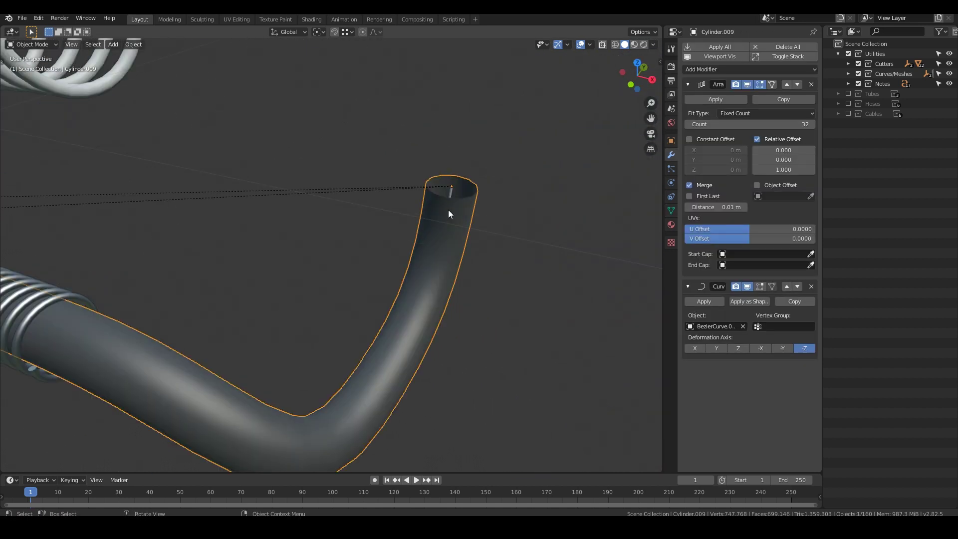
pyautogui.moveTo(448, 209); pyautogui.dragTo(445, 247, button='middle')
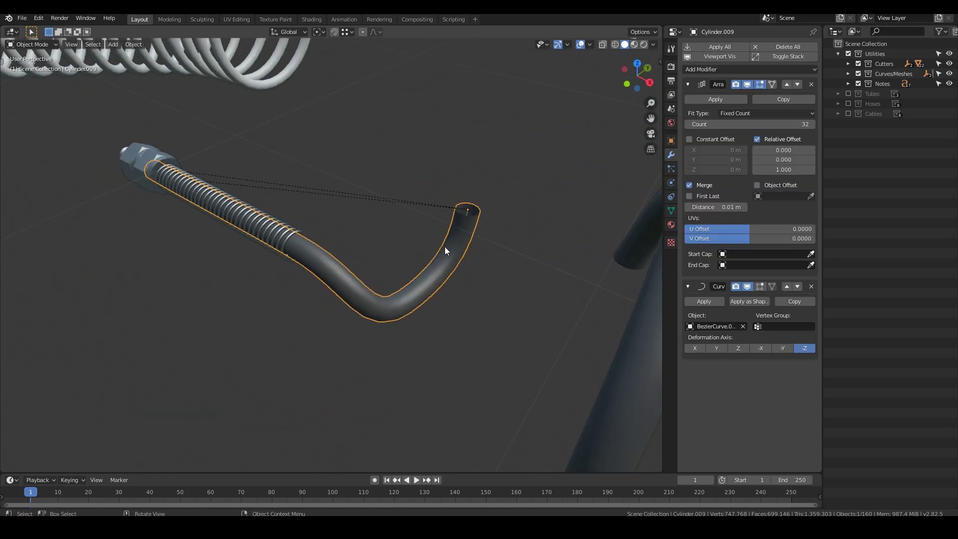
pyautogui.press('Tab')
pyautogui.scroll(2, 457, 243)
pyautogui.press('Tab')
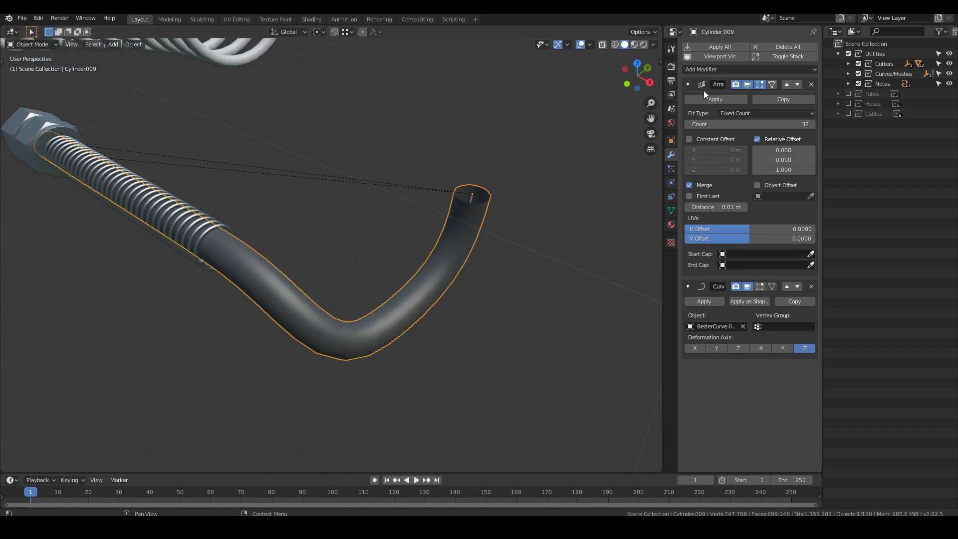
# - Adjust the control point near the bend of the small hose's guide curve with proportional editing turned off
pyautogui.click(470, 195)
pyautogui.press('Tab')
pyautogui.click(381, 324)
pyautogui.moveTo(381, 324); pyautogui.dragTo(387, 275, button='middle')
pyautogui.press('g')
pyautogui.rightClick(501, 328)
pyautogui.press('o')
pyautogui.press('g')
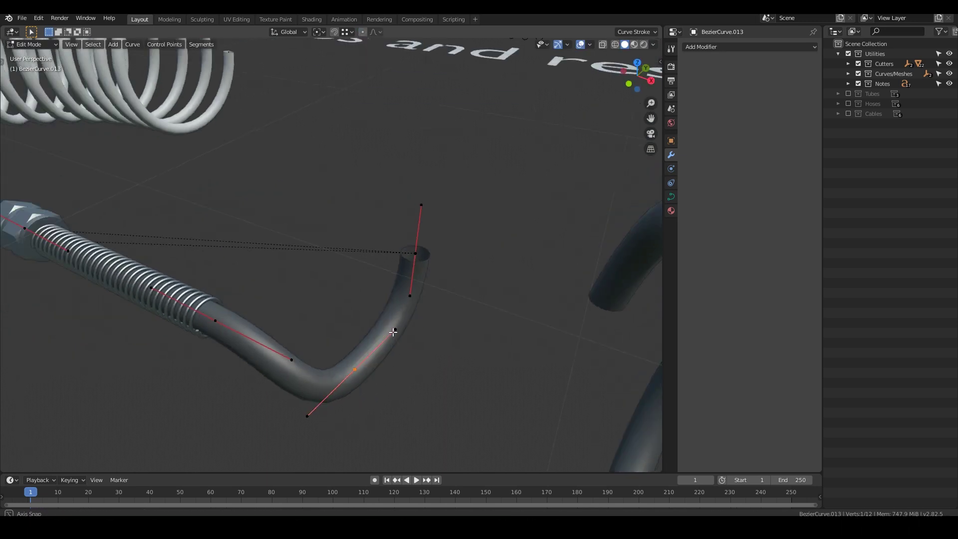
pyautogui.press('Tab')
# - Duplicate the whole small hose and connector assembly, moving the copy about -13.45 m along X
pyautogui.scroll(-3, 478, 294)
pyautogui.moveTo(492, 231); pyautogui.dragTo(284, 274)
pyautogui.moveTo(284, 274); pyautogui.dragTo(444, 244, button='middle')
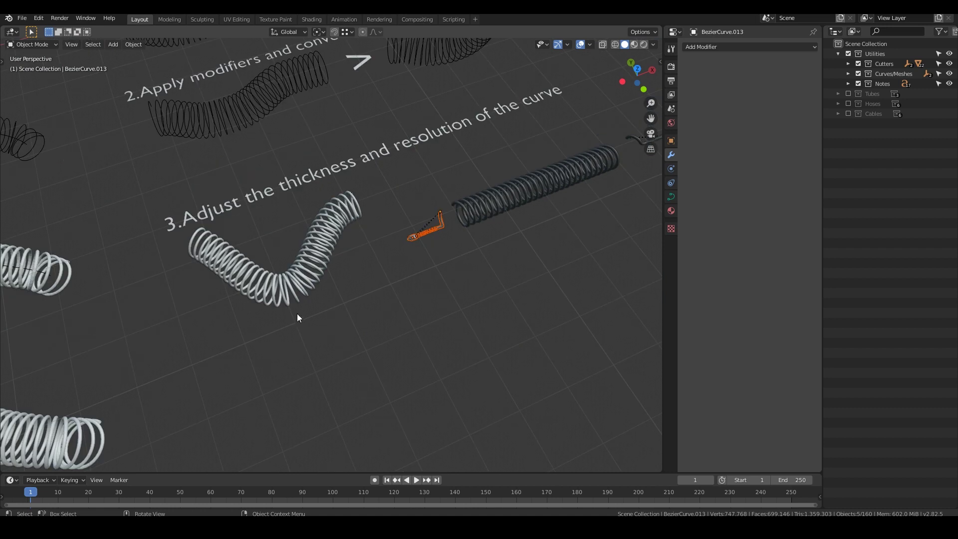
pyautogui.keyDown('shift'); pyautogui.moveTo(297, 313); pyautogui.dragTo(568, 161, button='middle'); pyautogui.keyUp('shift')
pyautogui.scroll(-3, 567, 161)
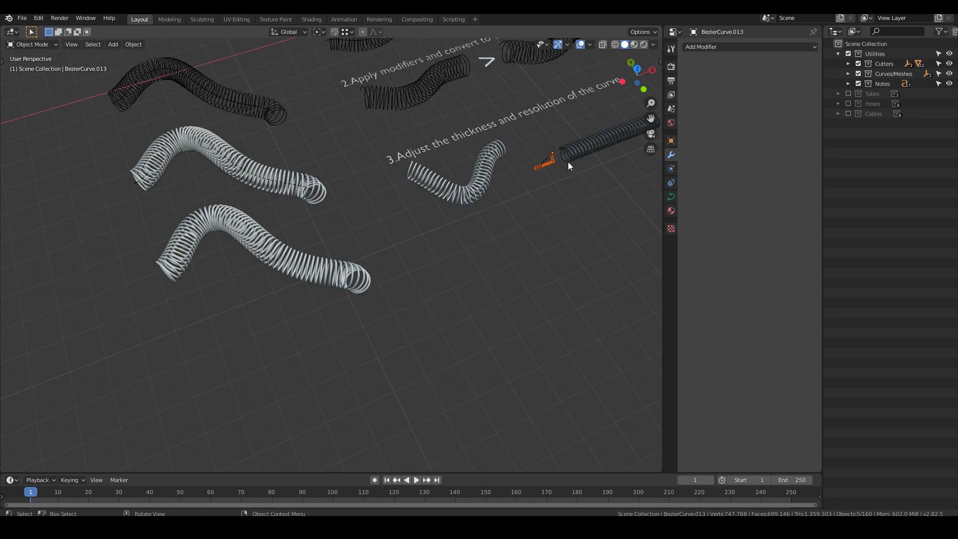
pyautogui.scroll(2, 567, 164)
pyautogui.scroll(-3, 614, 176)
pyautogui.hotkey('shift', 'd')
pyautogui.press('x')
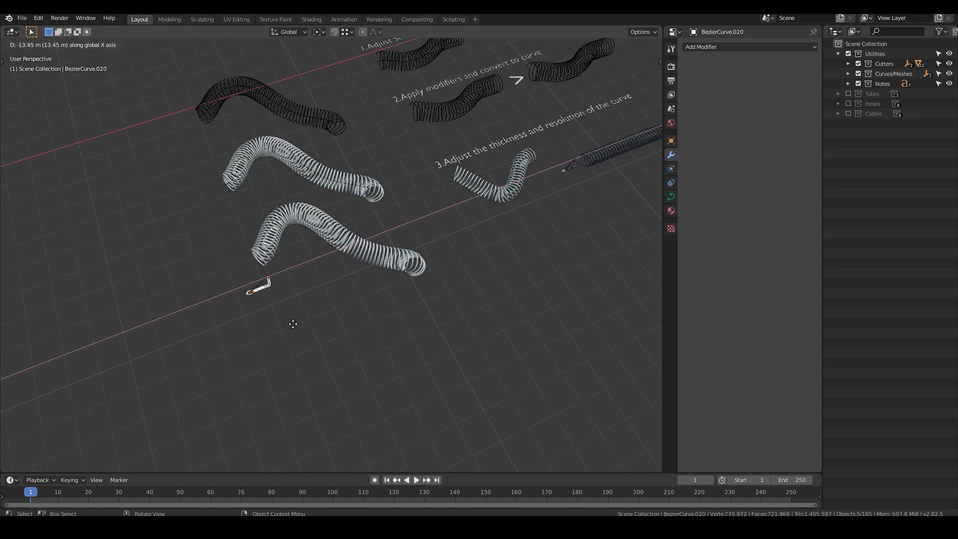
pyautogui.click(293, 324)
# - Move the duplicated hose assembly close to the open end of the thick coil mesh
pyautogui.press('KP_Decimal')
pyautogui.press('g')
pyautogui.click(236, 241)
pyautogui.scroll(3, 171, 110)
pyautogui.moveTo(171, 109); pyautogui.dragTo(358, 154, button='middle')
# - Compare the coil mesh's open end with the duplicated hose's open end to plan the joint
pyautogui.click(315, 191)
pyautogui.scroll(3, 357, 155)
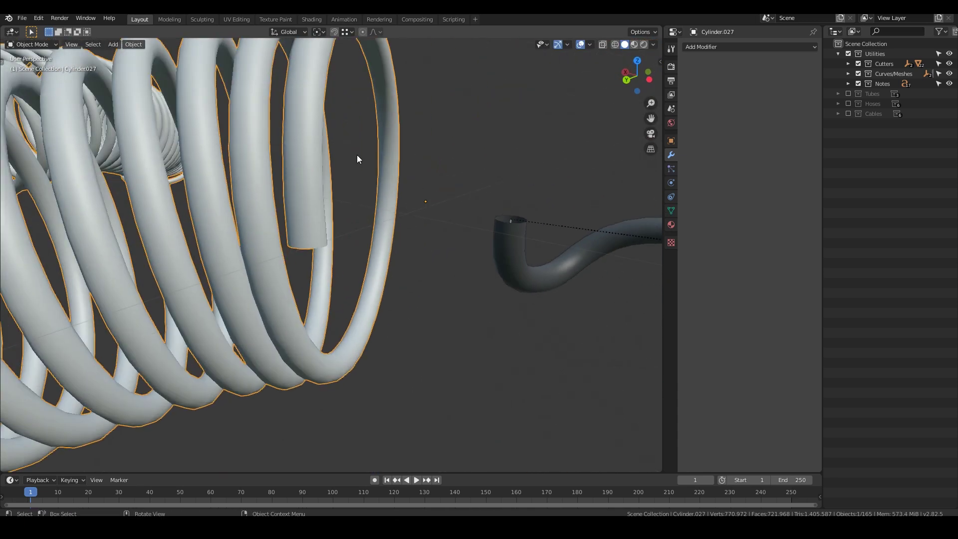
pyautogui.press('Tab')
pyautogui.scroll(3, 357, 155)
pyautogui.moveTo(322, 235); pyautogui.dragTo(349, 185, button='middle')
pyautogui.press('Tab')
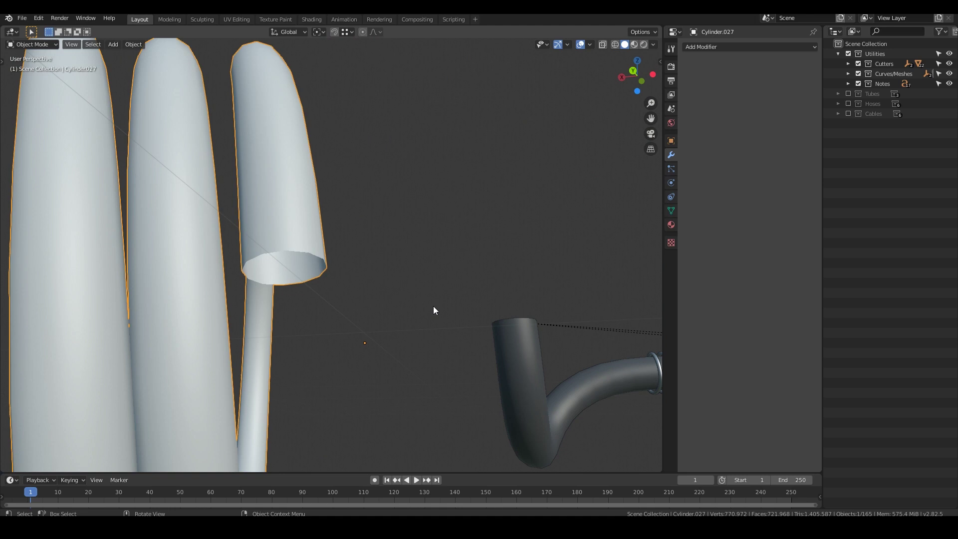
pyautogui.click(503, 342)
pyautogui.moveTo(503, 342); pyautogui.dragTo(508, 387, button='middle')
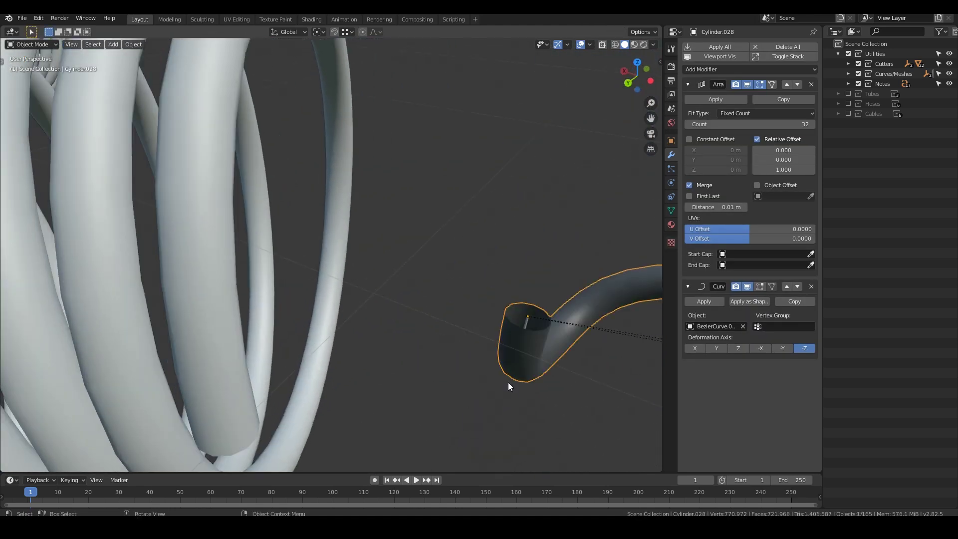
pyautogui.scroll(-3, 448, 375)
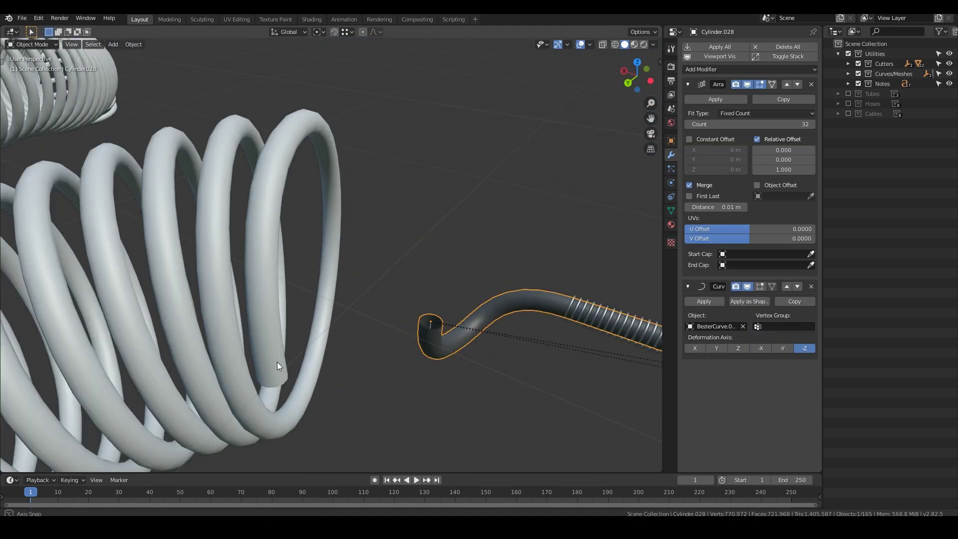
pyautogui.moveTo(277, 361); pyautogui.dragTo(295, 353, button='middle')
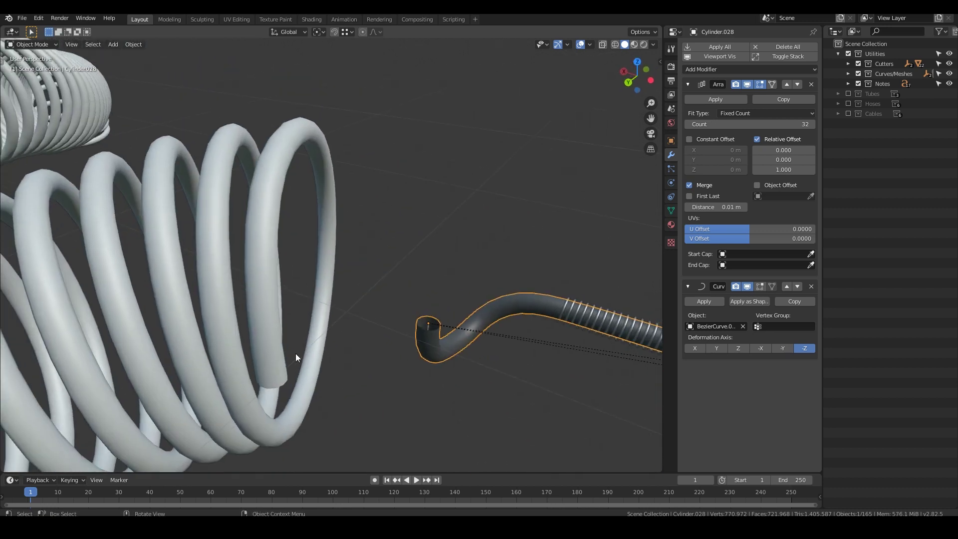
pyautogui.moveTo(457, 342); pyautogui.dragTo(353, 295, button='middle')
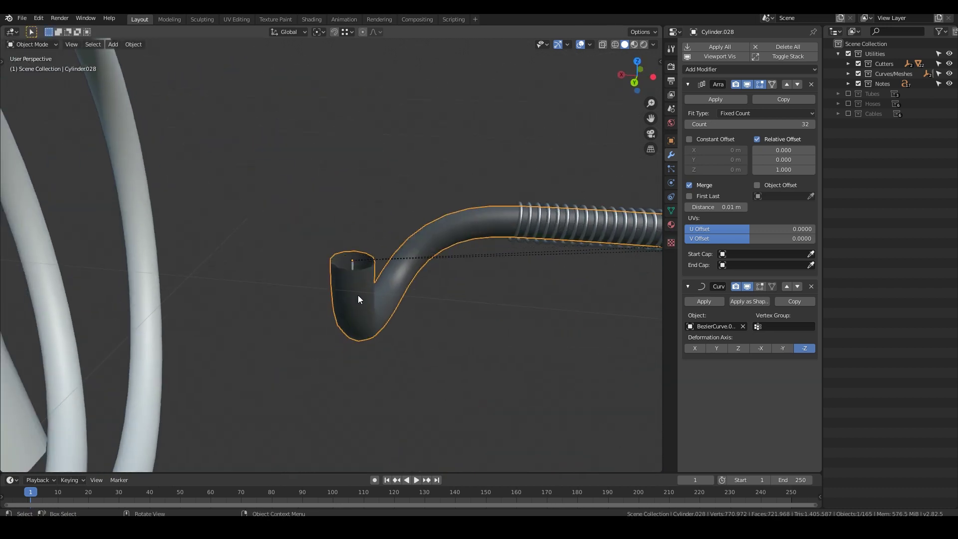
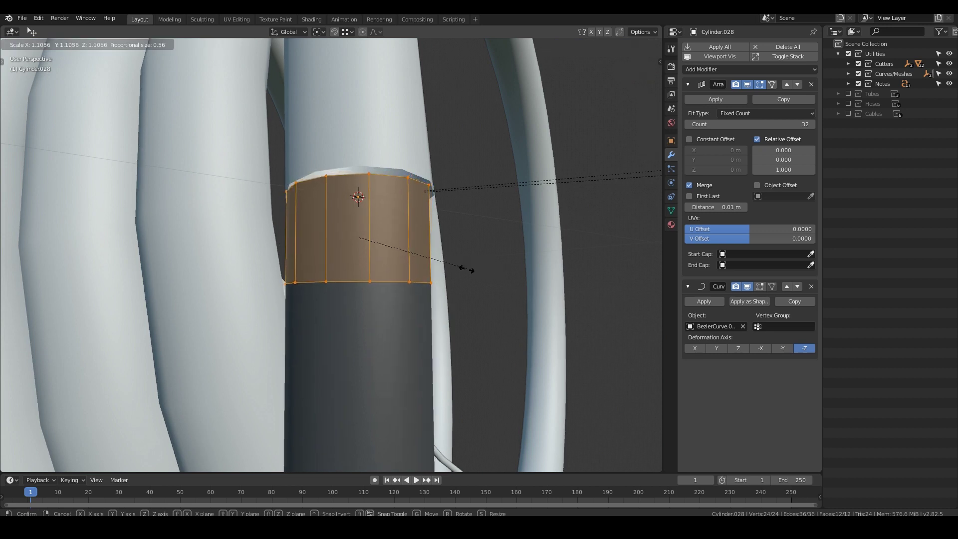
# - Scale the hose's base segment by 1.111 and rotate it about -8.14° around global Z to match the coil end's edges
pyautogui.click(472, 269)
pyautogui.moveTo(473, 270); pyautogui.dragTo(421, 319, button='middle')
pyautogui.press('z')
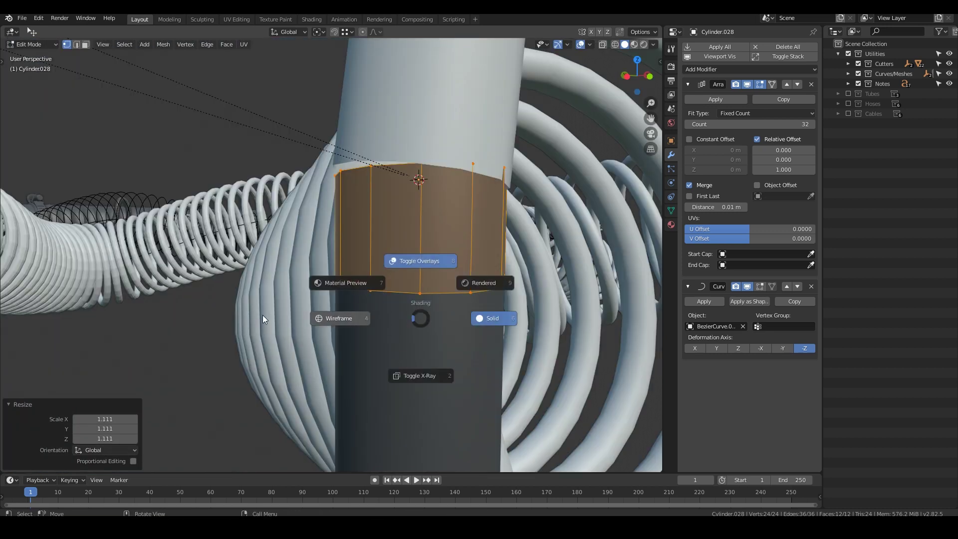
pyautogui.click(263, 317)
pyautogui.moveTo(295, 319); pyautogui.dragTo(501, 207, button='middle')
pyautogui.press('r')
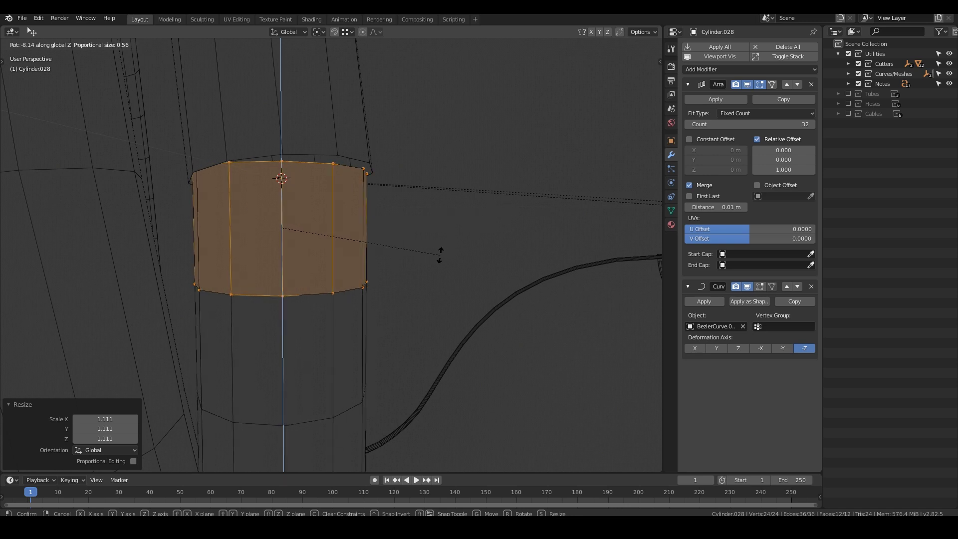
pyautogui.click(439, 254)
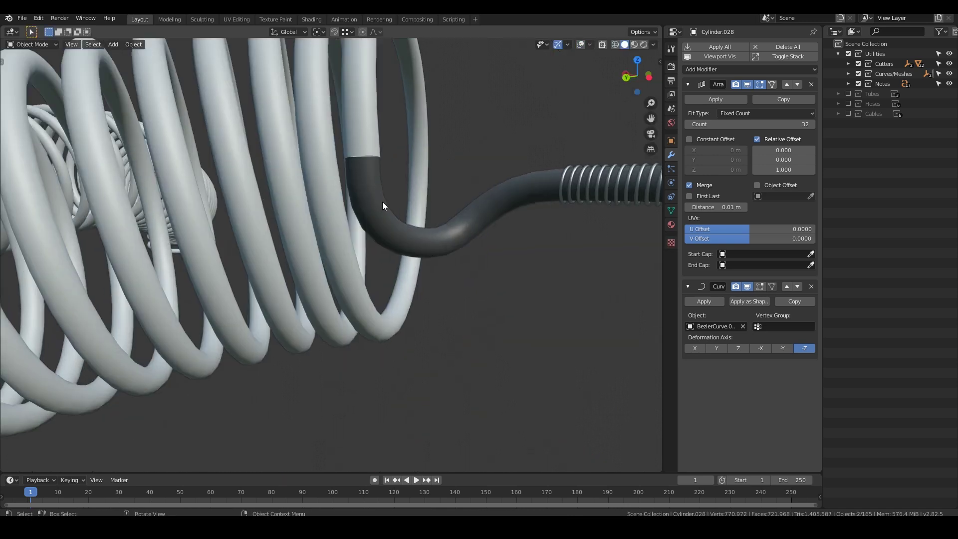
# - Move the hose guide curve's control point at the bend 0.0214 m in X, 0.0613 m in Y and 0.00798 m in Z
pyautogui.moveTo(345, 191); pyautogui.dragTo(410, 215, button='middle')
pyautogui.hotkey('shift', 'alt', 'z')
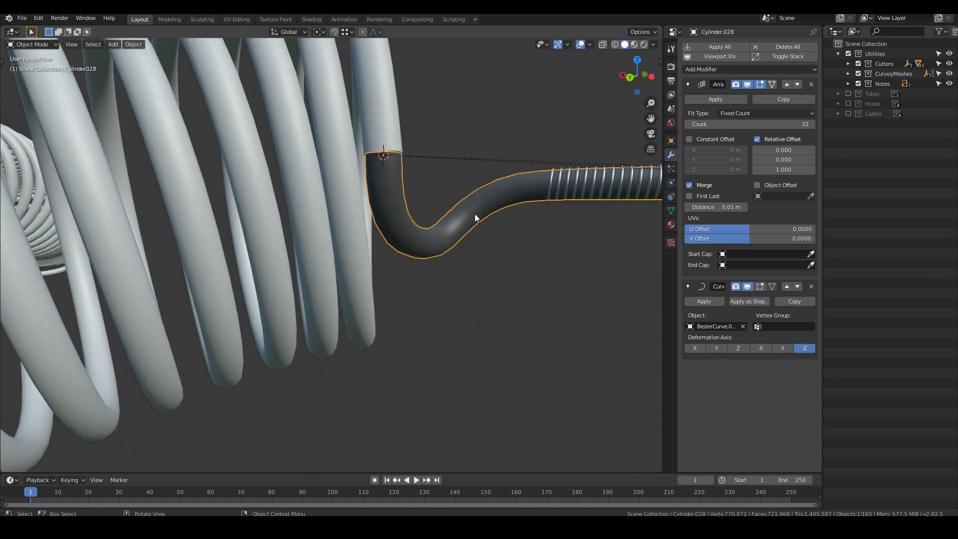
pyautogui.hotkey('alt', 'z')
pyautogui.click(452, 231)
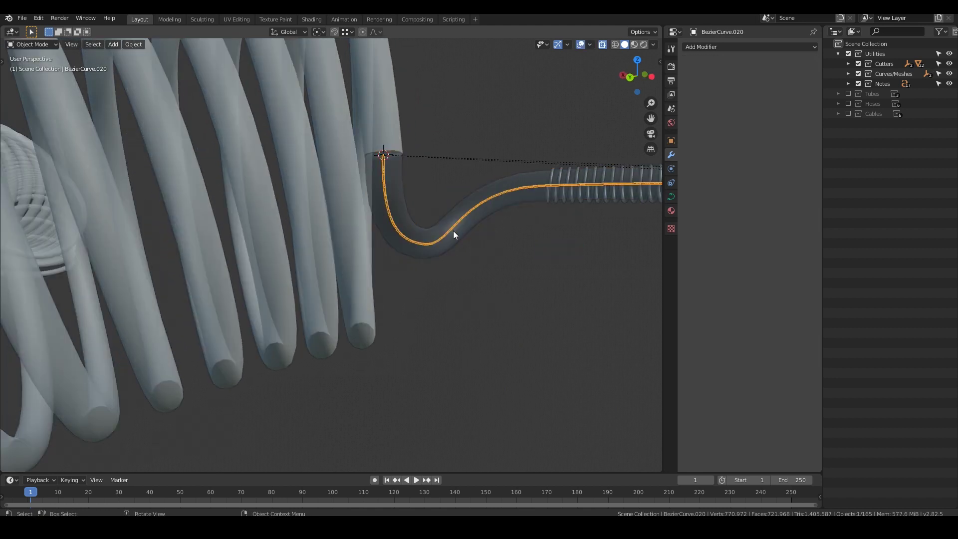
pyautogui.press('Tab')
pyautogui.moveTo(453, 230); pyautogui.dragTo(415, 252, button='middle')
pyautogui.click(415, 252)
pyautogui.hotkey('alt', 'z')
pyautogui.press('g')
pyautogui.moveTo(469, 287); pyautogui.dragTo(311, 361, button='middle')
pyautogui.click(546, 298)
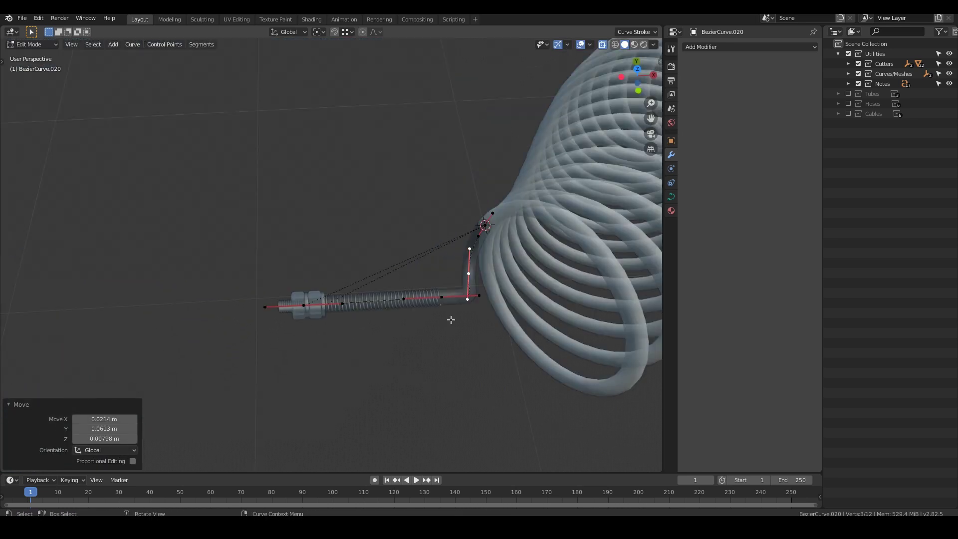
# - Move the two guide curve control points on the connector side together to reroute the hose away from the coil
pyautogui.click(443, 302)
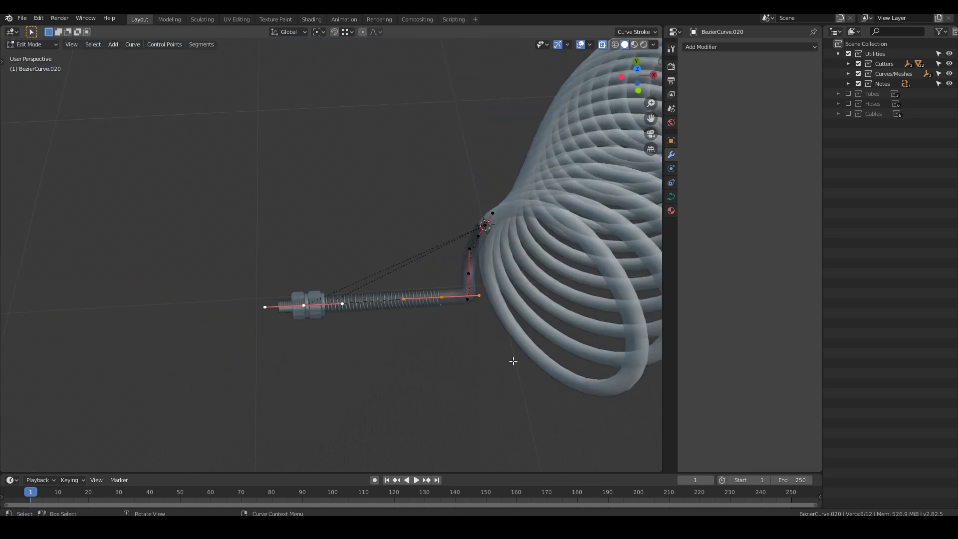
pyautogui.press('g')
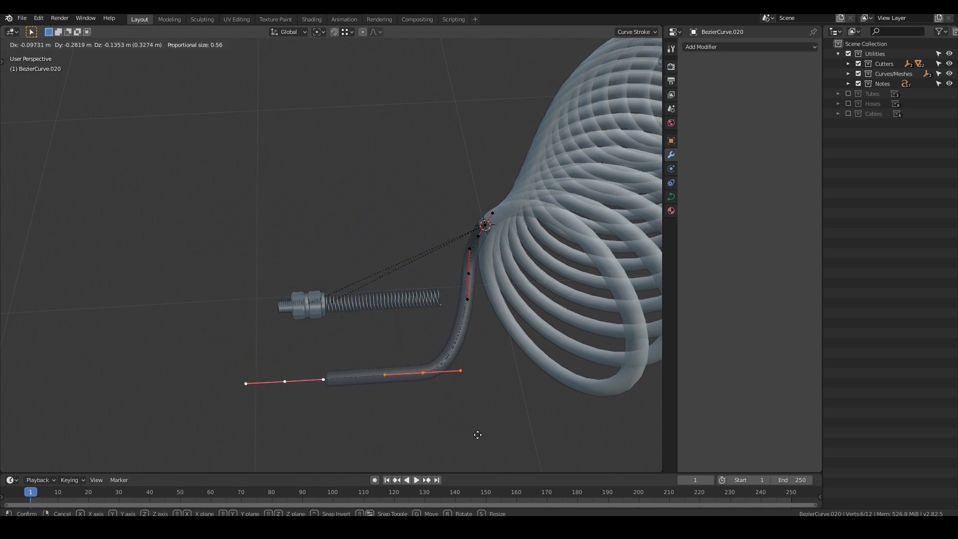
pyautogui.click(504, 400)
pyautogui.moveTo(410, 313); pyautogui.dragTo(286, 312, button='middle')
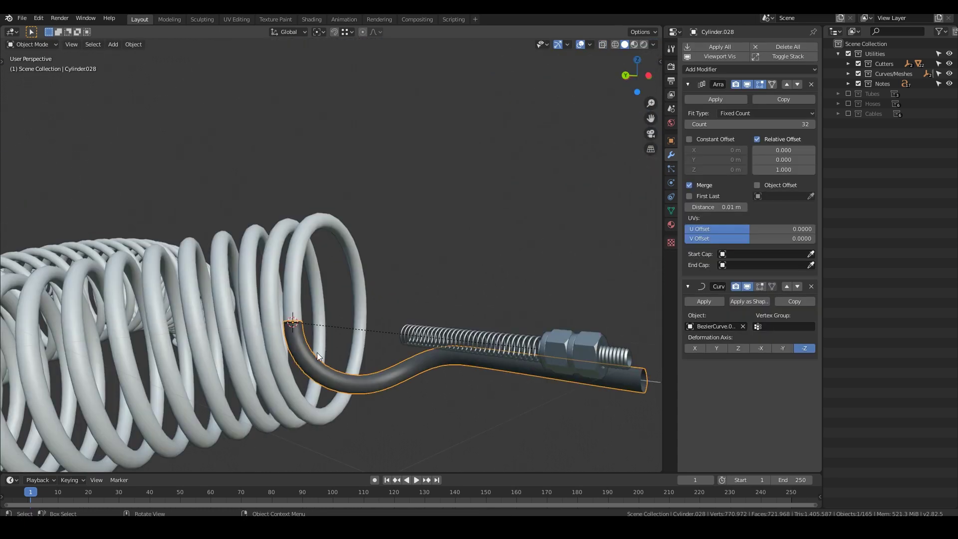
# - Apply the hose's Array and Curve modifiers
pyautogui.scroll(5, 316, 352)
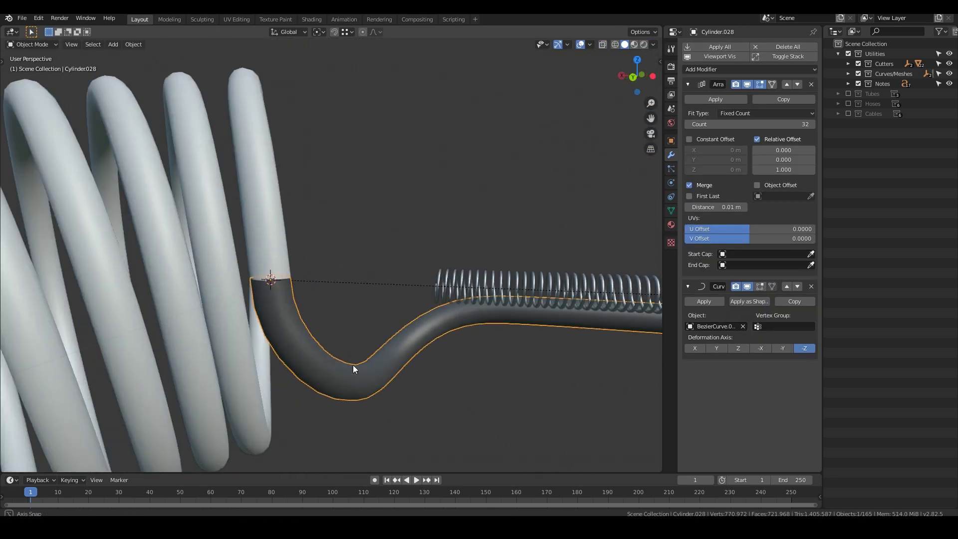
pyautogui.moveTo(353, 364); pyautogui.dragTo(221, 285, button='middle')
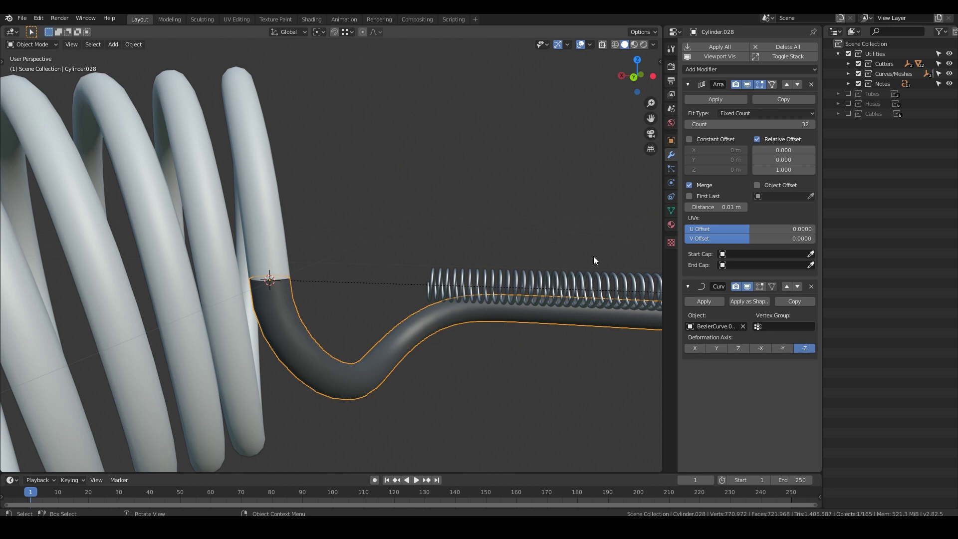
pyautogui.click(714, 100)
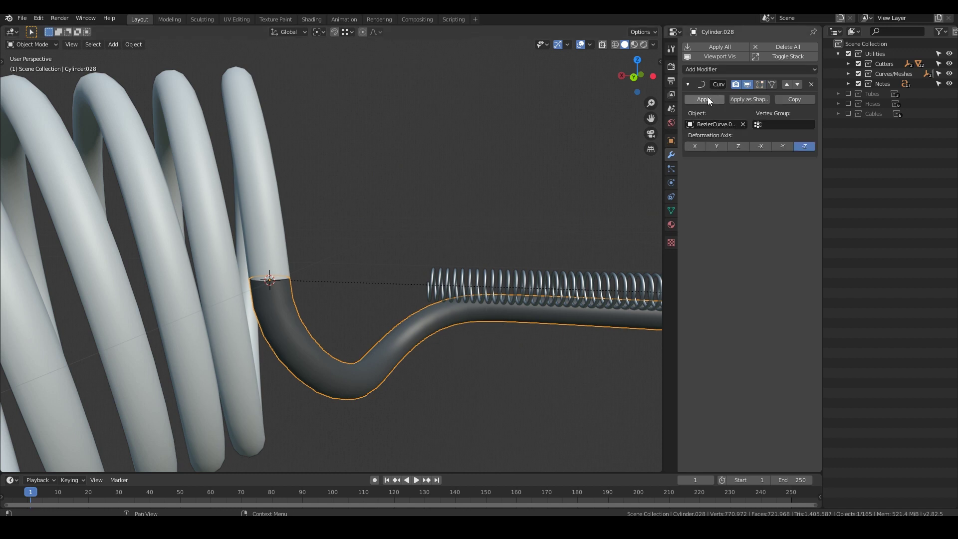
pyautogui.click(707, 98)
# - Join the large coil and the dark connector hose into a single mesh object
pyautogui.keyDown('shift'); pyautogui.moveTo(269, 335); pyautogui.dragTo(509, 303, button='middle'); pyautogui.keyUp('shift')
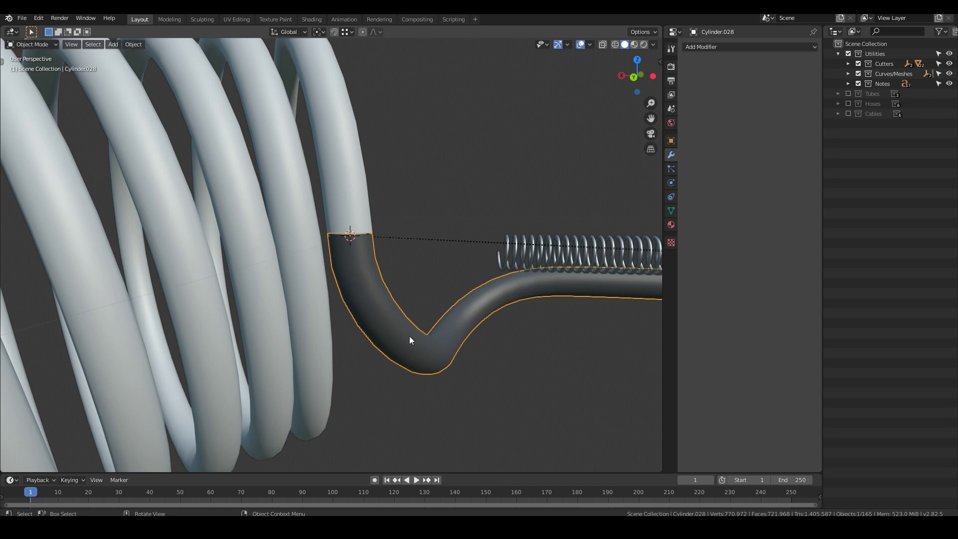
pyautogui.keyDown('shift'); pyautogui.click(367, 218); pyautogui.keyUp('shift')
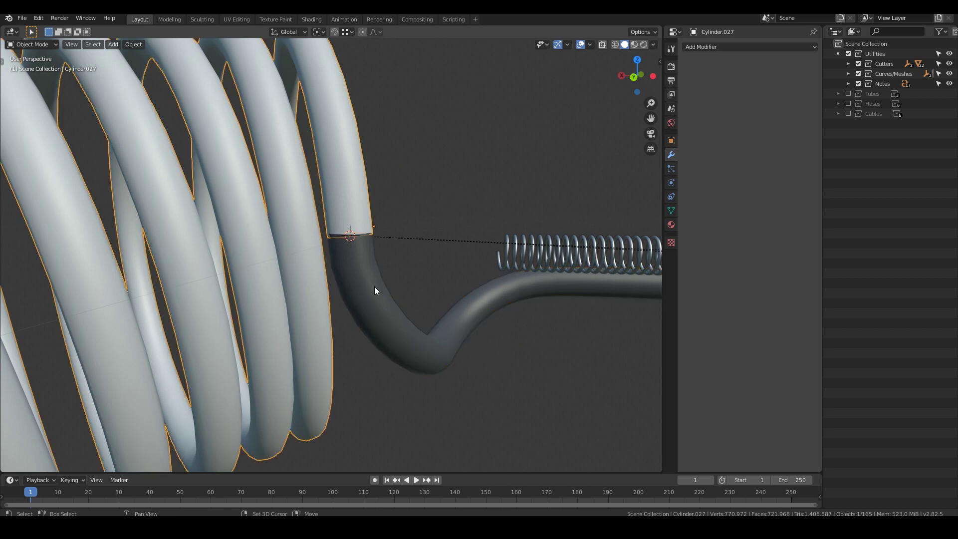
pyautogui.keyDown('shift'); pyautogui.click(374, 286); pyautogui.keyUp('shift')
pyautogui.click(360, 215)
pyautogui.keyDown('shift'); pyautogui.click(380, 292); pyautogui.keyUp('shift')
pyautogui.hotkey('ctrl', 'j')
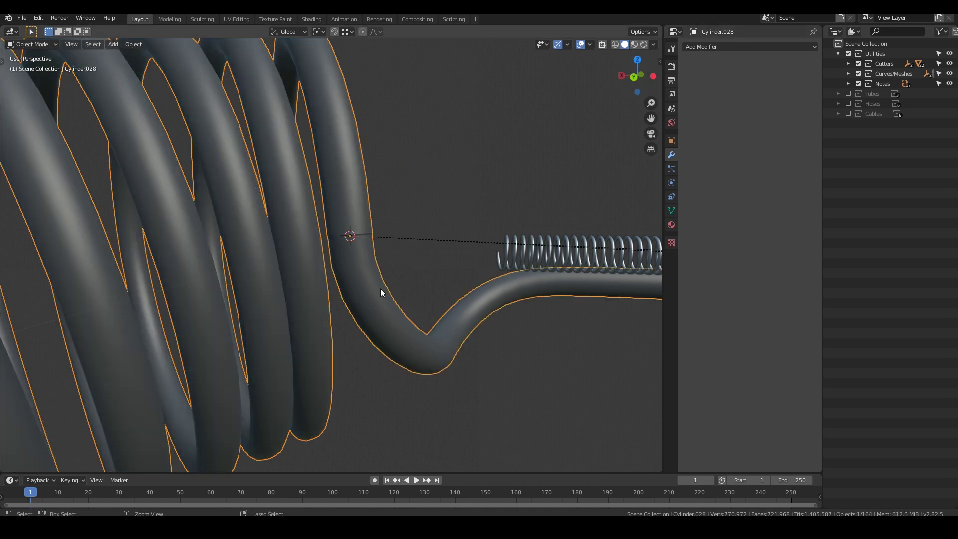
# - Slide the hose's end edge loop away from the coil end by a factor of 0.334 to open a gap
pyautogui.scroll(6, 349, 284)
pyautogui.press('Tab')
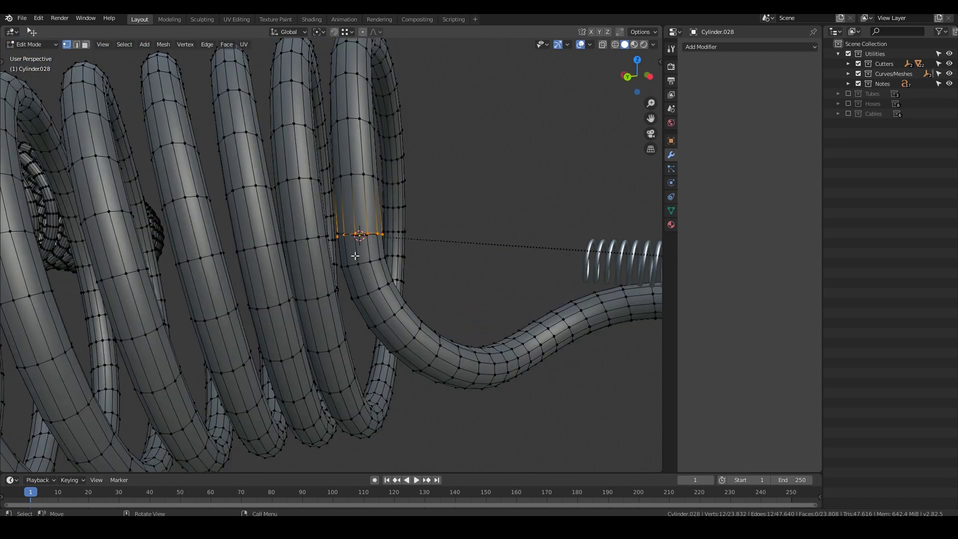
pyautogui.moveTo(354, 256); pyautogui.dragTo(298, 229, button='middle')
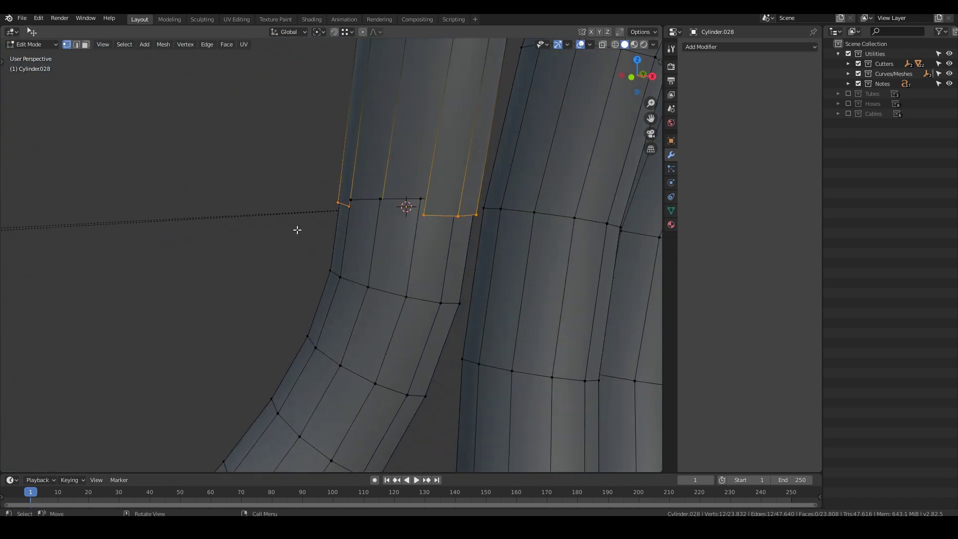
pyautogui.hotkey('alt', 'a')
pyautogui.moveTo(355, 223); pyautogui.dragTo(504, 215, button='middle')
pyautogui.keyDown('alt'); pyautogui.click(400, 208); pyautogui.keyUp('alt')
pyautogui.press('g')
pyautogui.press('g')
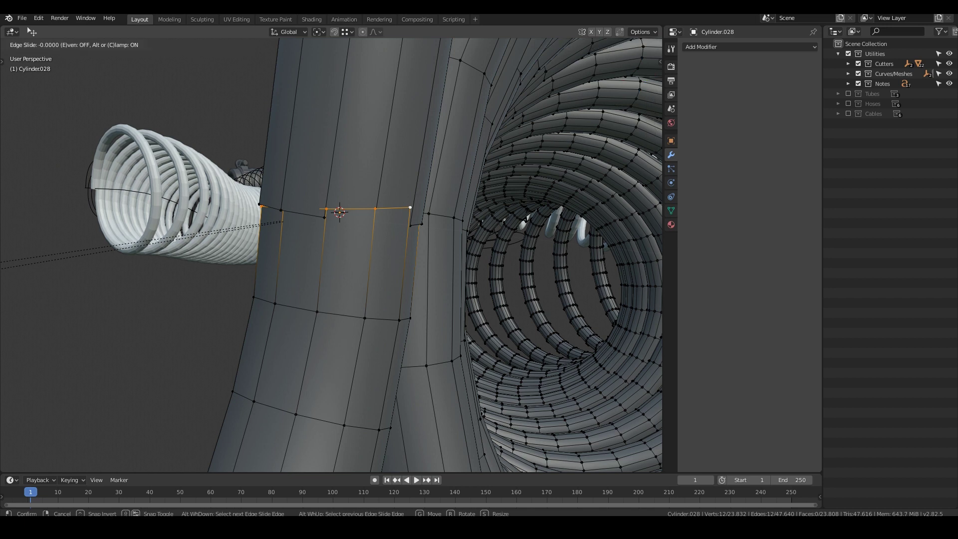
pyautogui.click(486, 337)
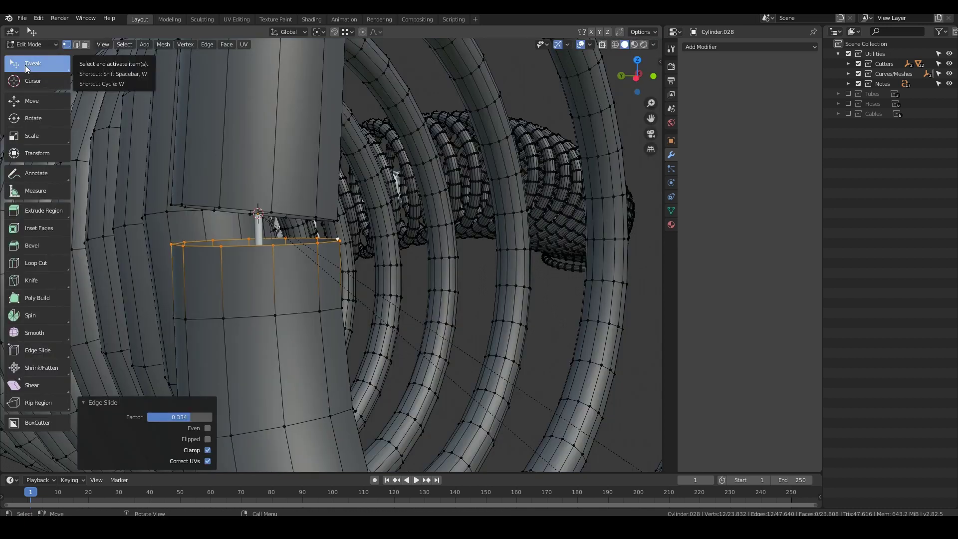
# - Enable vertex auto-merge and snap one vertex of the hose's open edge loop onto the matching vertex of the coil end
pyautogui.press('t')
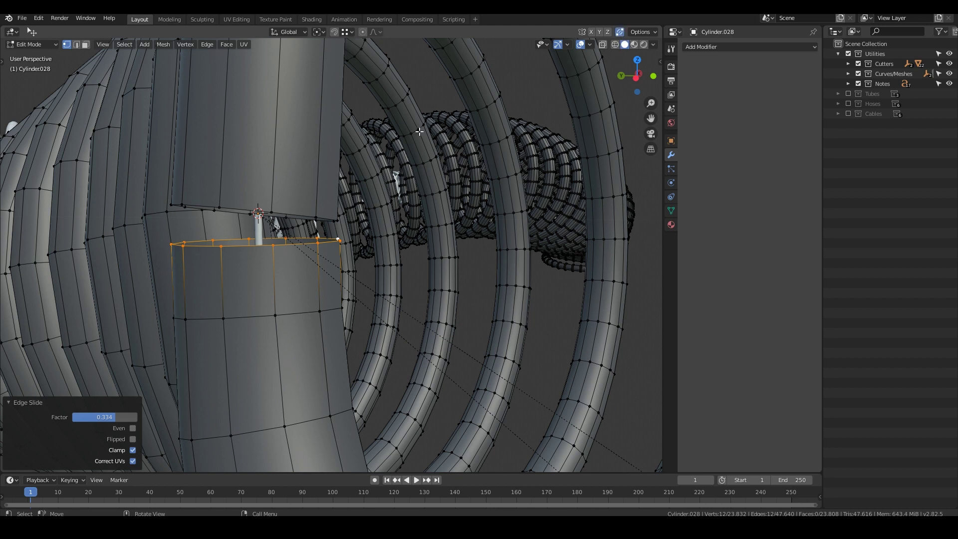
pyautogui.moveTo(237, 271); pyautogui.dragTo(218, 292, button='middle')
pyautogui.click(314, 256)
pyautogui.scroll(2, 313, 258)
pyautogui.moveTo(294, 284); pyautogui.dragTo(341, 239, button='middle')
pyautogui.press('g')
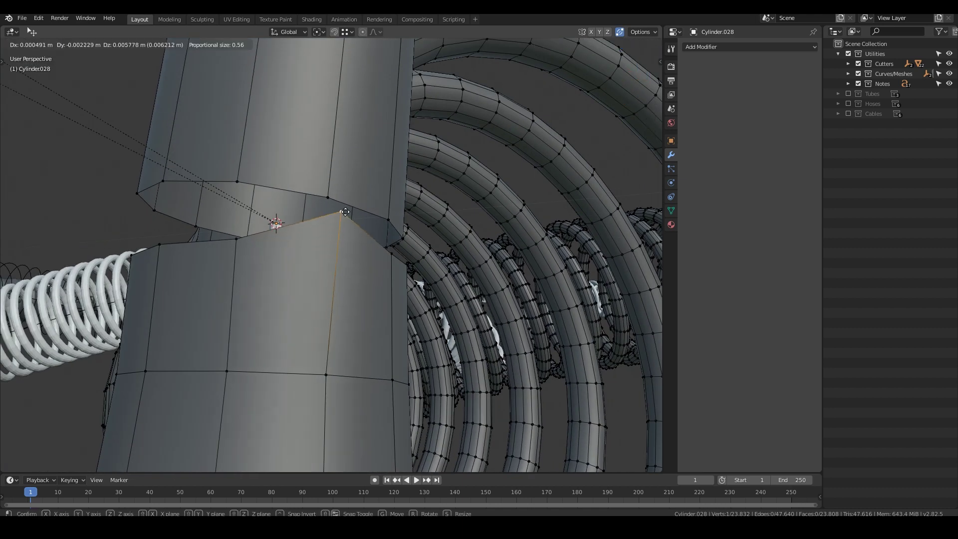
pyautogui.click(331, 198)
# - Snap and merge the remaining vertices of the hose's open loop onto the coil end's matching vertices, closing the seam
pyautogui.moveTo(353, 278); pyautogui.dragTo(427, 271, button='middle')
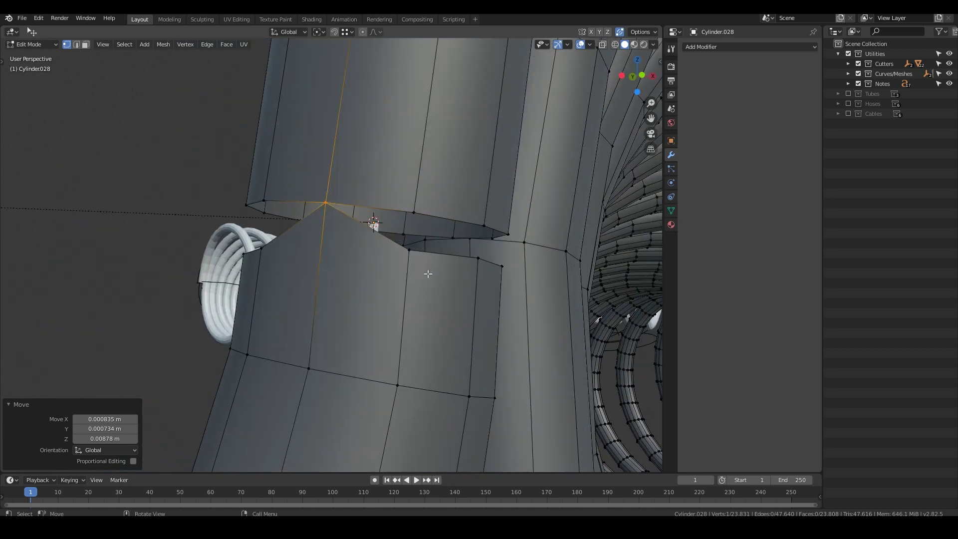
pyautogui.press('g')
pyautogui.moveTo(420, 214); pyautogui.dragTo(418, 214)
pyautogui.moveTo(420, 224); pyautogui.dragTo(346, 269, button='middle')
pyautogui.moveTo(480, 262); pyautogui.dragTo(467, 222)
pyautogui.moveTo(545, 265); pyautogui.dragTo(555, 212)
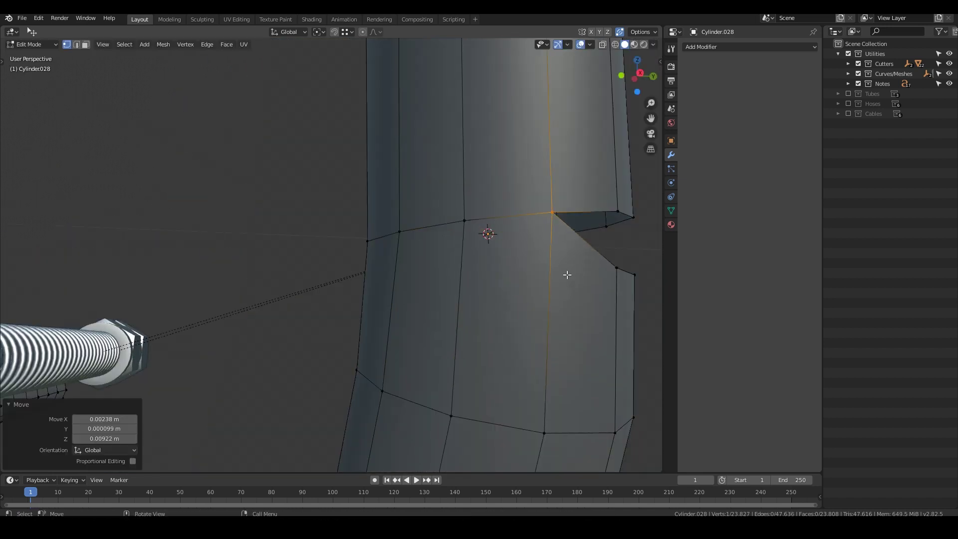
pyautogui.moveTo(224, 274); pyautogui.dragTo(374, 269, button='middle')
pyautogui.moveTo(372, 266); pyautogui.dragTo(330, 206)
pyautogui.moveTo(344, 269); pyautogui.dragTo(280, 275, button='middle')
pyautogui.moveTo(234, 240); pyautogui.dragTo(231, 167)
pyautogui.moveTo(230, 199); pyautogui.dragTo(52, 274, button='middle')
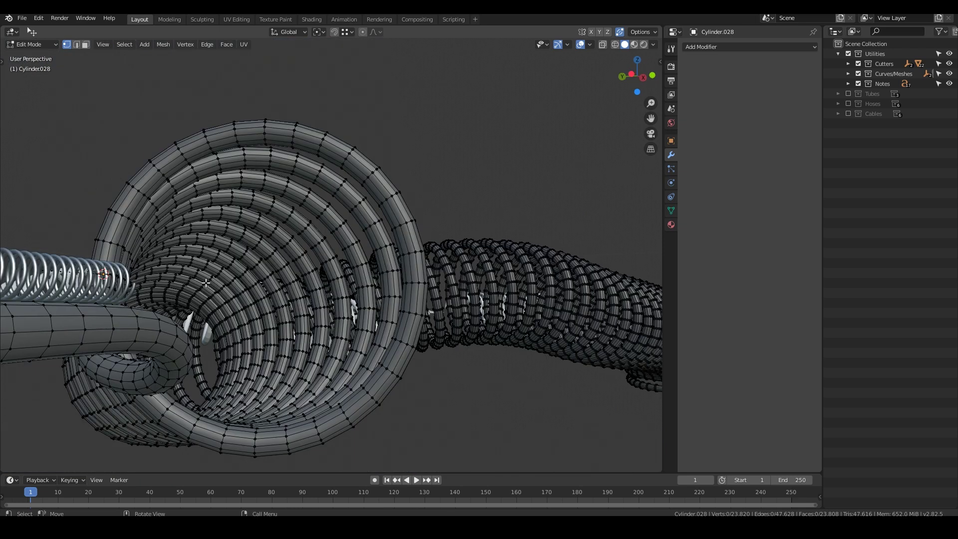
pyautogui.moveTo(206, 282); pyautogui.dragTo(372, 345, button='middle')
pyautogui.press('Tab')
# - Place the 3D cursor at the centre of the hose's free end edge loop
pyautogui.moveTo(258, 260); pyautogui.dragTo(247, 337)
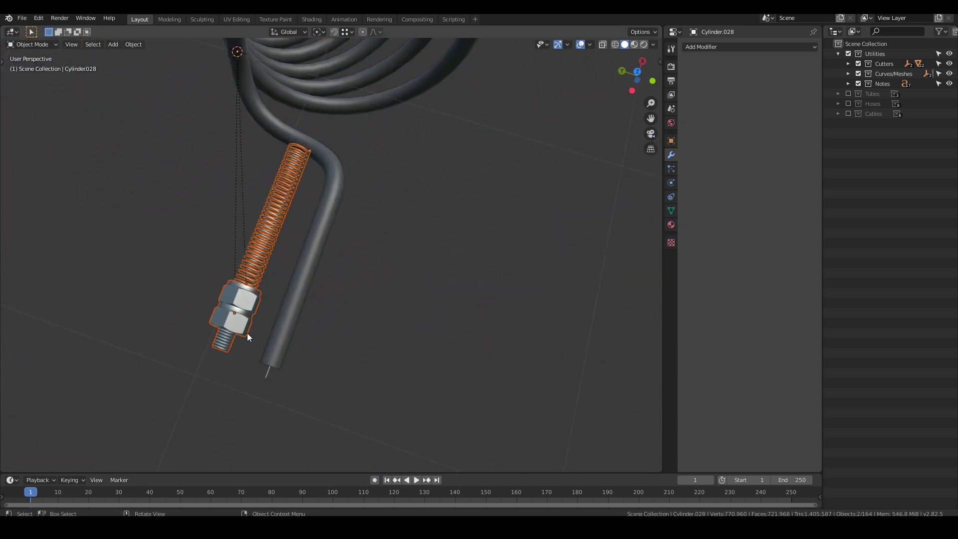
pyautogui.click(243, 283)
pyautogui.scroll(4, 233, 240)
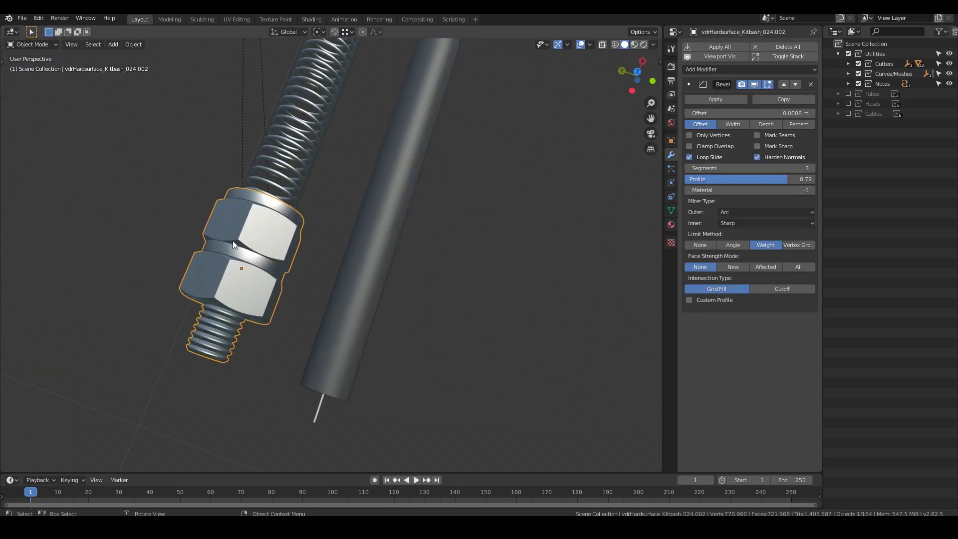
pyautogui.click(351, 371)
pyautogui.press('Tab')
pyautogui.moveTo(351, 371); pyautogui.dragTo(439, 344, button='middle')
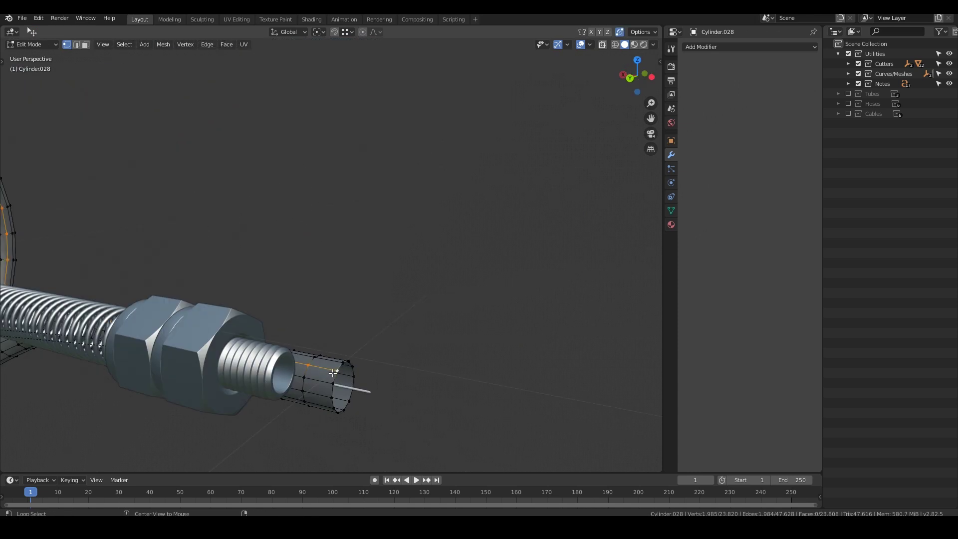
pyautogui.hotkey('shift', 's')
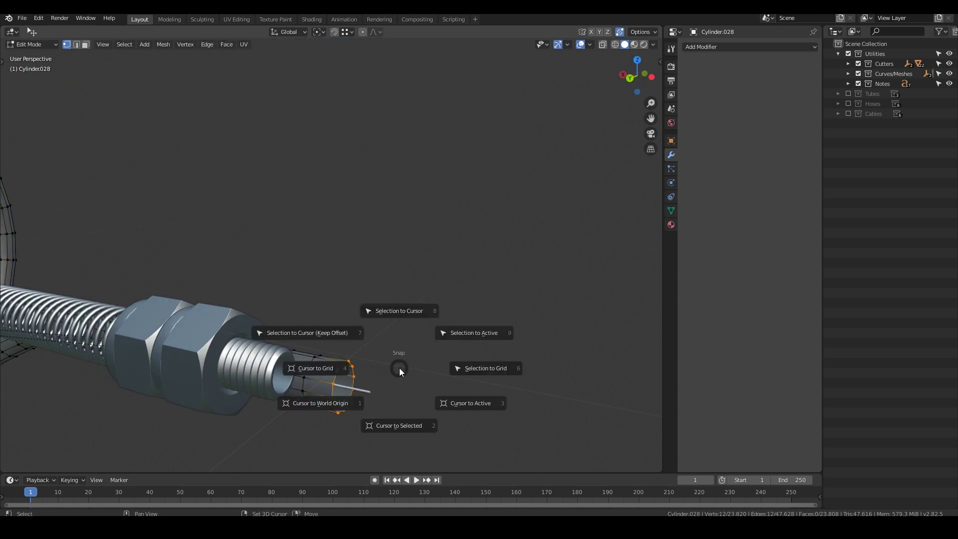
pyautogui.click(400, 425)
# - Snap the threaded hex connector to the 3D cursor at the hose's free end
pyautogui.press('Tab')
pyautogui.click(286, 361)
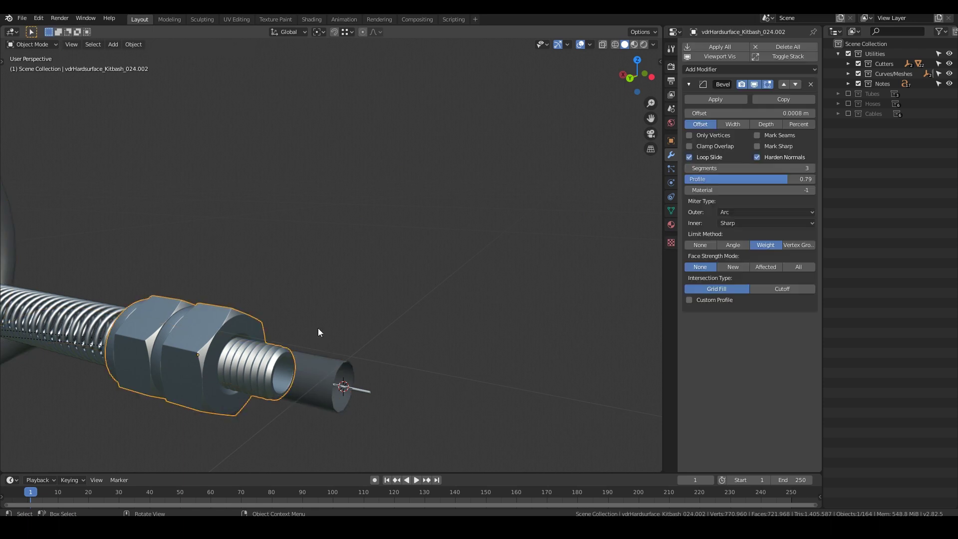
pyautogui.scroll(-4, 318, 332)
pyautogui.scroll(3, 319, 334)
pyautogui.moveTo(319, 334)
pyautogui.mouseDown(button='middle')
pyautogui.moveTo(415, 306)
pyautogui.moveTo(299, 331)
pyautogui.moveTo(340, 334)
pyautogui.moveTo(329, 335)
pyautogui.mouseUp(button='middle')
pyautogui.hotkey('shift', 's')
pyautogui.click(349, 272)
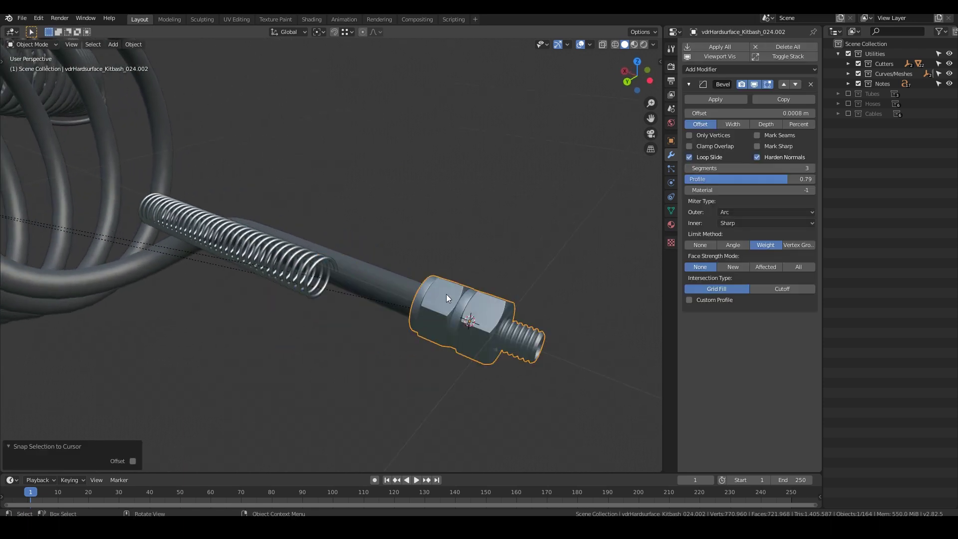
# - Snap the thin spring coil to the 3D cursor and move it 0.0867 m along X, behind the connector
pyautogui.moveTo(446, 294); pyautogui.dragTo(379, 265, button='middle')
pyautogui.click(424, 206)
pyautogui.hotkey('shift', 's')
pyautogui.click(388, 209)
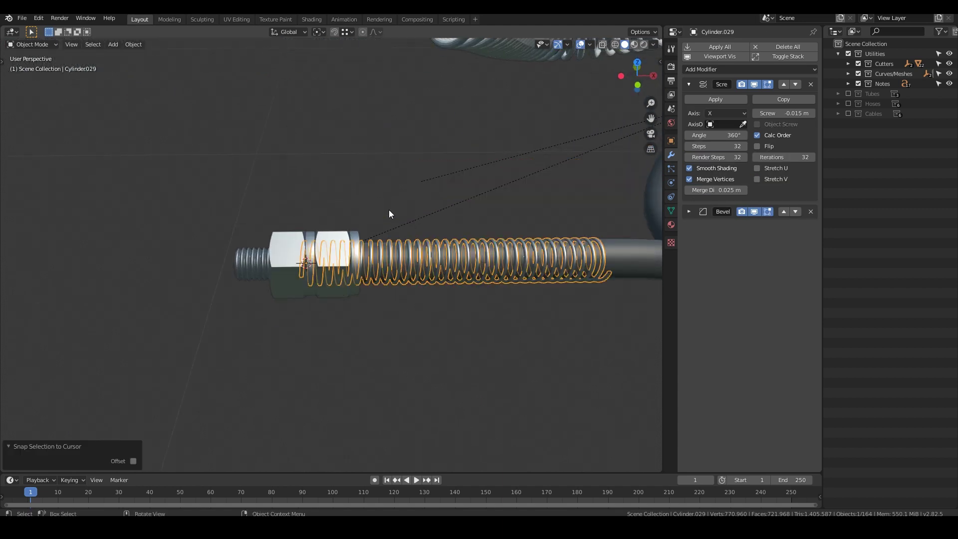
pyautogui.moveTo(388, 210); pyautogui.dragTo(345, 294, button='middle')
pyautogui.press('g')
pyautogui.press('x')
pyautogui.click(423, 301)
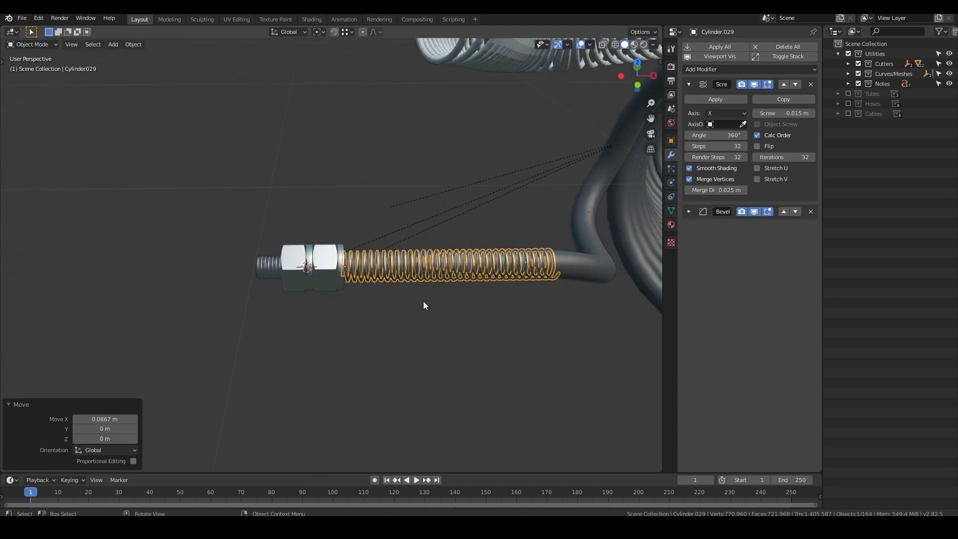
pyautogui.click(422, 301)
# - Trackball-rotate the hex connector slightly to align it with the hose and spring
pyautogui.moveTo(423, 301); pyautogui.dragTo(334, 334, button='middle')
pyautogui.scroll(2, 347, 273)
pyautogui.click(301, 269)
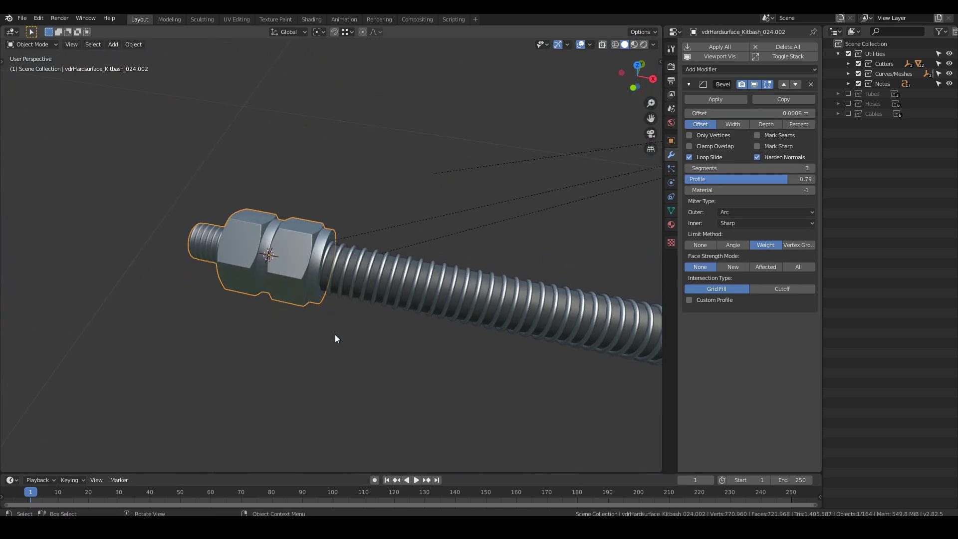
pyautogui.press('r')
pyautogui.press('r')
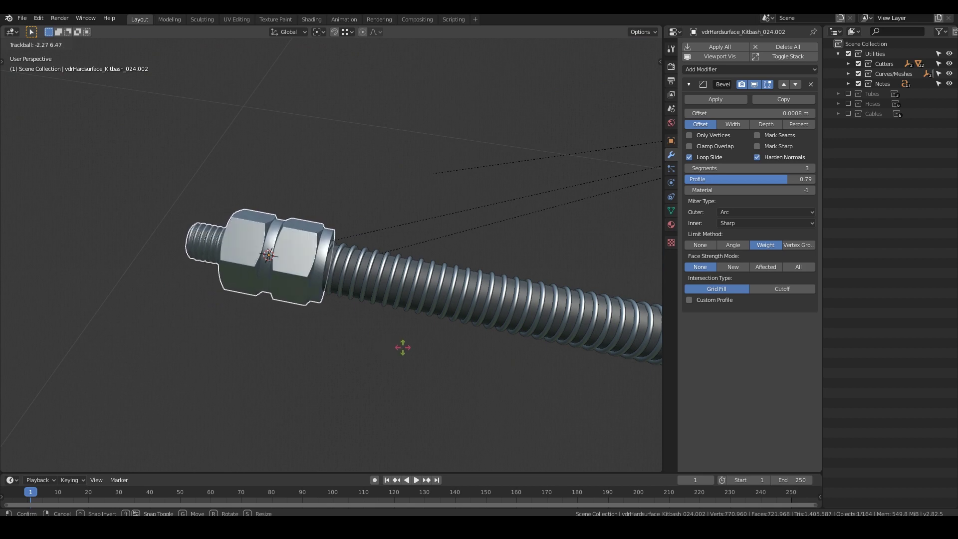
pyautogui.click(402, 346)
# - Review the coil with its fitted connector hose and the spare connector hoses beside the other coil
pyautogui.moveTo(402, 346); pyautogui.dragTo(247, 340, button='middle')
pyautogui.scroll(-10, 268, 302)
pyautogui.click(277, 319)
pyautogui.scroll(-5, 247, 339)
pyautogui.keyDown('shift'); pyautogui.moveTo(449, 287); pyautogui.dragTo(203, 292, button='middle'); pyautogui.keyUp('shift')
pyautogui.scroll(7, 420, 277)
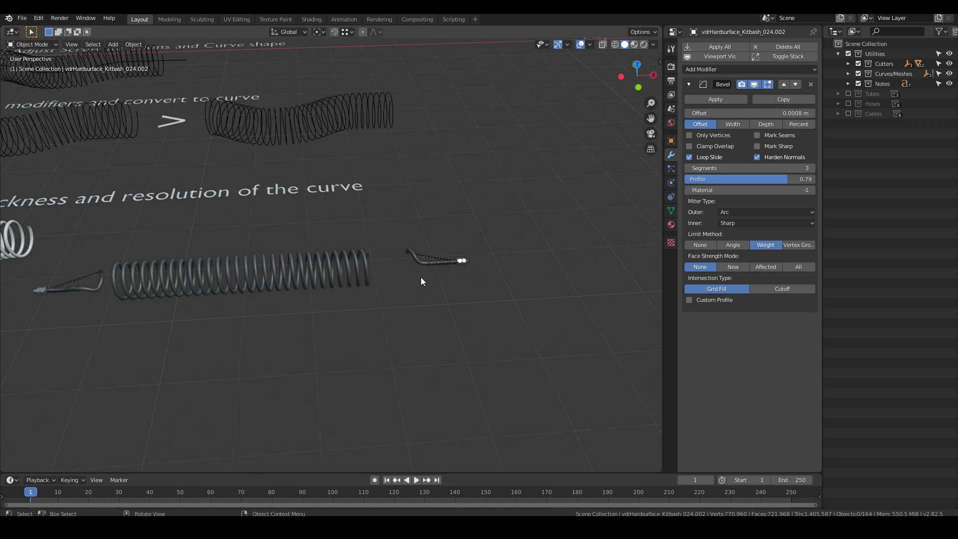
pyautogui.moveTo(454, 249); pyautogui.dragTo(452, 246)
pyautogui.click(452, 249)
pyautogui.moveTo(405, 258); pyautogui.dragTo(501, 252, button='middle')
pyautogui.click(500, 253)
pyautogui.scroll(-4, 501, 253)
pyautogui.moveTo(232, 416); pyautogui.dragTo(388, 143, button='middle')
pyautogui.scroll(5, 440, 202)
# - Inspect the zip ties on the cable bundle and their Bevel, Array, Simple Deform and Curve modifiers
pyautogui.click(529, 315)
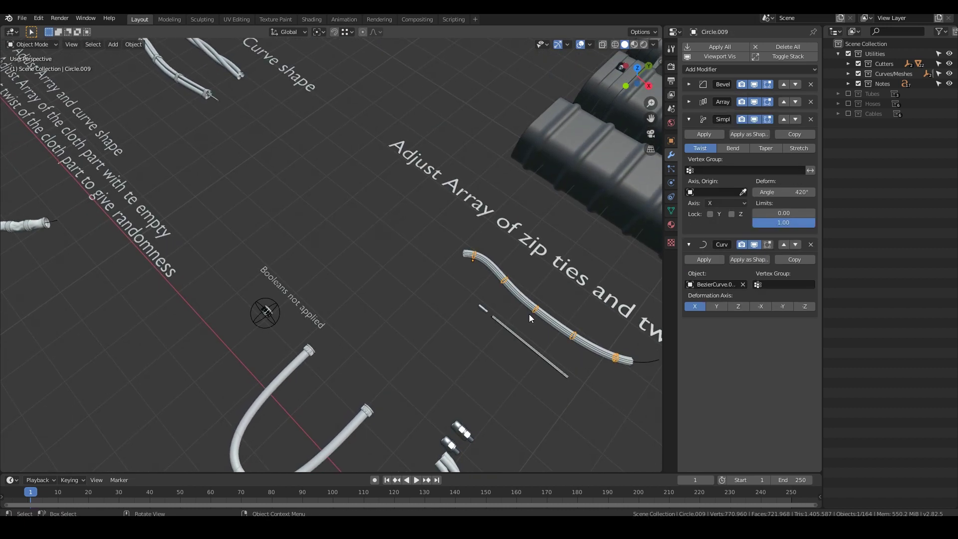
pyautogui.scroll(7, 528, 313)
pyautogui.moveTo(414, 299); pyautogui.dragTo(285, 283, button='middle')
pyautogui.click(300, 283)
pyautogui.scroll(2, 434, 324)
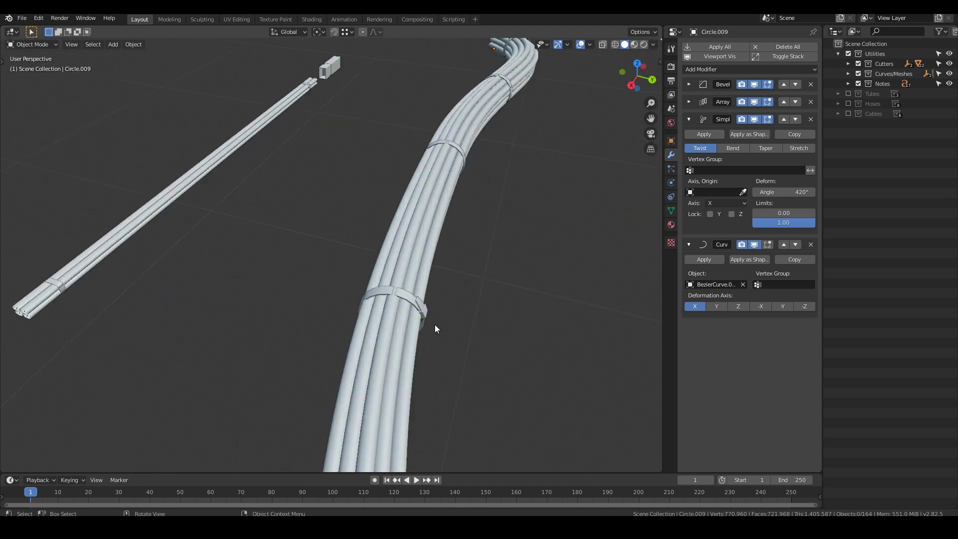
pyautogui.moveTo(434, 324); pyautogui.dragTo(424, 299, button='middle')
pyautogui.scroll(-7, 579, 289)
# - Move an outer cable's control point between two zip ties -0.00412 m in X, 0.0208 m in Y and 0.0452 m in Z
pyautogui.click(481, 307)
pyautogui.scroll(-4, 511, 276)
pyautogui.scroll(4, 352, 325)
pyautogui.press('Tab')
pyautogui.scroll(2, 456, 318)
pyautogui.scroll(-2, 525, 286)
pyautogui.moveTo(525, 287); pyautogui.dragTo(420, 328, button='middle')
pyautogui.click(414, 272)
pyautogui.keyDown('shift'); pyautogui.moveTo(493, 332); pyautogui.dragTo(468, 315, button='middle'); pyautogui.keyUp('shift')
pyautogui.press('g')
pyautogui.click(462, 288)
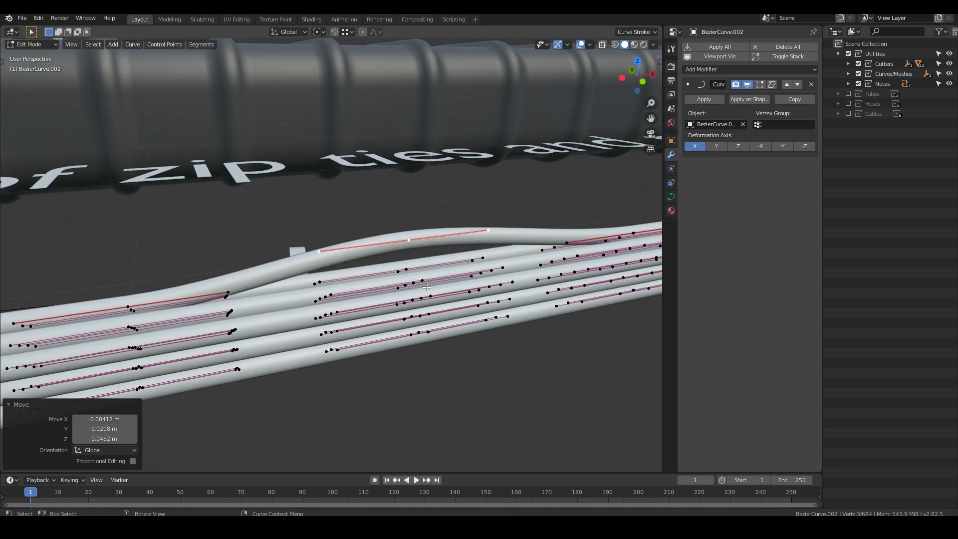
# - Move a control point on another cable in the bundle so it bulges between the zip ties
pyautogui.click(424, 284)
pyautogui.moveTo(414, 298); pyautogui.dragTo(496, 310, button='middle')
pyautogui.press('g')
pyautogui.click(524, 309)
pyautogui.moveTo(419, 257); pyautogui.dragTo(501, 227, button='middle')
pyautogui.click(500, 280)
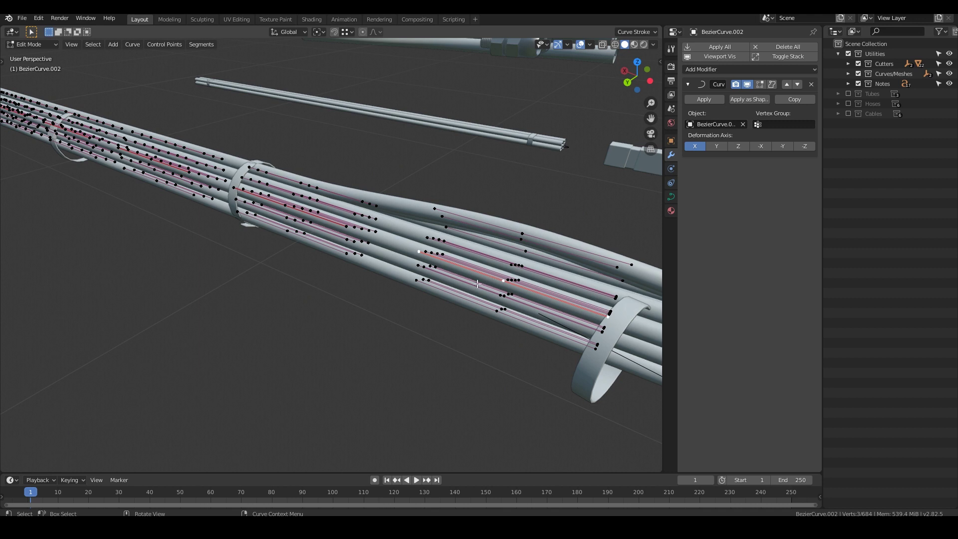
pyautogui.moveTo(478, 284); pyautogui.dragTo(387, 334, button='middle')
pyautogui.click(376, 329)
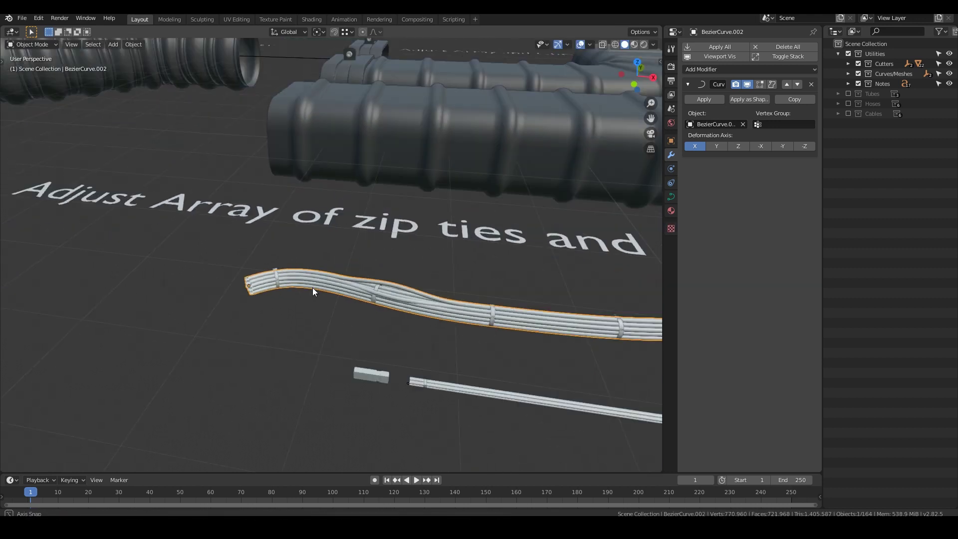
# - Inspect the zip-tied bundle's open end and the bevel object settings of the separate straight four-cable piece
pyautogui.moveTo(312, 287); pyautogui.dragTo(518, 349, button='middle')
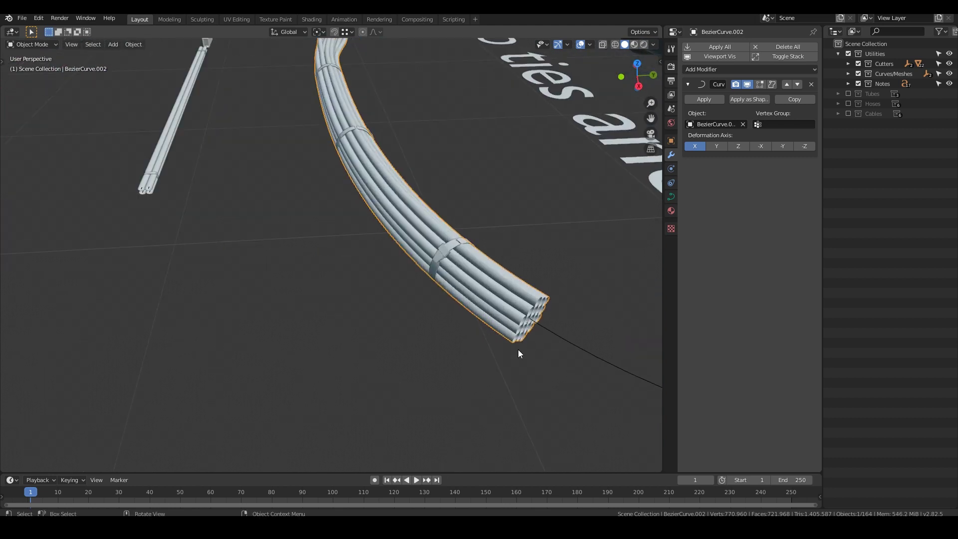
pyautogui.scroll(-5, 517, 349)
pyautogui.scroll(4, 486, 327)
pyautogui.moveTo(409, 336); pyautogui.dragTo(409, 337)
pyautogui.moveTo(409, 337); pyautogui.dragTo(420, 270, button='middle')
pyautogui.moveTo(438, 304); pyautogui.dragTo(522, 288, button='middle')
pyautogui.hotkey('alt', 'a')
pyautogui.scroll(-5, 521, 308)
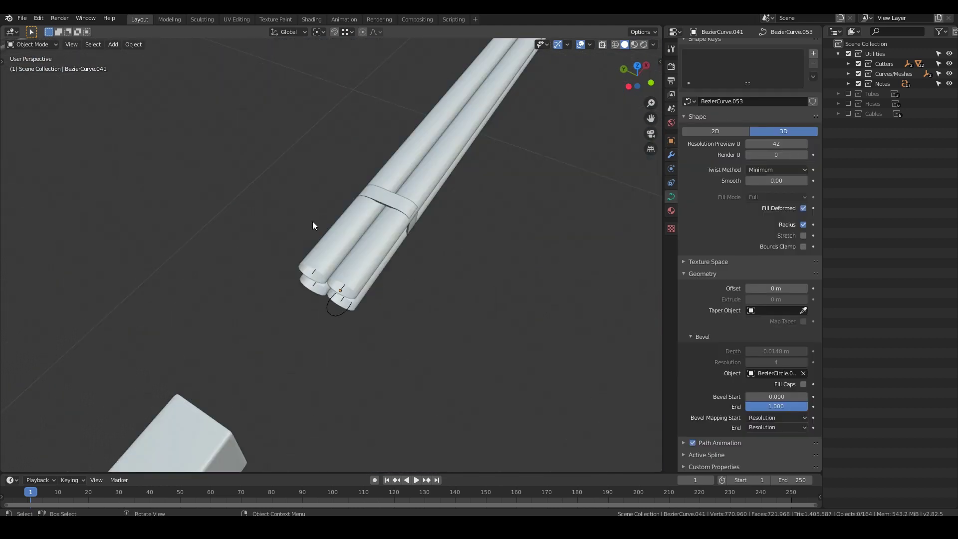
pyautogui.moveTo(313, 223); pyautogui.dragTo(320, 313, button='middle')
pyautogui.click(320, 312)
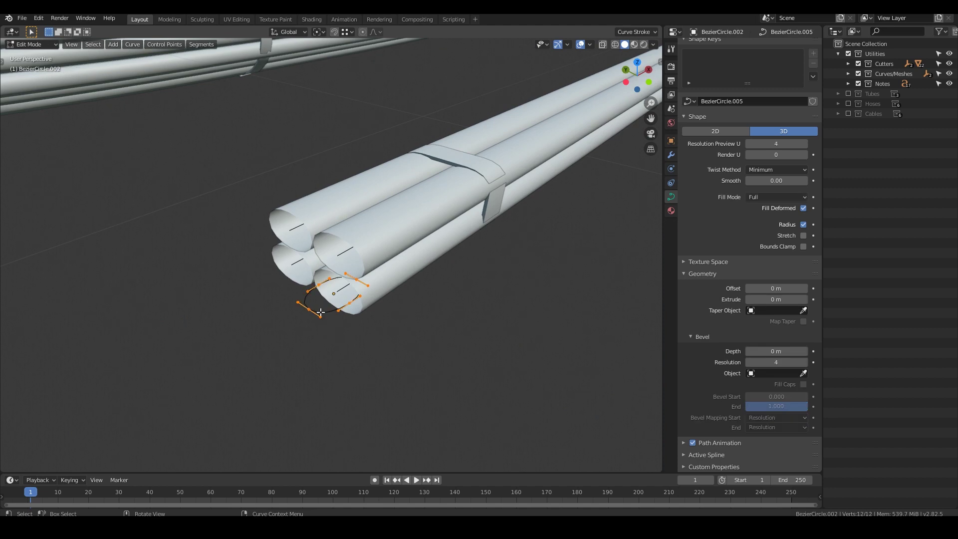
pyautogui.click(393, 235)
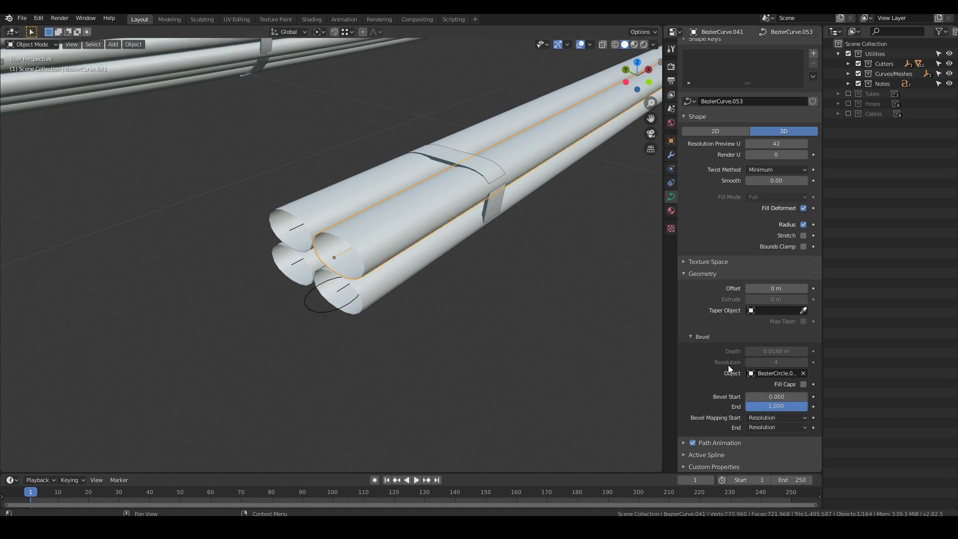
# - Try moving a control point of the bevel profile circle along Y to reshape the cables' cross-section
pyautogui.click(303, 308)
pyautogui.click(318, 285)
pyautogui.scroll(2, 322, 289)
pyautogui.moveTo(322, 289); pyautogui.dragTo(359, 301, button='middle')
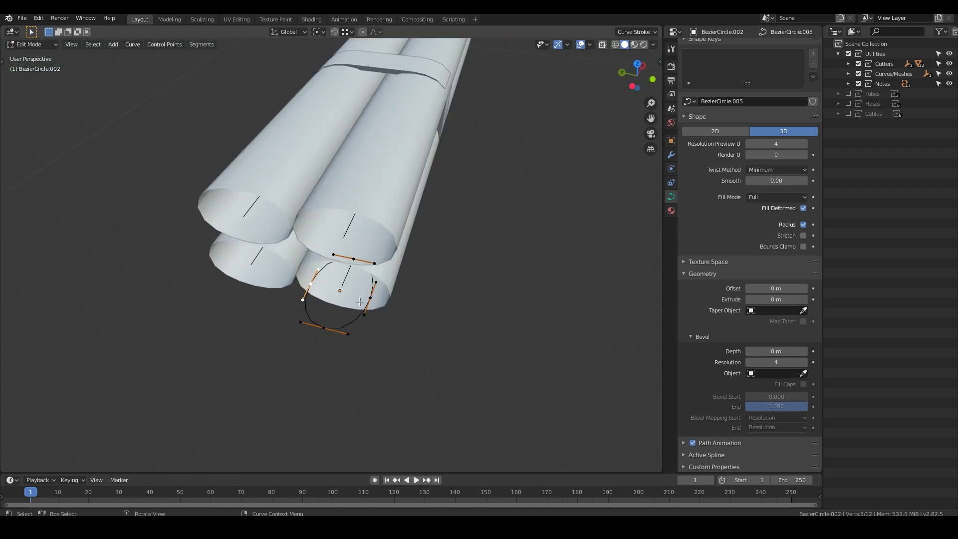
pyautogui.press('g')
pyautogui.press('y')
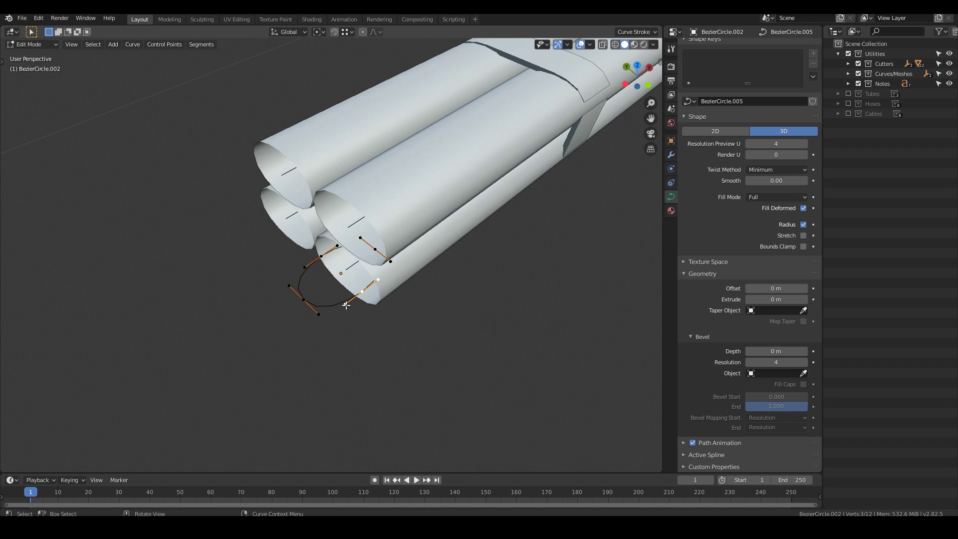
pyautogui.scroll(-3, 402, 246)
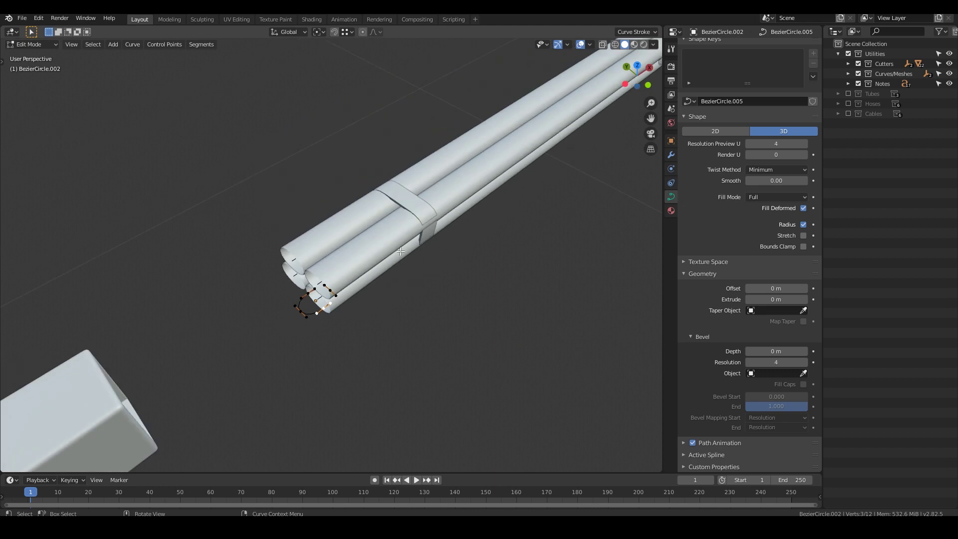
# - Exit the bevel profile's edit mode and delete the straight four-cable copy with its zip tie
pyautogui.scroll(-8, 395, 243)
pyautogui.keyDown('shift'); pyautogui.moveTo(474, 190); pyautogui.dragTo(444, 270, button='middle'); pyautogui.keyUp('shift')
pyautogui.scroll(2, 430, 230)
pyautogui.press('Tab')
pyautogui.scroll(-2, 429, 229)
pyautogui.press('Delete')
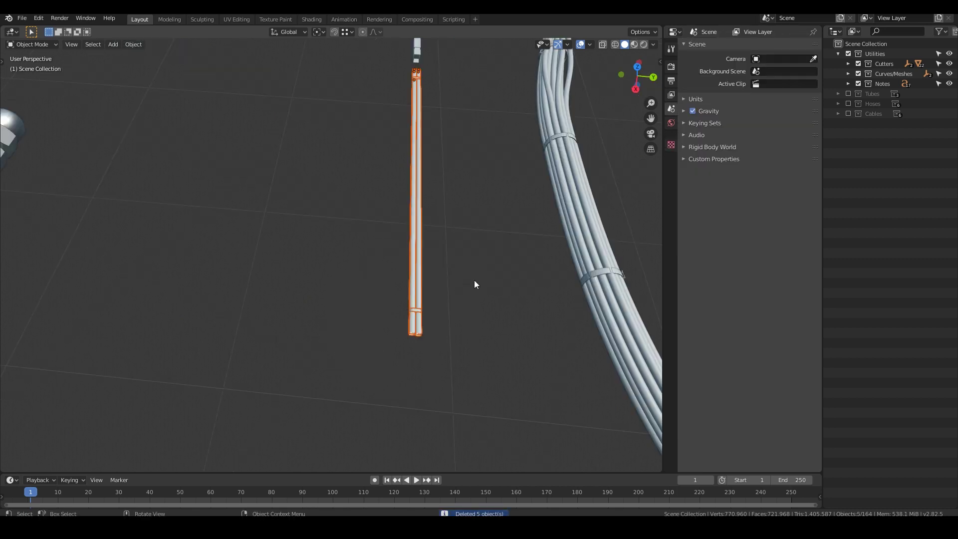
# - Duplicate the remaining straight four-cable bundle and place the copy about 1.1 m away in negative Y
pyautogui.hotkey('shift', 'd')
pyautogui.press('y')
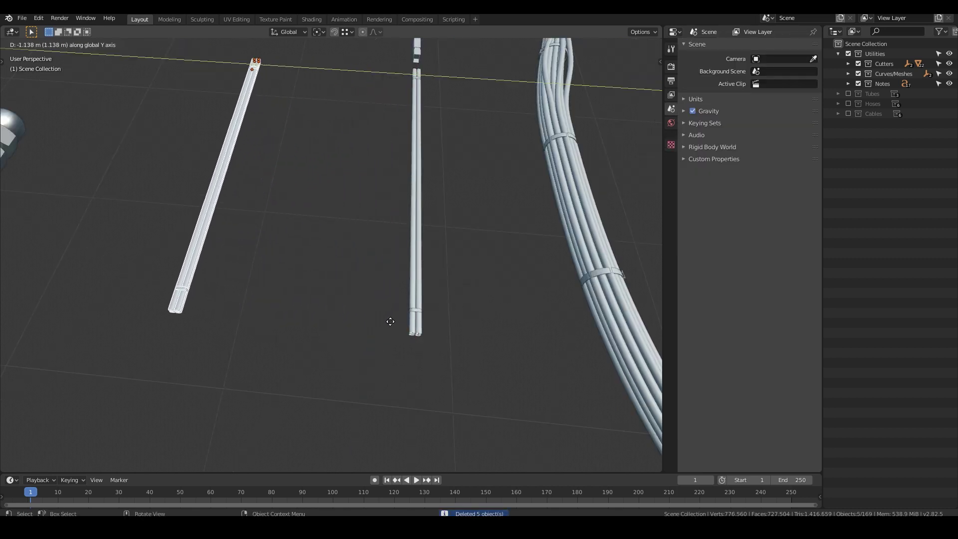
pyautogui.click(379, 332)
# - Isolate the duplicated straight cable bundle and its zip tie in local view
pyautogui.moveTo(379, 332); pyautogui.dragTo(325, 277, button='middle')
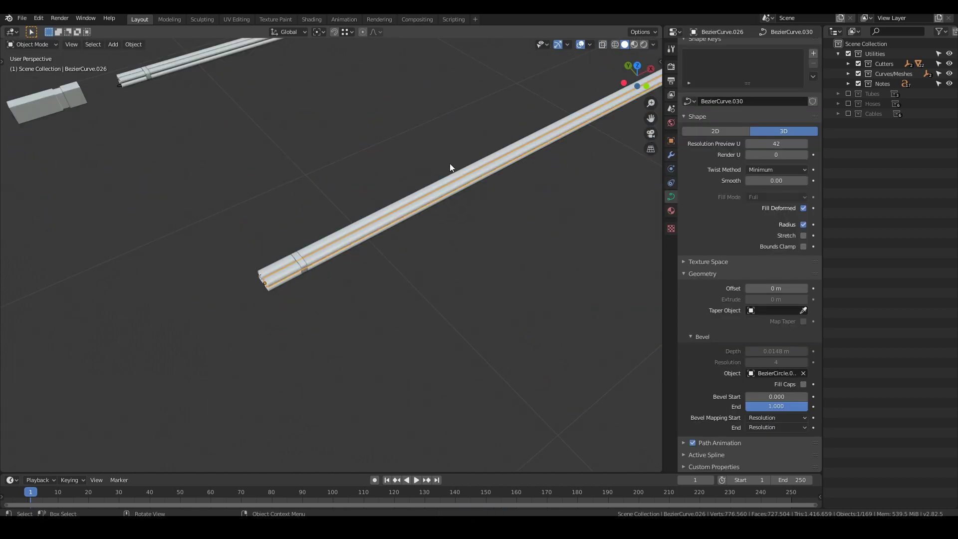
pyautogui.click(373, 233)
pyautogui.moveTo(373, 237); pyautogui.dragTo(479, 269, button='middle')
pyautogui.press('Tab')
pyautogui.scroll(1, 462, 287)
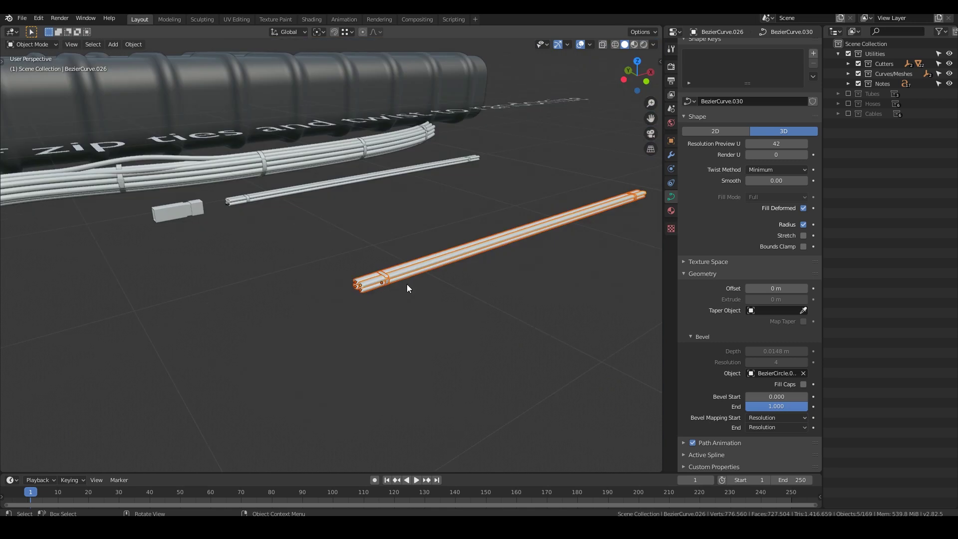
pyautogui.moveTo(406, 284); pyautogui.dragTo(366, 269, button='middle')
pyautogui.press('/')
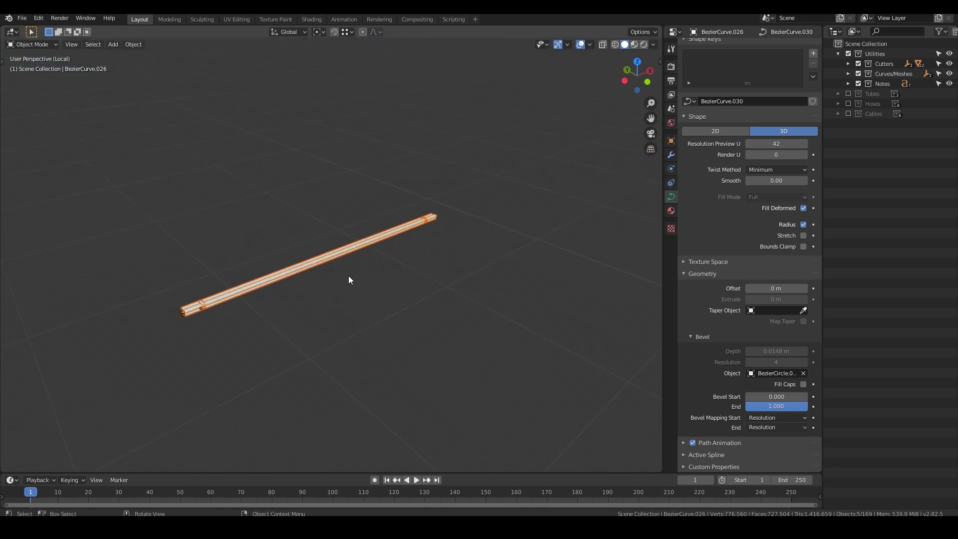
# - Raise the middle control points of all four cables about 0.37 m along Z to arch the bundle
pyautogui.scroll(2, 349, 280)
pyautogui.press('Tab')
pyautogui.keyDown('shift'); pyautogui.moveTo(273, 312); pyautogui.dragTo(320, 250, button='middle'); pyautogui.keyUp('shift')
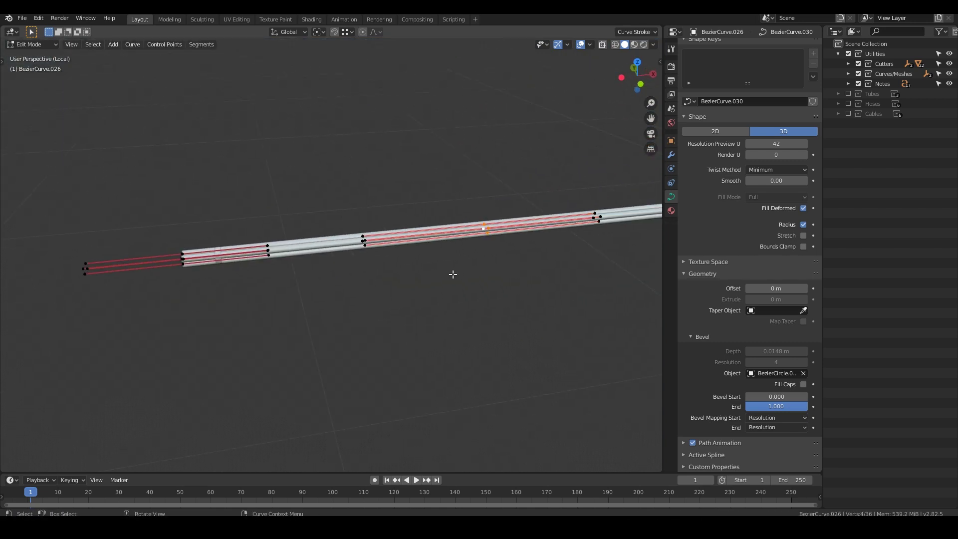
pyautogui.press('g')
pyautogui.press('z')
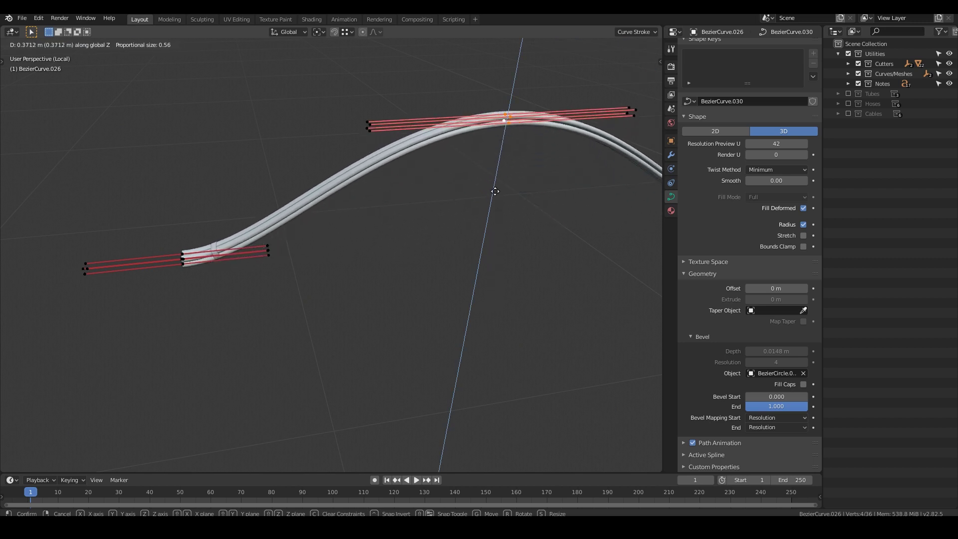
pyautogui.click(498, 193)
pyautogui.moveTo(499, 192); pyautogui.dragTo(517, 173, button='middle')
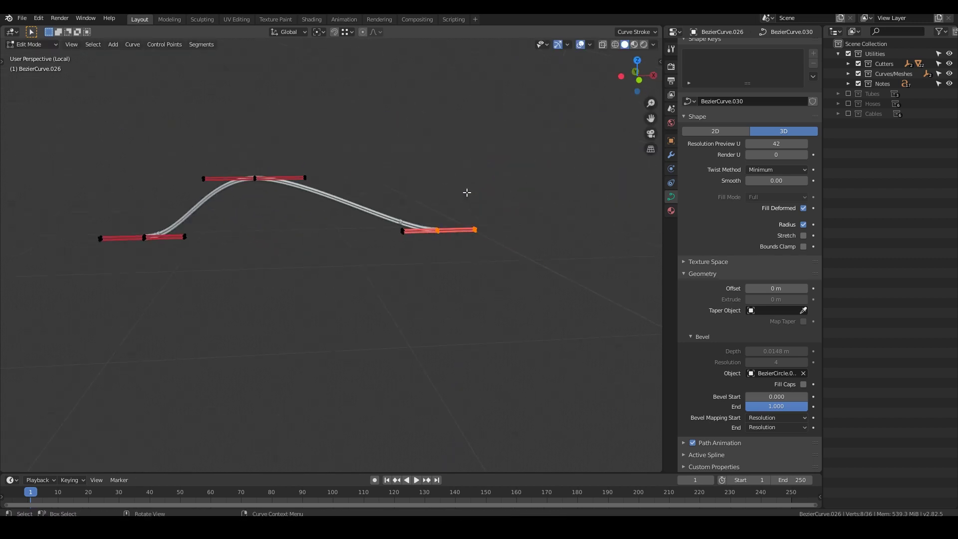
# - Rotate the cables' far end control points 90° about Y and shift them along X so the end hangs down
pyautogui.write('ry90')
pyautogui.press('Return')
pyautogui.press('g')
pyautogui.press('x')
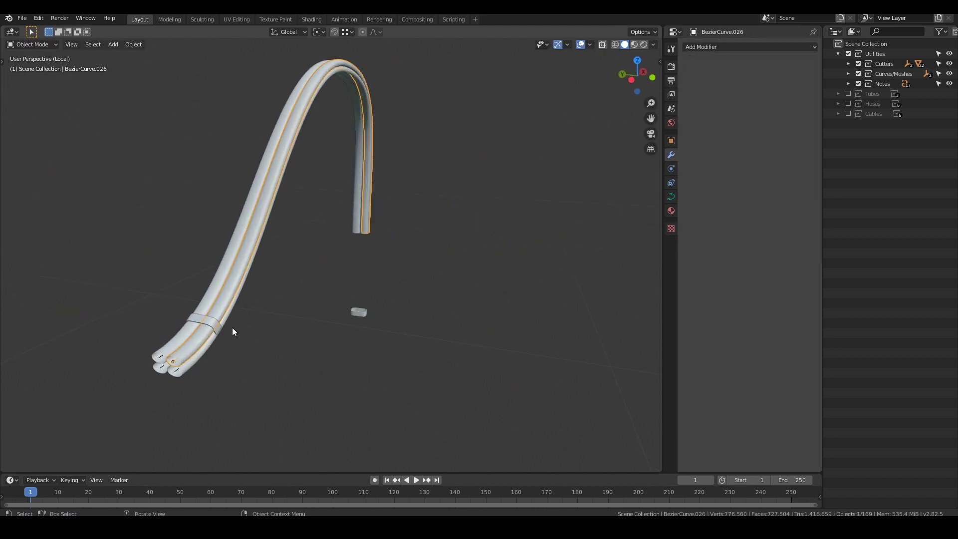
# - Set the zip tie's Array modifier to a count of 3 with a relative X offset of 39.790
pyautogui.click(218, 325)
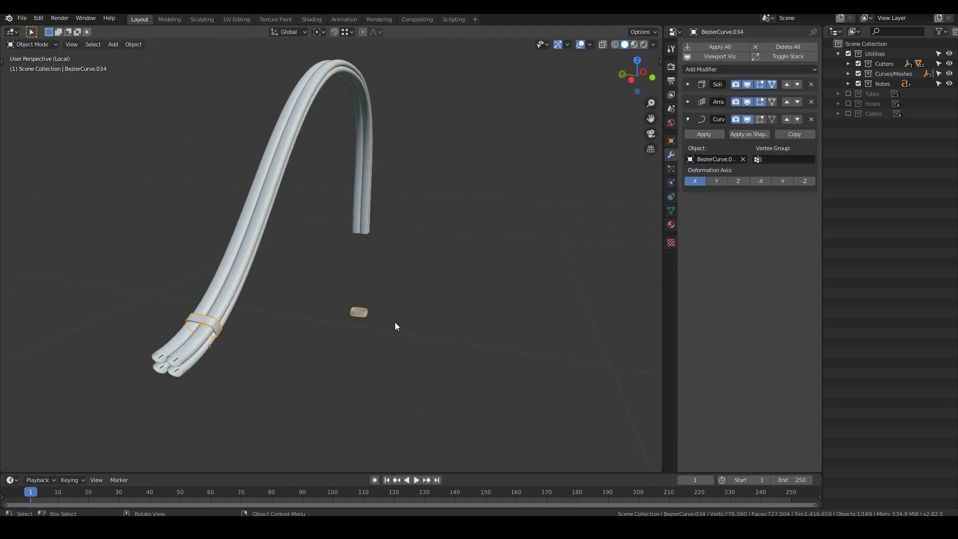
pyautogui.click(688, 102)
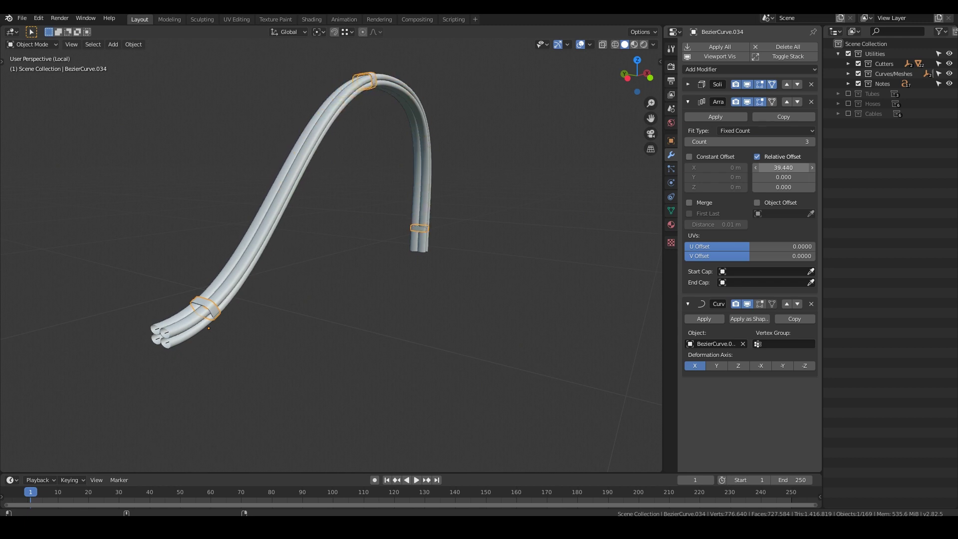
pyautogui.moveTo(220, 254); pyautogui.dragTo(262, 261, button='middle')
# - Subdivide one outer cable's curve between its top control point and the hanging end
pyautogui.click(273, 202)
pyautogui.press('Tab')
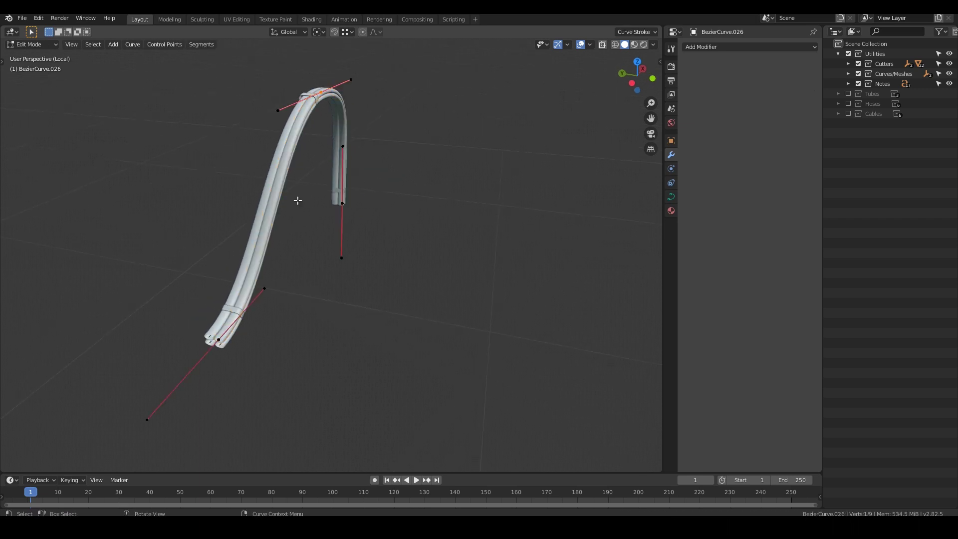
pyautogui.moveTo(298, 196); pyautogui.dragTo(369, 130, button='middle')
pyautogui.press('Tab')
pyautogui.press('Tab')
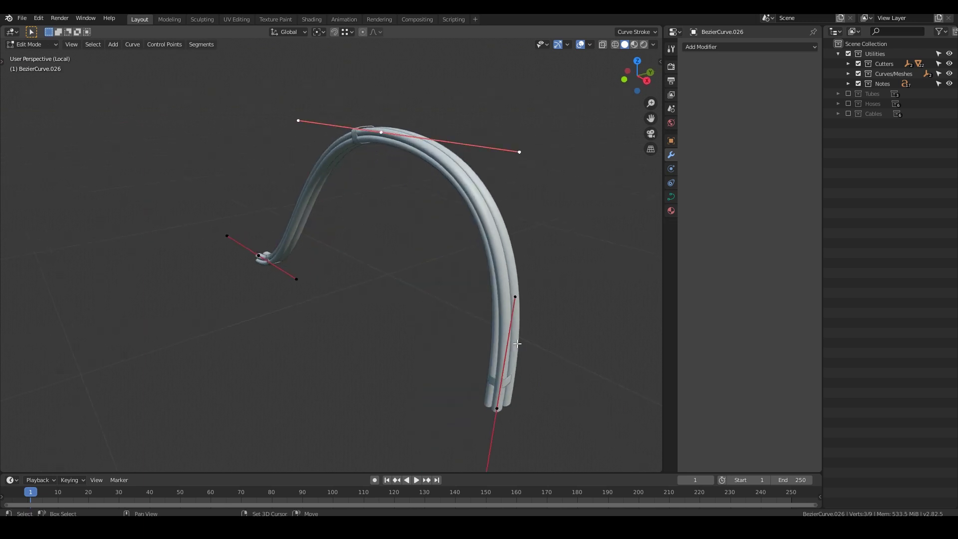
pyautogui.moveTo(451, 216); pyautogui.dragTo(533, 245, button='middle')
pyautogui.rightClick(408, 219)
pyautogui.click(408, 219)
# - Move the cable's new control point -0.00818 m in X, -0.0392 m in Y and 0.0183 m in Z
pyautogui.click(433, 194)
pyautogui.press('g')
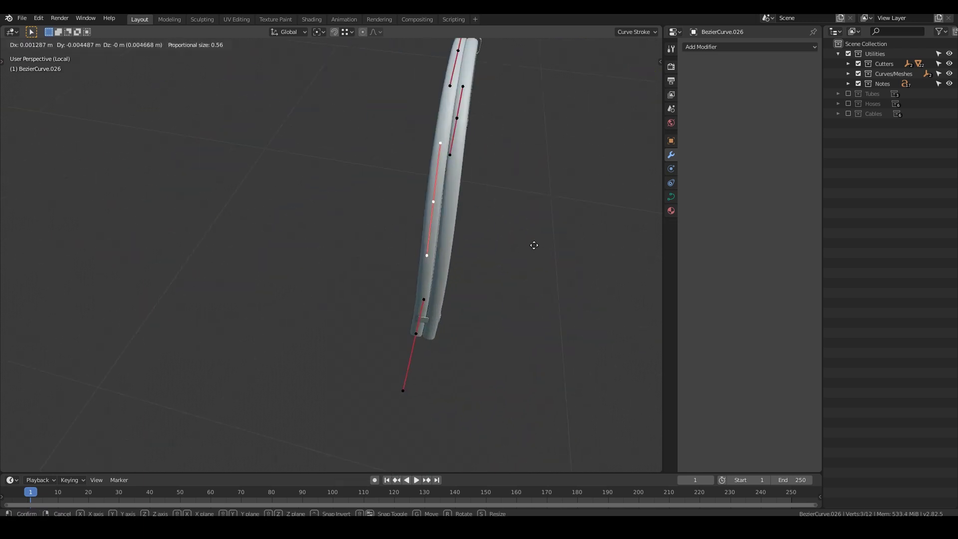
pyautogui.click(521, 232)
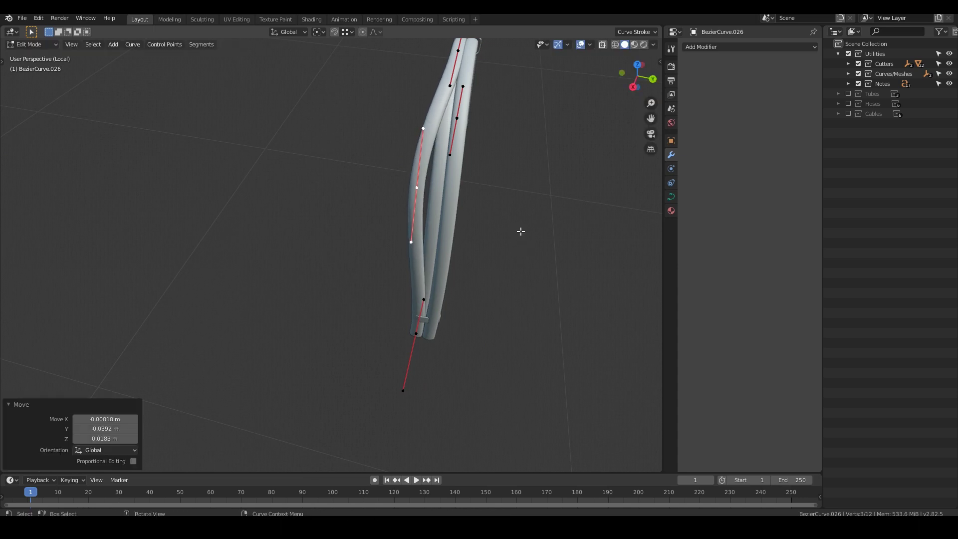
# - Subdivide the outer cable on the bundle's other side between its top and hanging-end control points
pyautogui.moveTo(468, 205); pyautogui.dragTo(404, 314, button='middle')
pyautogui.press('Tab')
pyautogui.click(453, 184)
pyautogui.press('Tab')
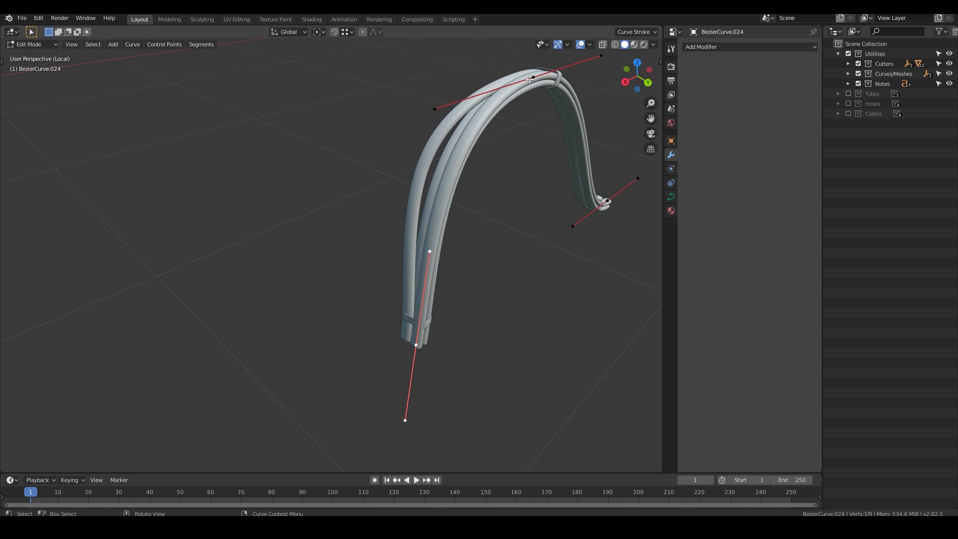
pyautogui.keyDown('shift'); pyautogui.click(531, 78); pyautogui.keyUp('shift')
pyautogui.rightClick(530, 79)
pyautogui.click(529, 79)
# - Move only this cable's new control point outward so it bulges between the zip ties
pyautogui.moveTo(426, 164); pyautogui.dragTo(500, 233, button='middle')
pyautogui.press('g')
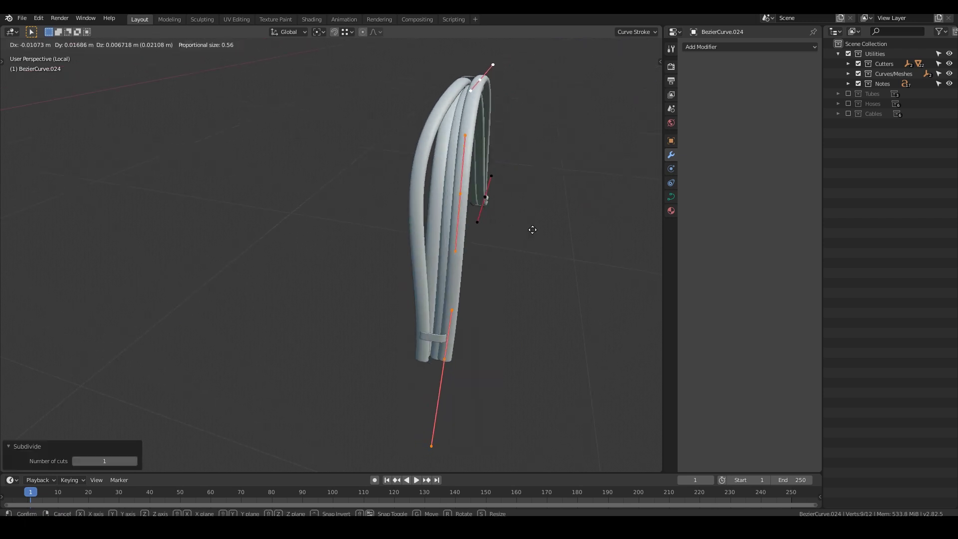
pyautogui.rightClick(531, 230)
pyautogui.click(454, 202)
pyautogui.moveTo(459, 201); pyautogui.dragTo(346, 175, button='middle')
pyautogui.press('g')
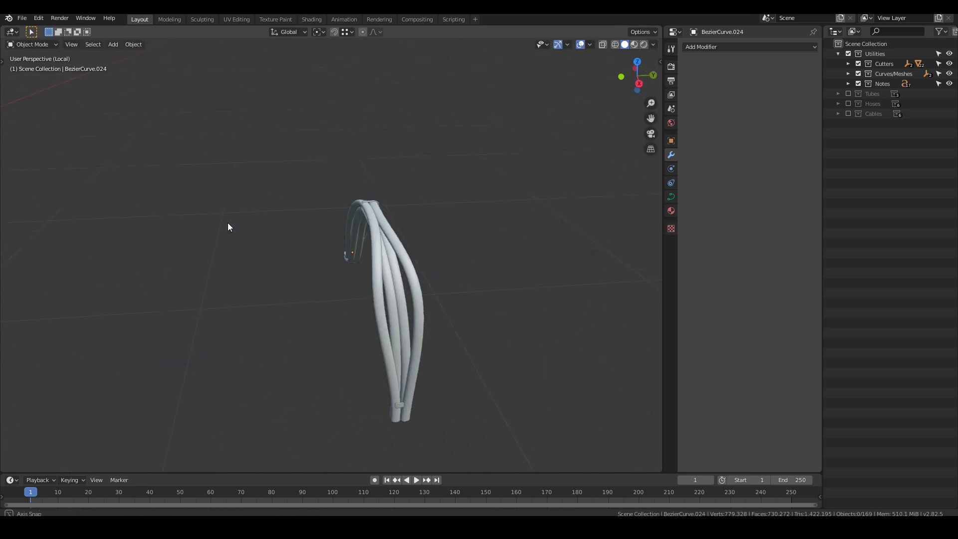
# - Apply all modifiers on the arrayed zip ties of the curved bundle
pyautogui.moveTo(228, 227); pyautogui.dragTo(243, 369, button='middle')
pyautogui.scroll(5, 243, 364)
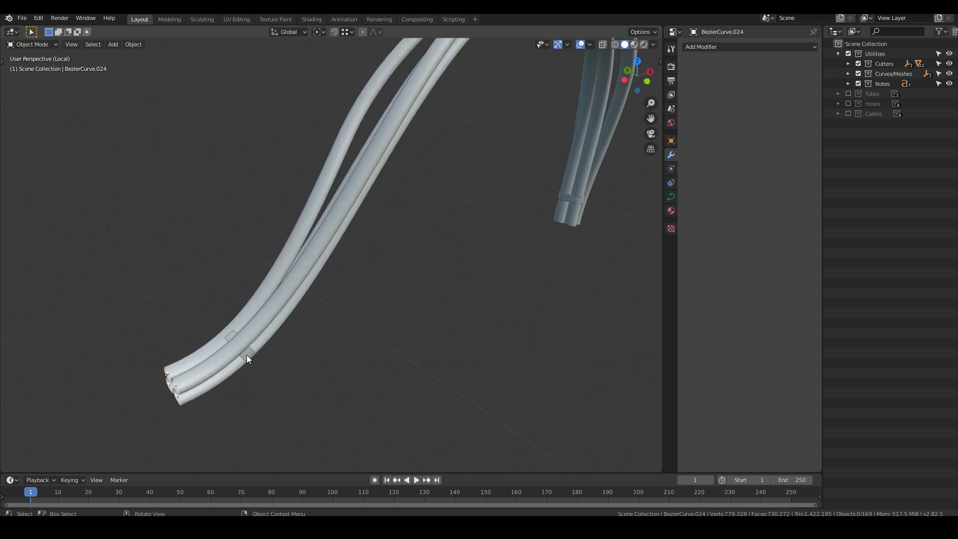
pyautogui.click(246, 354)
pyautogui.scroll(3, 220, 347)
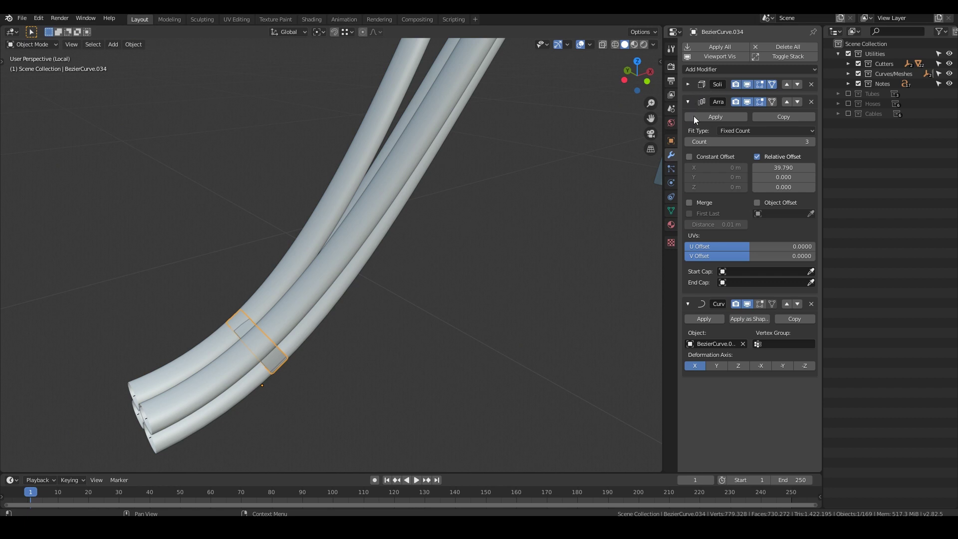
pyautogui.click(716, 46)
# - Select the four curved cables and convert them to meshes
pyautogui.scroll(-5, 396, 324)
pyautogui.moveTo(356, 117); pyautogui.dragTo(442, 286)
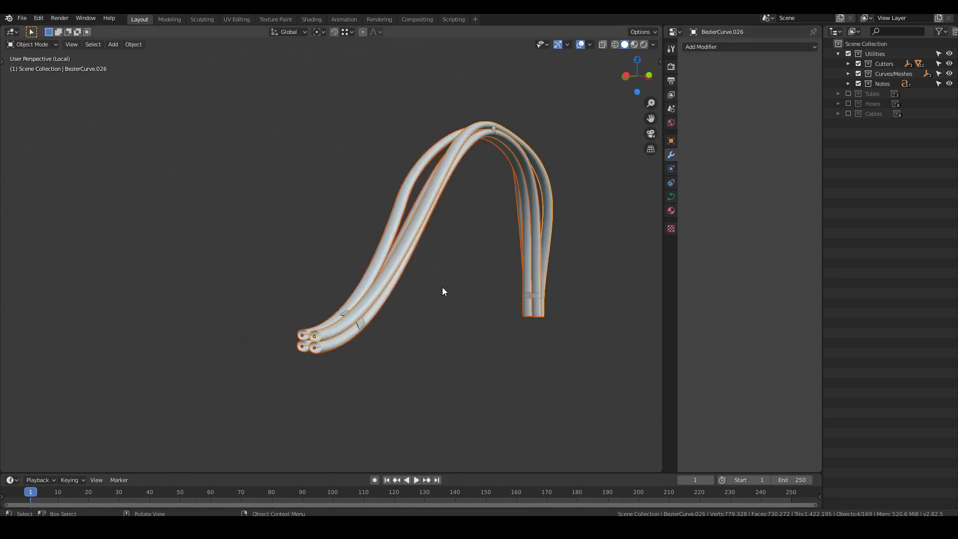
pyautogui.moveTo(442, 286); pyautogui.dragTo(400, 248, button='middle')
pyautogui.rightClick(399, 248)
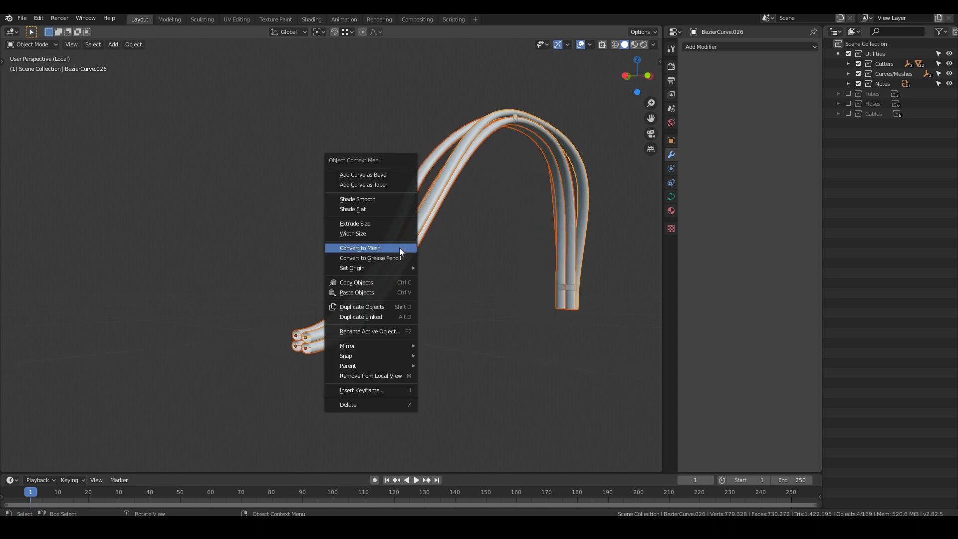
pyautogui.click(399, 248)
# - In the cable meshes' edit mode, enable connected-only proportional editing with Smooth falloff and turn off Auto Merge
pyautogui.press('Tab')
pyautogui.moveTo(351, 317); pyautogui.dragTo(437, 202, button='middle')
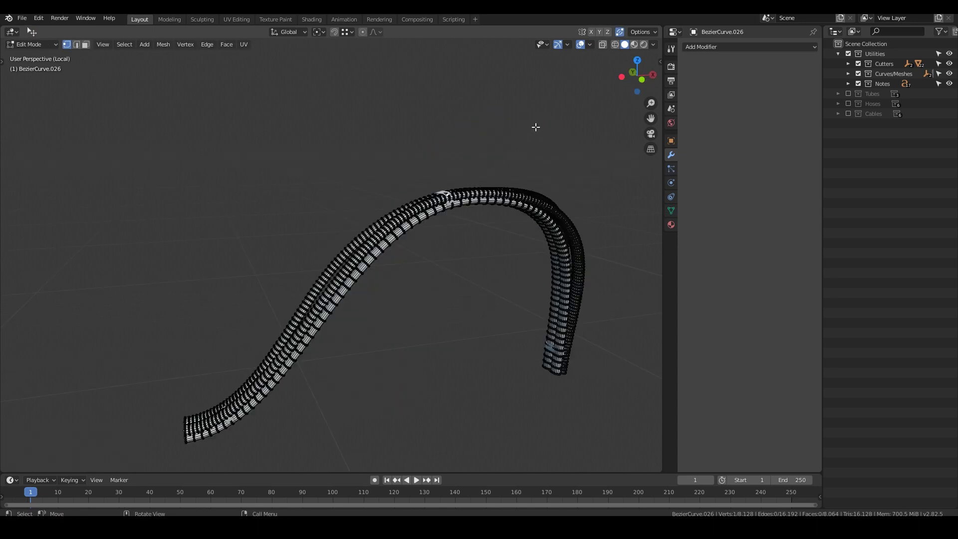
pyautogui.scroll(8, 444, 194)
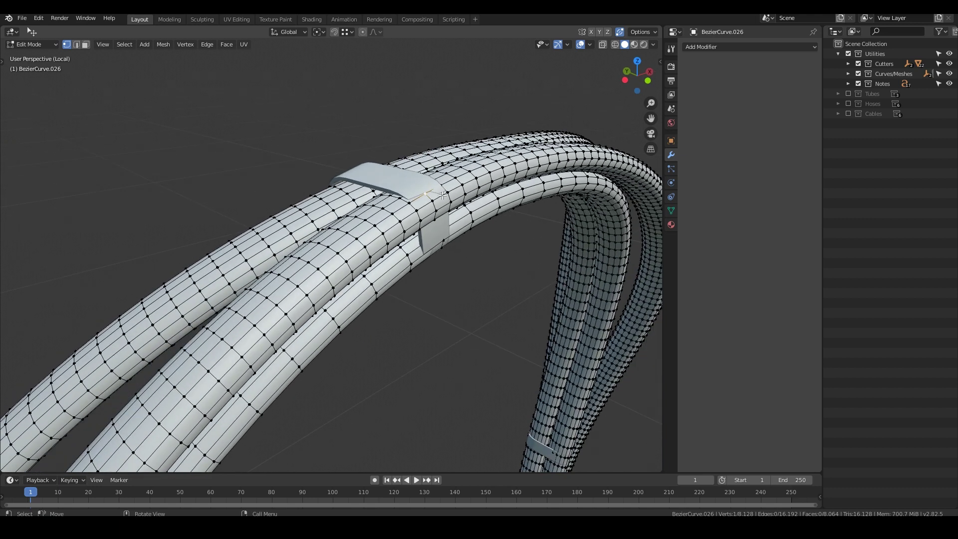
pyautogui.press('p')
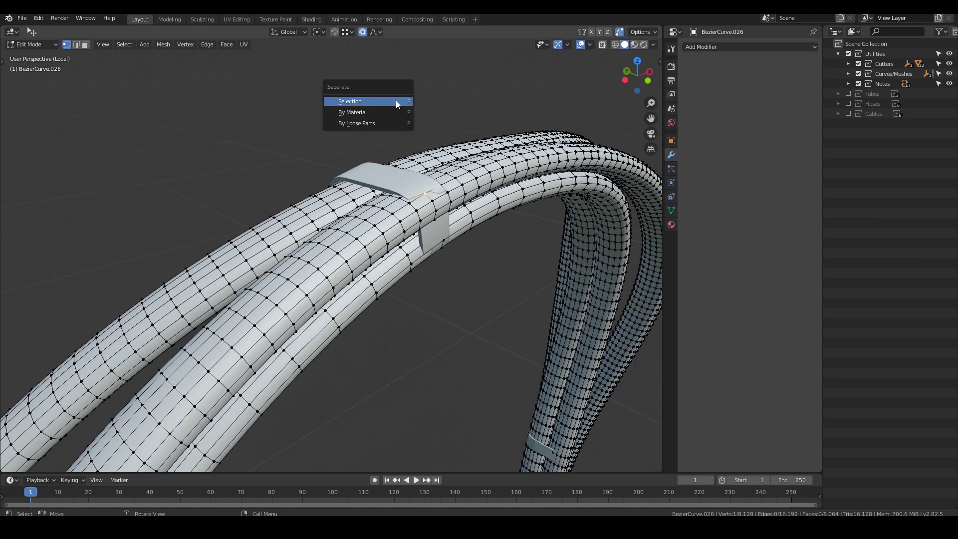
pyautogui.click(376, 32)
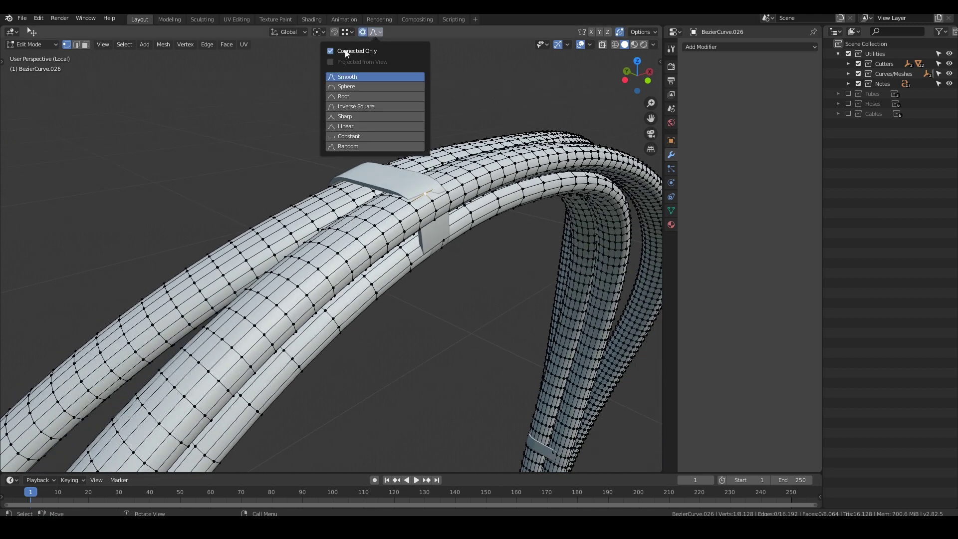
pyautogui.click(621, 34)
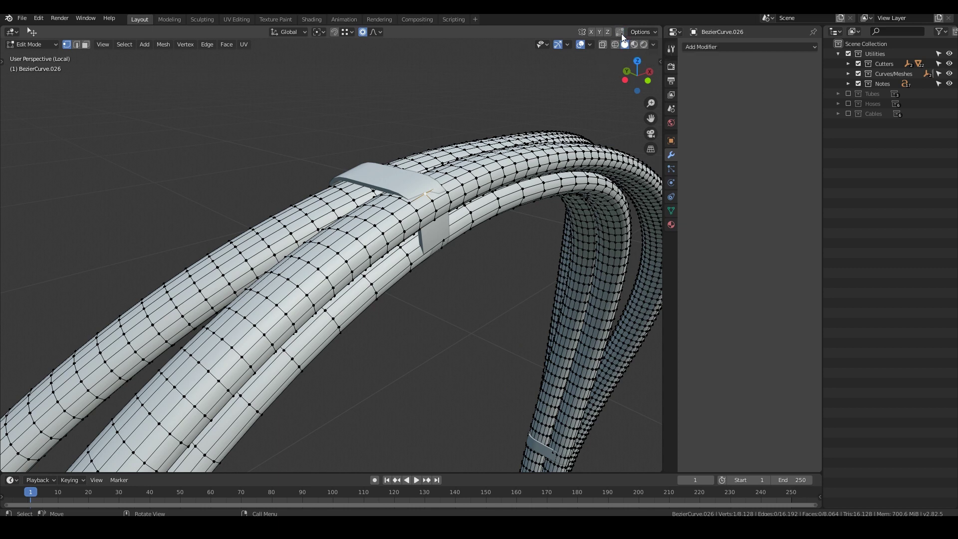
# - Pull the cable in under the middle zip tie with a proportional vertex move of size 0.102
pyautogui.press('g')
pyautogui.click(387, 215)
pyautogui.moveTo(387, 215); pyautogui.dragTo(464, 277, button='middle')
pyautogui.moveTo(496, 235); pyautogui.dragTo(483, 237)
pyautogui.scroll(-3, 485, 238)
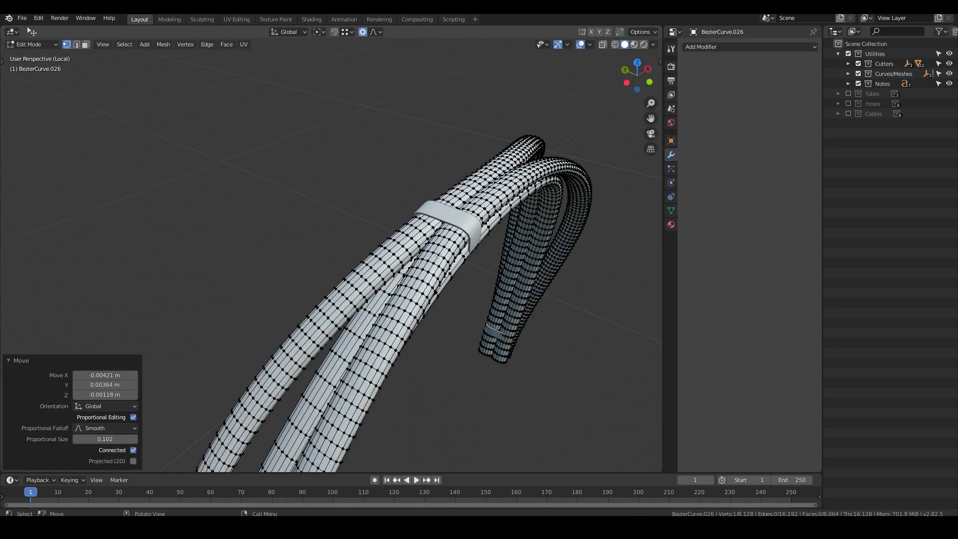
# - Tuck the cables inside the zip tie from its other sides, ending with a 0.000152, 0.00407, 0.00227 m vertex move
pyautogui.moveTo(485, 238); pyautogui.dragTo(319, 175, button='middle')
pyautogui.scroll(5, 448, 255)
pyautogui.moveTo(449, 255); pyautogui.dragTo(434, 259, button='middle')
pyautogui.scroll(2, 468, 278)
pyautogui.moveTo(484, 263); pyautogui.dragTo(494, 258)
pyautogui.moveTo(545, 268); pyautogui.dragTo(344, 253, button='middle')
pyautogui.moveTo(344, 253); pyautogui.dragTo(358, 249)
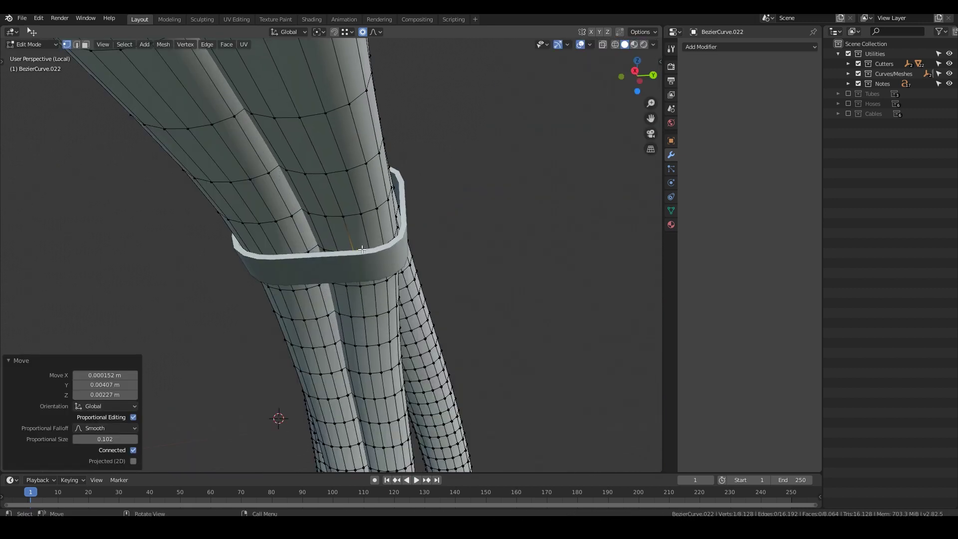
# - Nudge protruding cable vertices into the next zip ties, ending with a move of -0.00156, 0.00438 and -0.00309 m
pyautogui.moveTo(358, 250); pyautogui.dragTo(396, 251, button='middle')
pyautogui.scroll(-5, 397, 251)
pyautogui.moveTo(533, 330); pyautogui.dragTo(458, 391, button='middle')
pyautogui.scroll(5, 447, 362)
pyautogui.scroll(3, 444, 349)
pyautogui.moveTo(443, 349); pyautogui.dragTo(380, 283, button='middle')
pyautogui.moveTo(384, 272); pyautogui.dragTo(399, 274)
pyautogui.moveTo(529, 272); pyautogui.dragTo(503, 305, button='middle')
pyautogui.moveTo(419, 331); pyautogui.dragTo(410, 334)
# - Pull the cables in at the starting end's zip tie, including a vertex move of 0.00407, 0.0027 and -0.00147 m
pyautogui.moveTo(494, 219); pyautogui.dragTo(346, 353, button='middle')
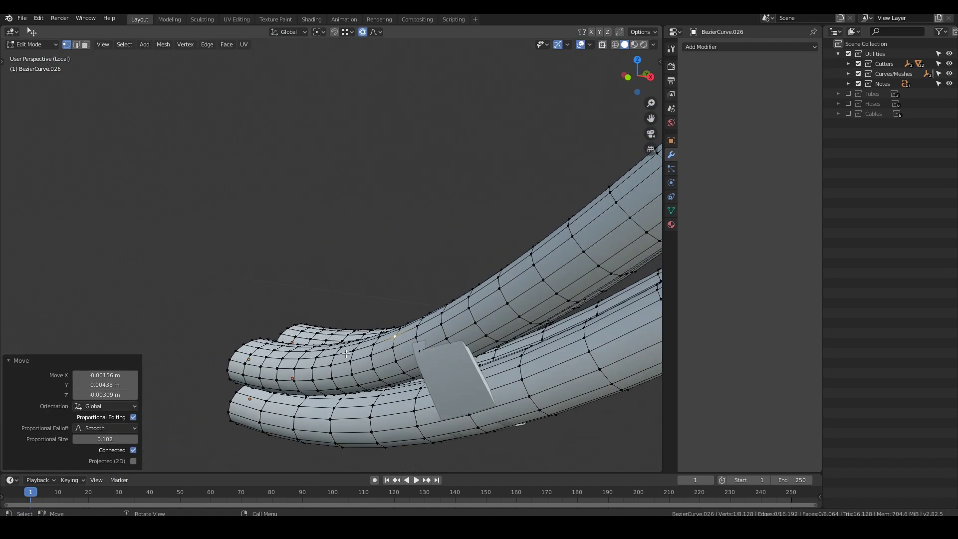
pyautogui.moveTo(420, 350); pyautogui.dragTo(444, 348)
pyautogui.moveTo(444, 348); pyautogui.dragTo(500, 325, button='middle')
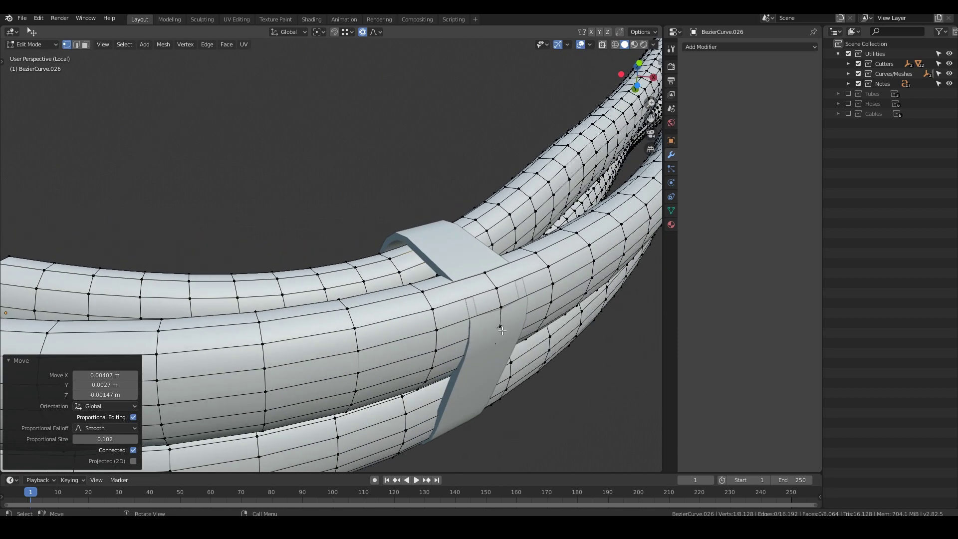
pyautogui.moveTo(501, 325); pyautogui.dragTo(498, 330)
pyautogui.press('Return')
# - Adjust the remaining cable vertices that poke through the zip tie using proportional moves
pyautogui.moveTo(499, 330); pyautogui.dragTo(419, 232, button='middle')
pyautogui.scroll(4, 418, 233)
pyautogui.moveTo(372, 258); pyautogui.dragTo(383, 253)
pyautogui.moveTo(383, 253); pyautogui.dragTo(299, 279, button='middle')
pyautogui.scroll(2, 320, 273)
pyautogui.press('g')
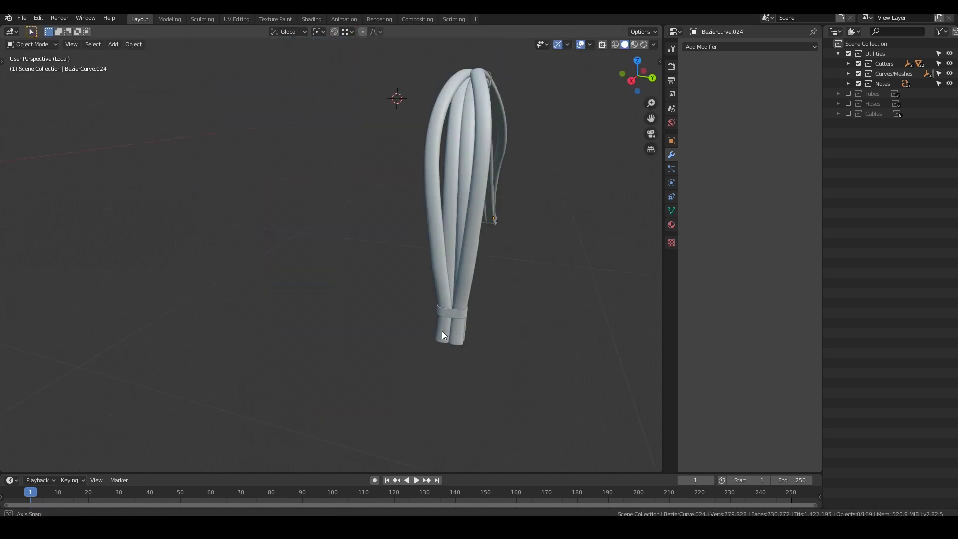
# - Check the finished zip-tied bundle and exit local view to return to the full library scene
pyautogui.moveTo(442, 334); pyautogui.dragTo(123, 245, button='middle')
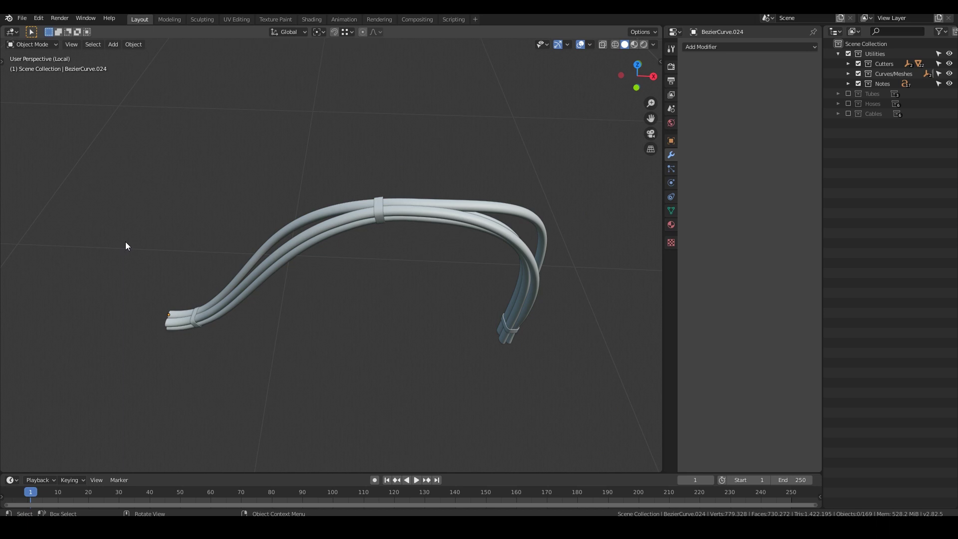
pyautogui.press('KP_Divide')
pyautogui.moveTo(395, 359); pyautogui.dragTo(369, 283, button='middle')
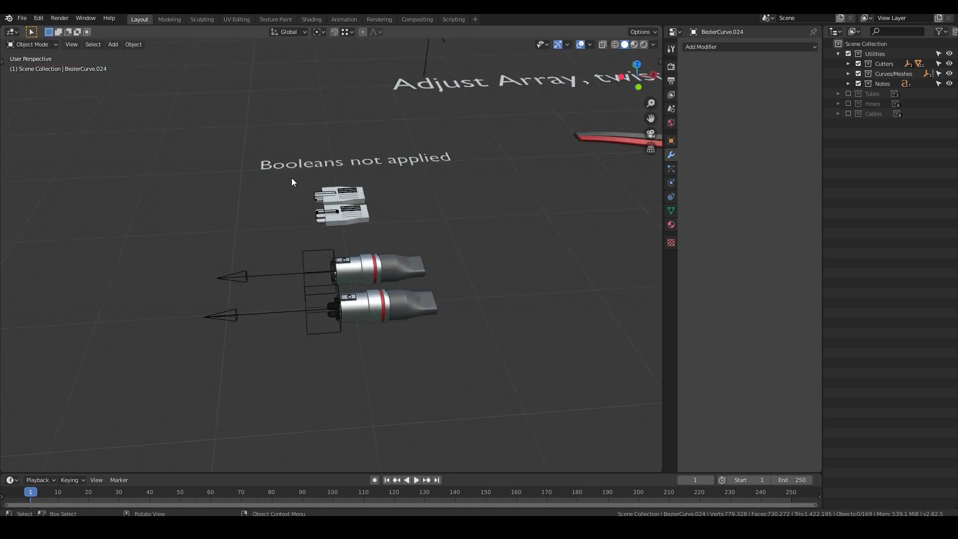
# - Toggle the Cutters collection off and back on while inspecting the connectors with unapplied booleans
pyautogui.moveTo(295, 274); pyautogui.dragTo(366, 281, button='middle')
pyautogui.scroll(3, 339, 299)
pyautogui.click(857, 63)
pyautogui.click(858, 64)
pyautogui.scroll(2, 388, 265)
pyautogui.scroll(-2, 357, 310)
pyautogui.moveTo(295, 399); pyautogui.dragTo(248, 370, button='middle')
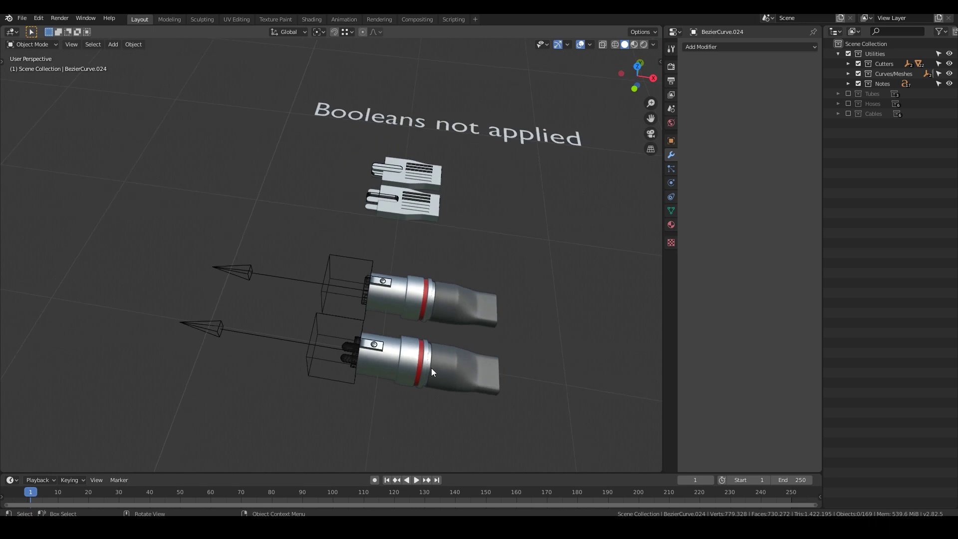
# - Compare the connectors with unapplied booleans against the finished pair beside the red and black cable
pyautogui.moveTo(431, 367); pyautogui.dragTo(265, 328, button='middle')
pyautogui.scroll(-3, 331, 310)
pyautogui.scroll(-3, 223, 349)
pyautogui.scroll(-2, 184, 287)
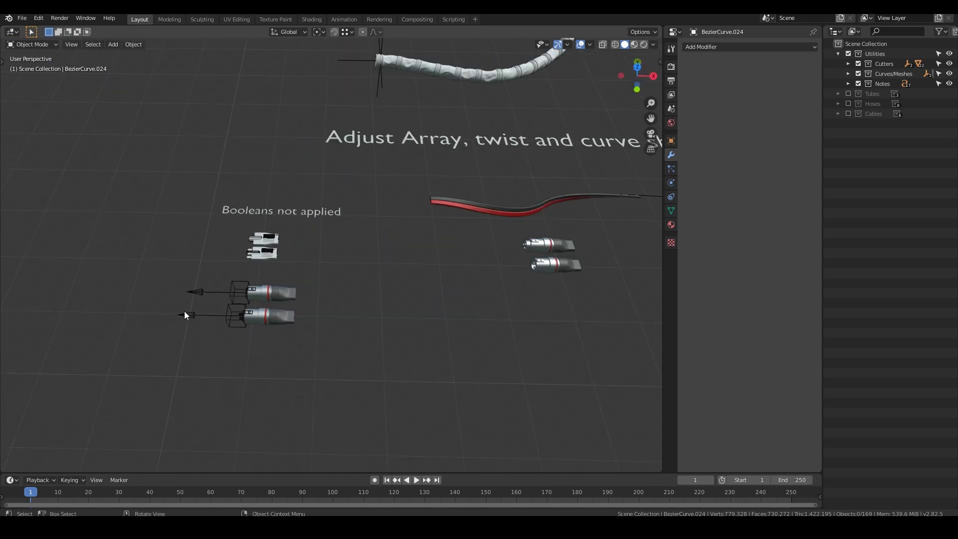
pyautogui.scroll(4, 212, 313)
pyautogui.scroll(-5, 244, 322)
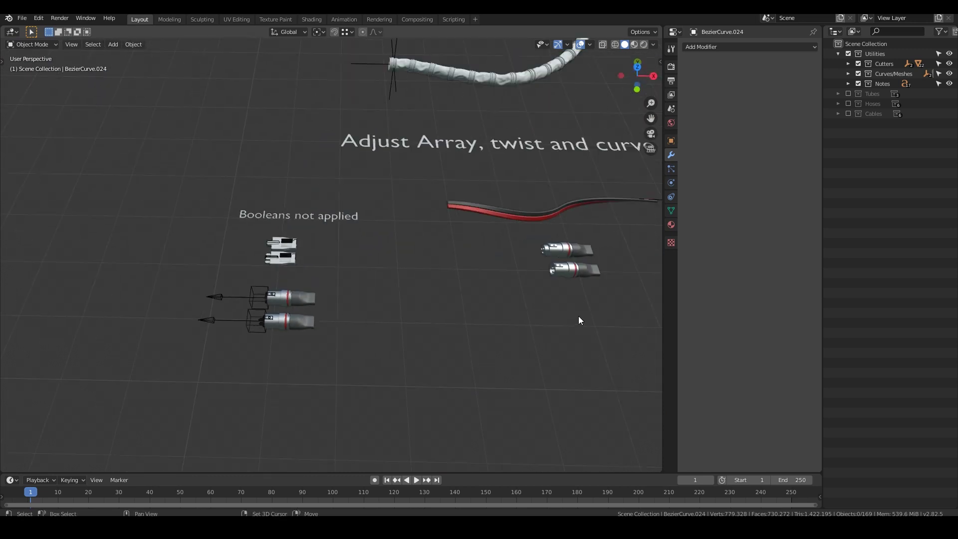
pyautogui.keyDown('shift'); pyautogui.moveTo(579, 318); pyautogui.dragTo(477, 343, button='middle'); pyautogui.keyUp('shift')
pyautogui.scroll(1, 467, 329)
pyautogui.scroll(4, 456, 309)
# - Inspect the finished connector with protruding pins up close, switching its Bevel modifier's viewport display off and back on
pyautogui.click(440, 252)
pyautogui.moveTo(441, 252); pyautogui.dragTo(521, 246, button='middle')
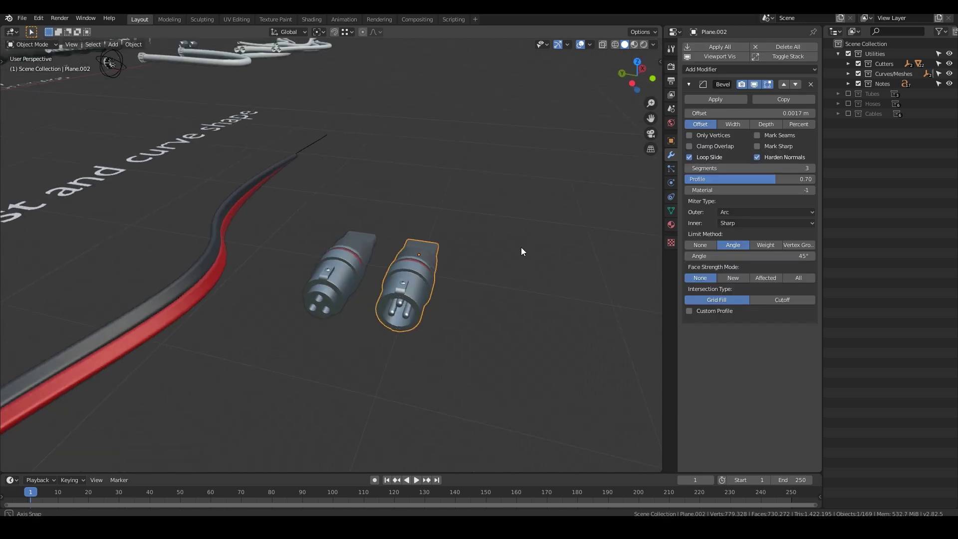
pyautogui.scroll(3, 385, 332)
pyautogui.moveTo(384, 336); pyautogui.dragTo(389, 259, button='middle')
pyautogui.scroll(4, 536, 271)
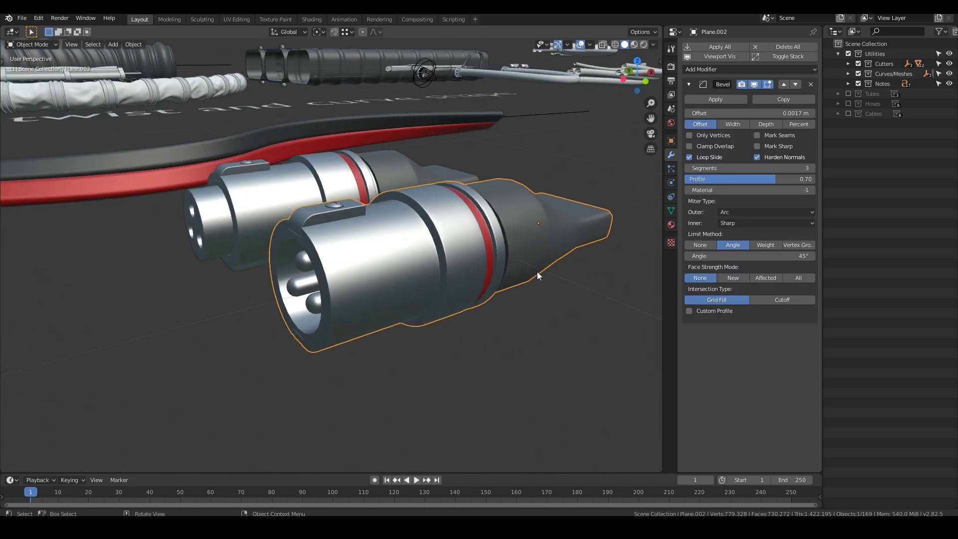
pyautogui.moveTo(583, 144)
pyautogui.mouseDown(button='middle')
pyautogui.moveTo(454, 185)
pyautogui.moveTo(588, 176)
pyautogui.moveTo(579, 155)
pyautogui.mouseUp(button='middle')
pyautogui.click(751, 86)
pyautogui.click(751, 86)
pyautogui.scroll(-8, 490, 252)
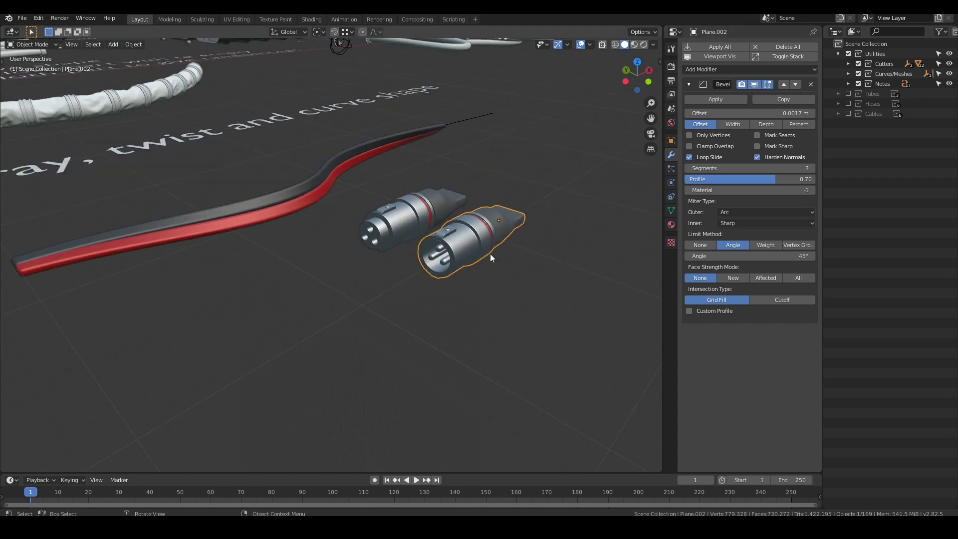
# - Select the three-pin cutter on the connector with unapplied booleans and try a different strength in its Displace modifier
pyautogui.keyDown('shift'); pyautogui.moveTo(290, 330); pyautogui.dragTo(402, 181, button='middle'); pyautogui.keyUp('shift')
pyautogui.scroll(6, 399, 206)
pyautogui.scroll(2, 355, 147)
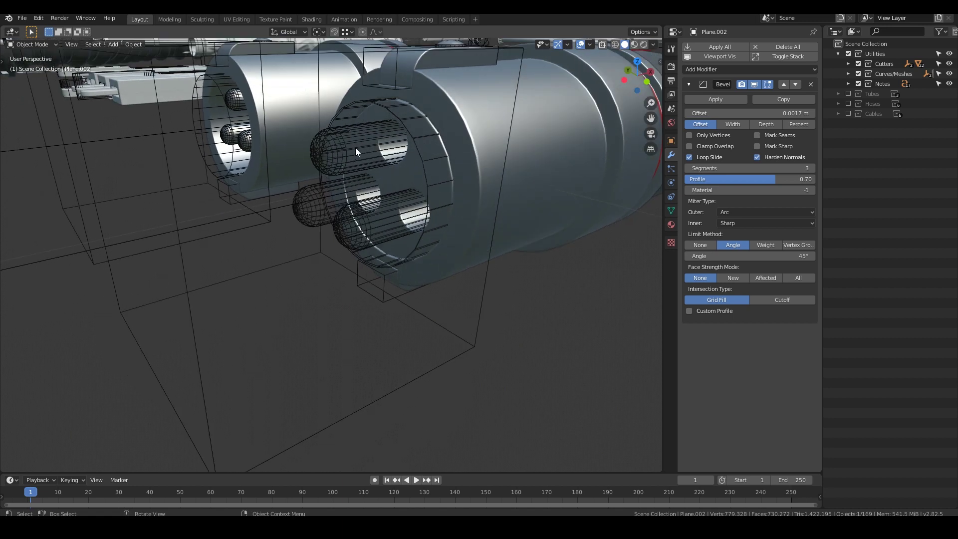
pyautogui.click(353, 144)
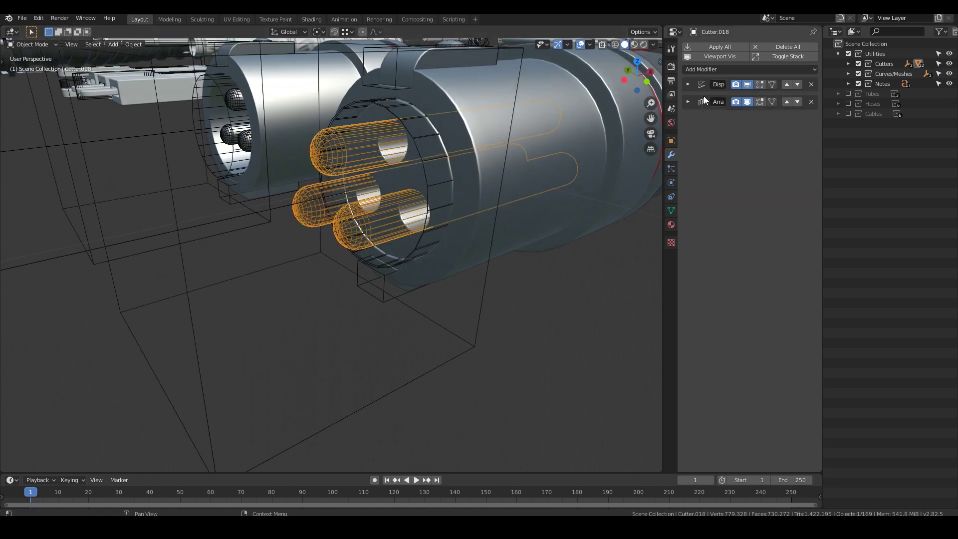
pyautogui.click(687, 84)
pyautogui.moveTo(329, 176); pyautogui.dragTo(377, 142, button='middle')
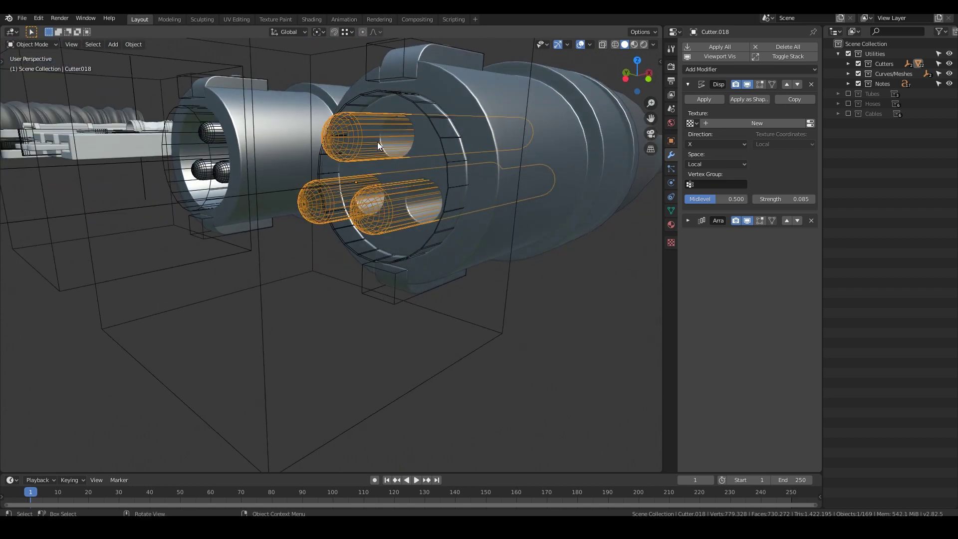
pyautogui.moveTo(450, 133); pyautogui.dragTo(412, 175, button='middle')
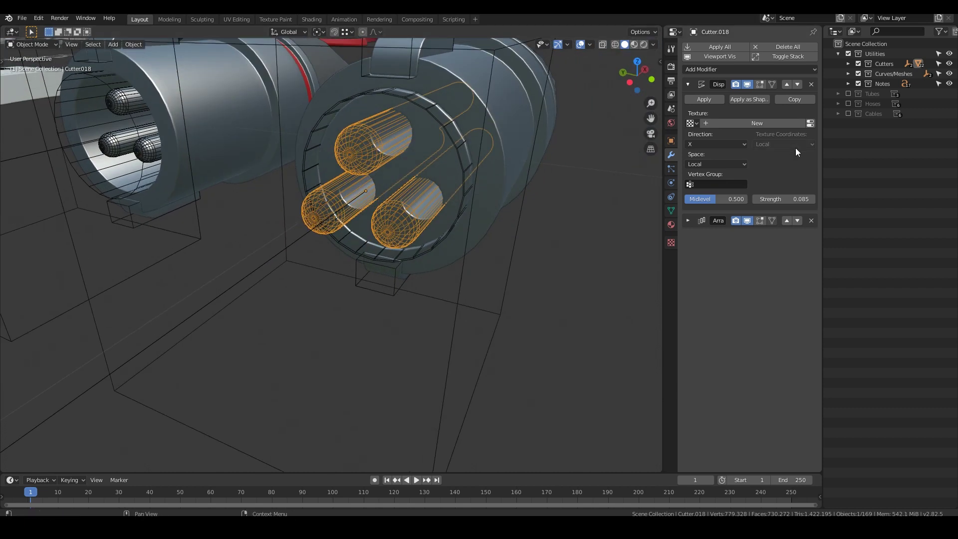
pyautogui.moveTo(783, 198)
pyautogui.mouseDown()
pyautogui.moveTo(797, 199)
pyautogui.moveTo(773, 198)
pyautogui.mouseUp()
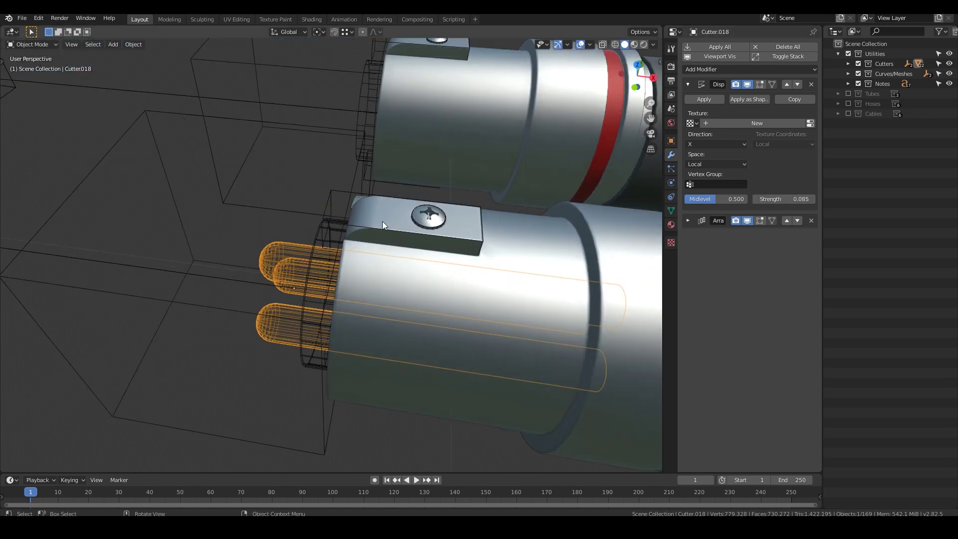
# - Try moving the mirrored cutter at the front rim of the same connector
pyautogui.click(352, 229)
pyautogui.keyDown('shift'); pyautogui.click(348, 222); pyautogui.keyUp('shift')
pyautogui.press('g')
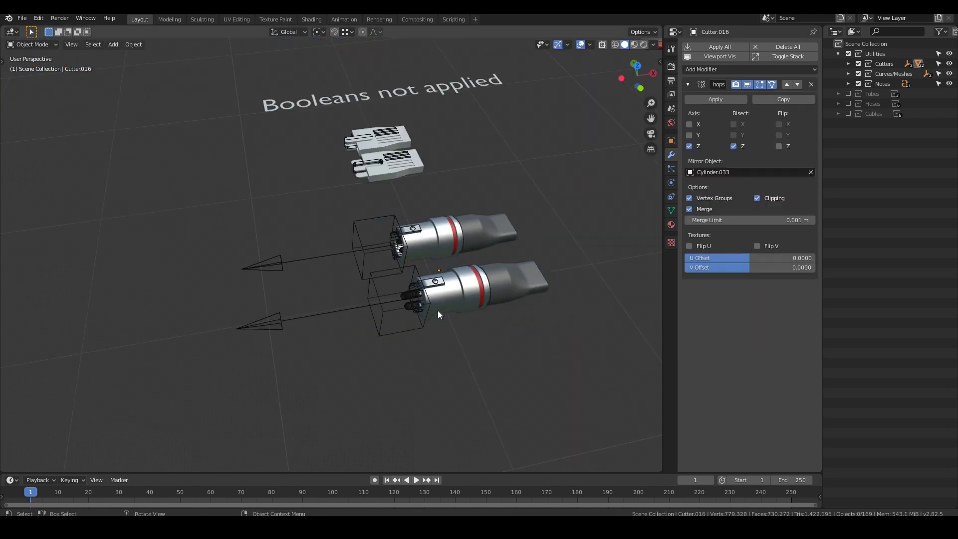
pyautogui.moveTo(438, 310); pyautogui.dragTo(375, 238, button='middle')
pyautogui.scroll(-6, 423, 244)
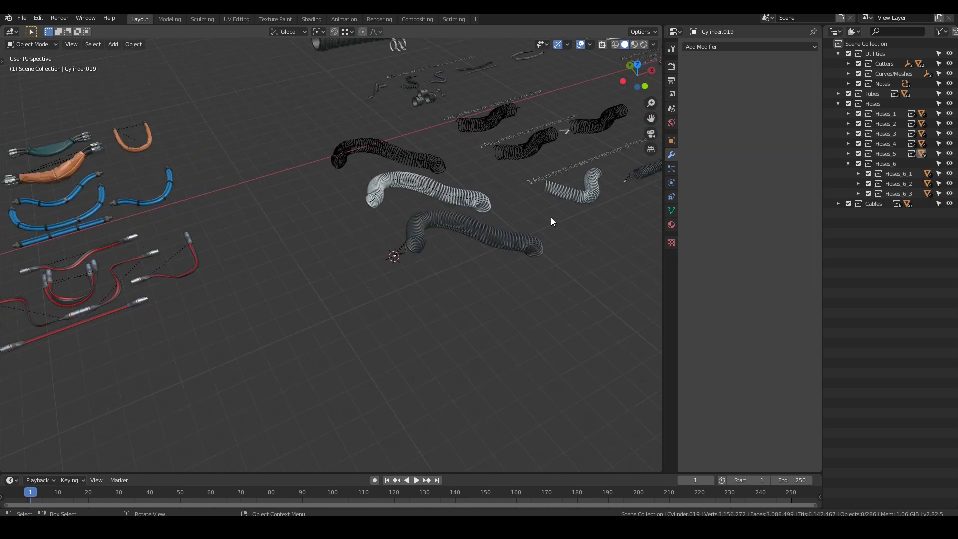
# - Examine the newly made dark coiled hose with its connector and its place in the whole library
pyautogui.moveTo(395, 246); pyautogui.dragTo(304, 254, button='middle')
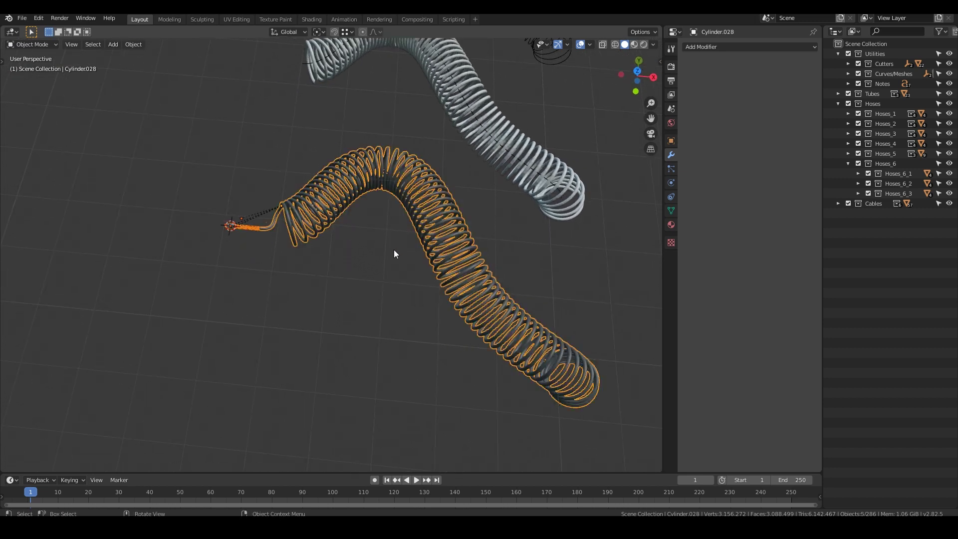
pyautogui.moveTo(393, 249); pyautogui.dragTo(420, 225, button='middle')
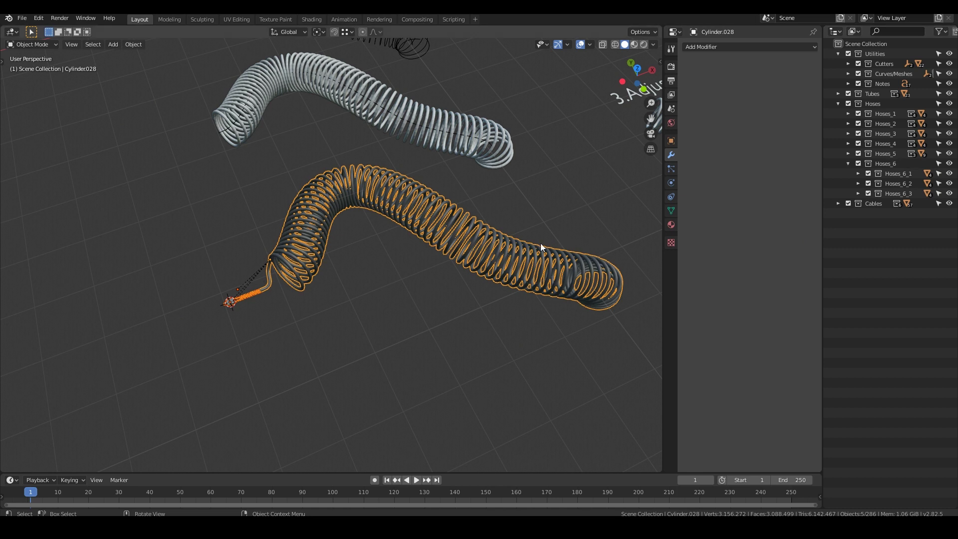
pyautogui.scroll(-4, 587, 182)
pyautogui.scroll(-3, 537, 220)
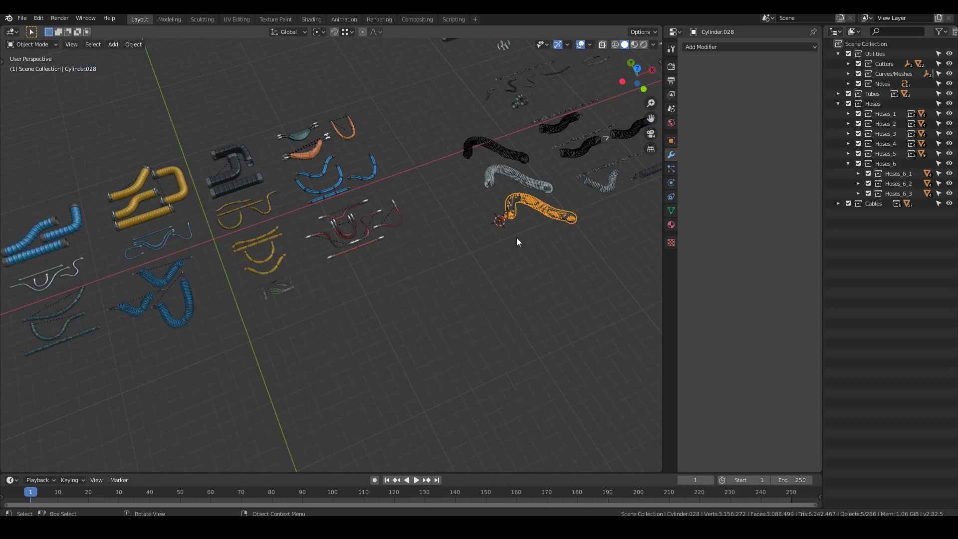
# - Create a sub-collection named Hoses_5_4 inside the Hoses_5 collection and make it active
pyautogui.click(848, 163)
pyautogui.click(847, 153)
pyautogui.keyDown('shift'); pyautogui.moveTo(144, 304); pyautogui.dragTo(286, 295, button='middle'); pyautogui.keyUp('shift')
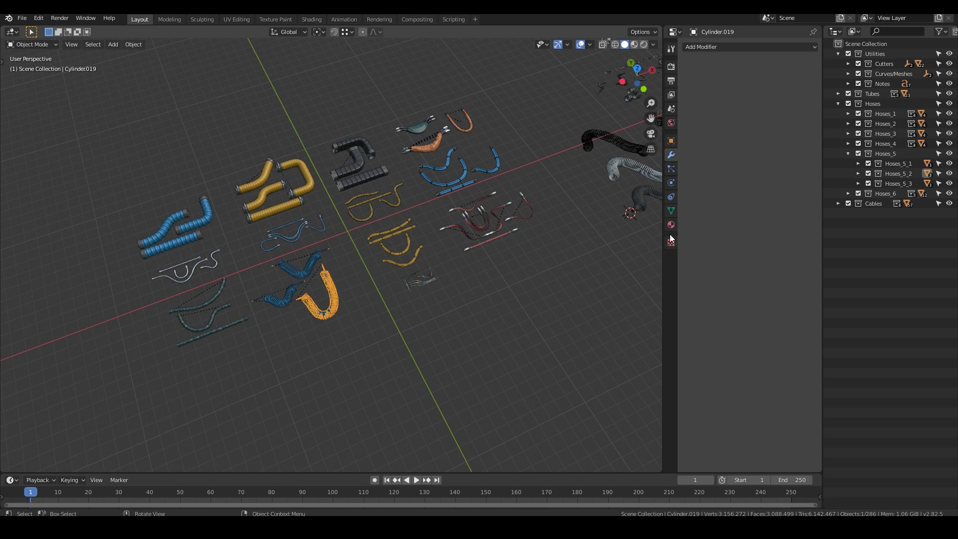
pyautogui.rightClick(879, 155)
pyautogui.click(878, 154)
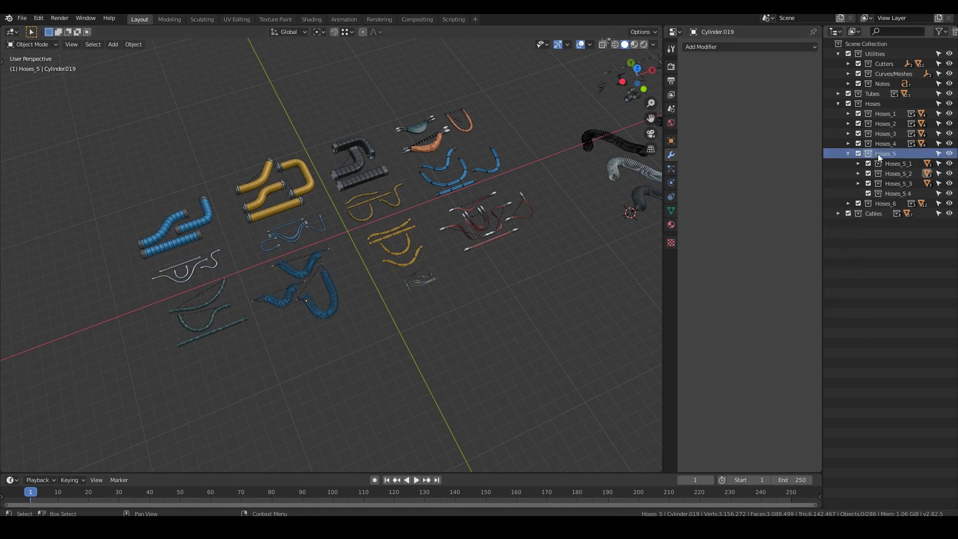
pyautogui.click(898, 193)
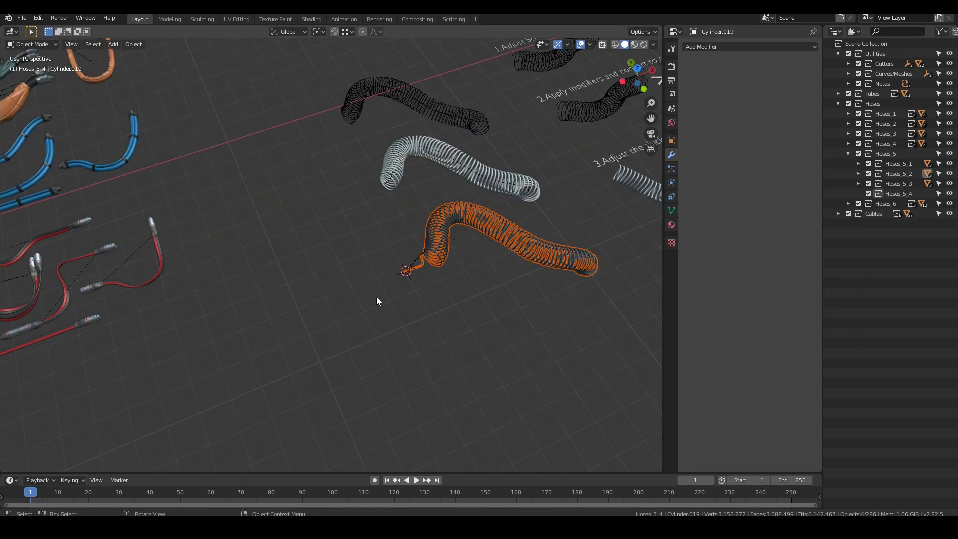
# - Move all parts of the new dark coiled hose into the Hoses_5_4 collection
pyautogui.keyDown('shift'); pyautogui.click(444, 253); pyautogui.keyUp('shift')
pyautogui.press('m')
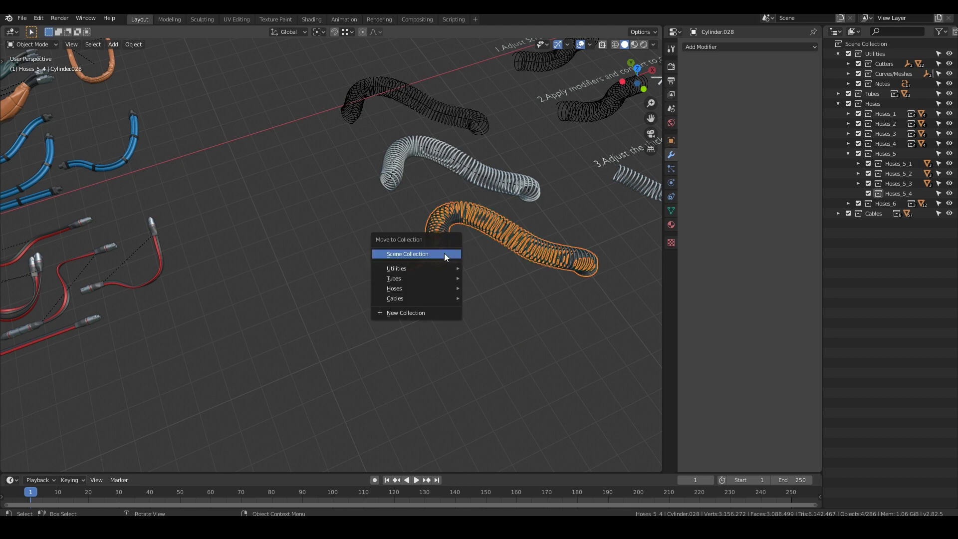
pyautogui.moveTo(421, 289)
pyautogui.moveTo(536, 344)
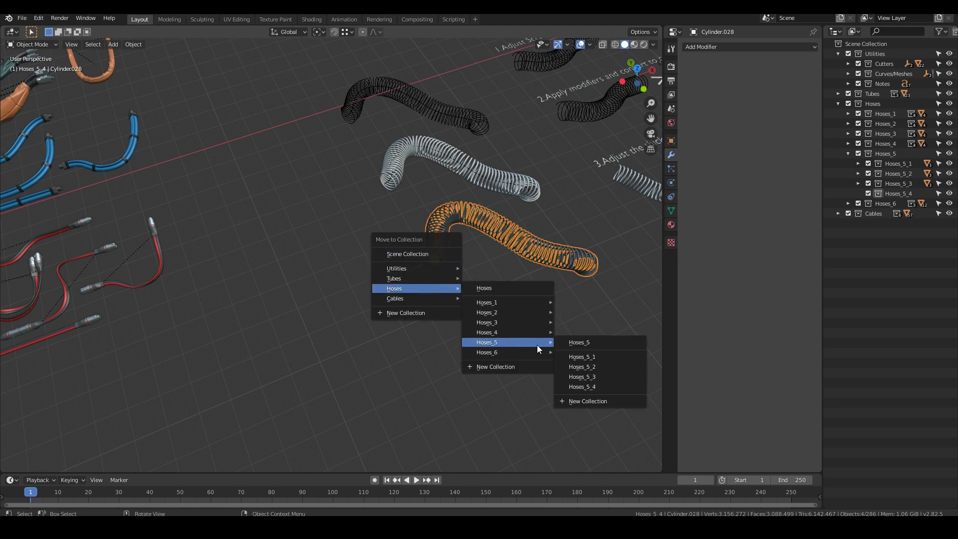
pyautogui.click(599, 388)
# - In top view, move the dark coiled hose just below the blue coiled hoses and deselect it
pyautogui.press('KP_7')
pyautogui.scroll(-6, 558, 226)
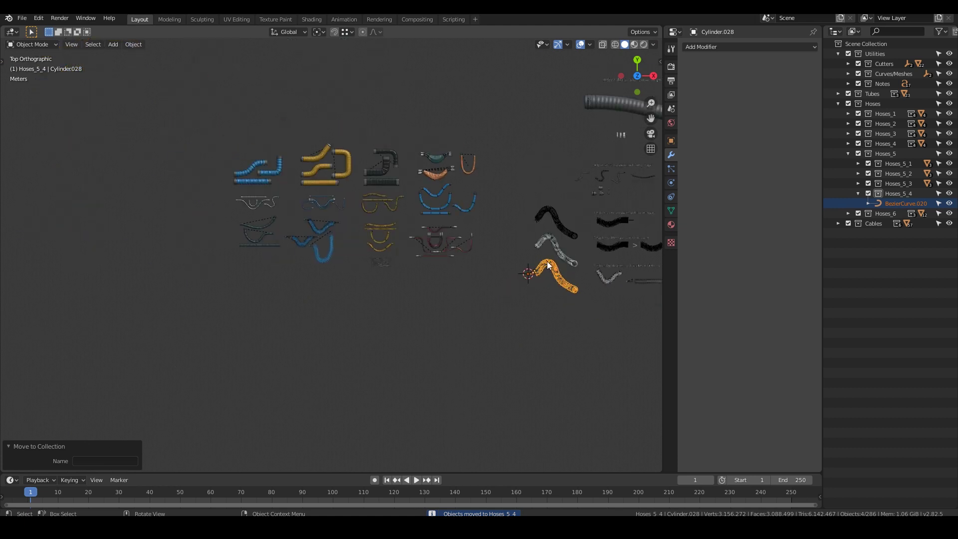
pyautogui.press('g')
pyautogui.click(290, 303)
pyautogui.click(280, 265)
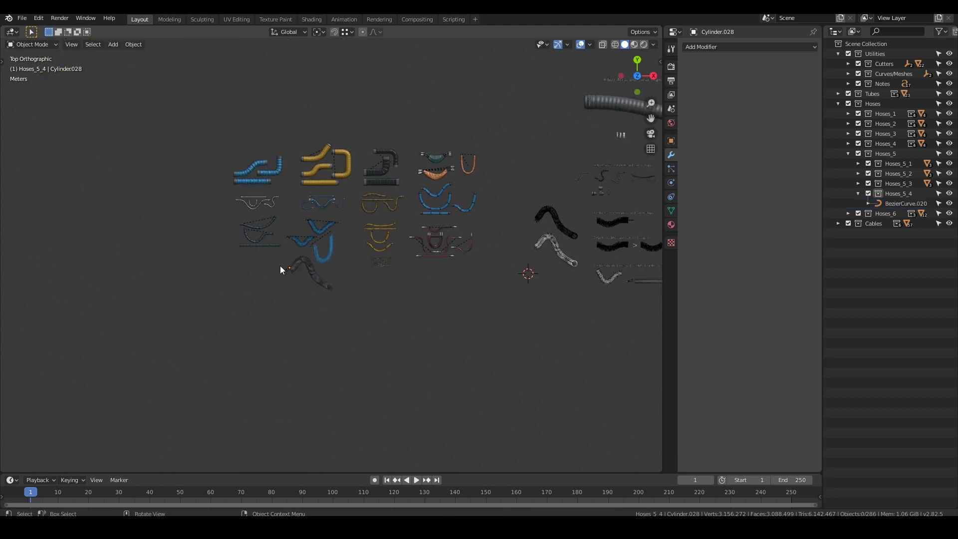
# - Check the relocated hose among the library assets, excluding the Hoses_5_4 collection and including it again
pyautogui.scroll(9, 279, 265)
pyautogui.moveTo(280, 265); pyautogui.dragTo(294, 194, button='middle')
pyautogui.scroll(-3, 343, 313)
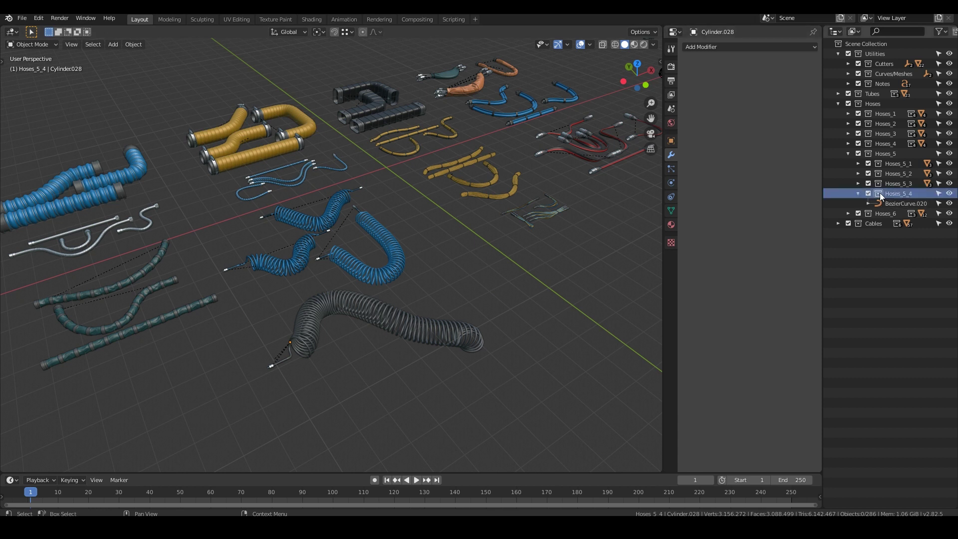
pyautogui.click(868, 194)
pyautogui.click(868, 193)
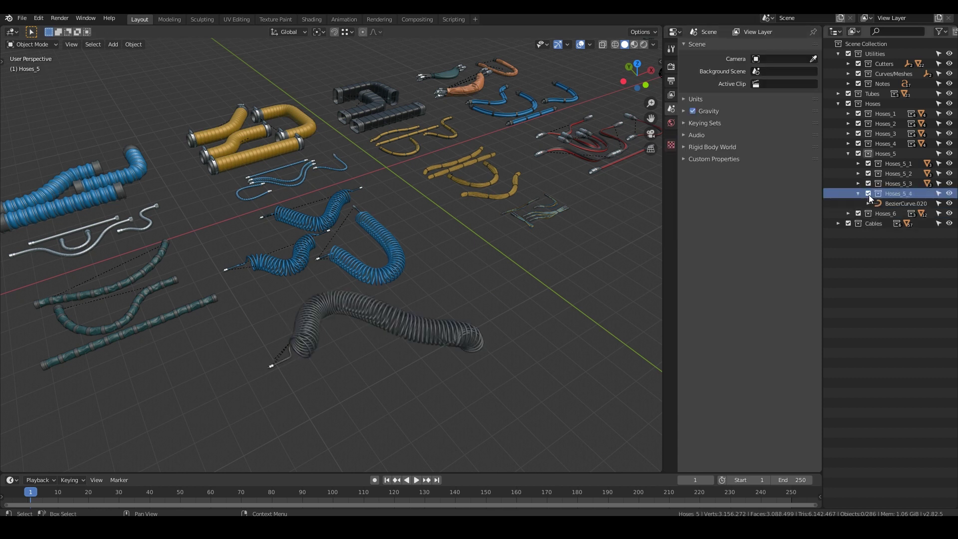